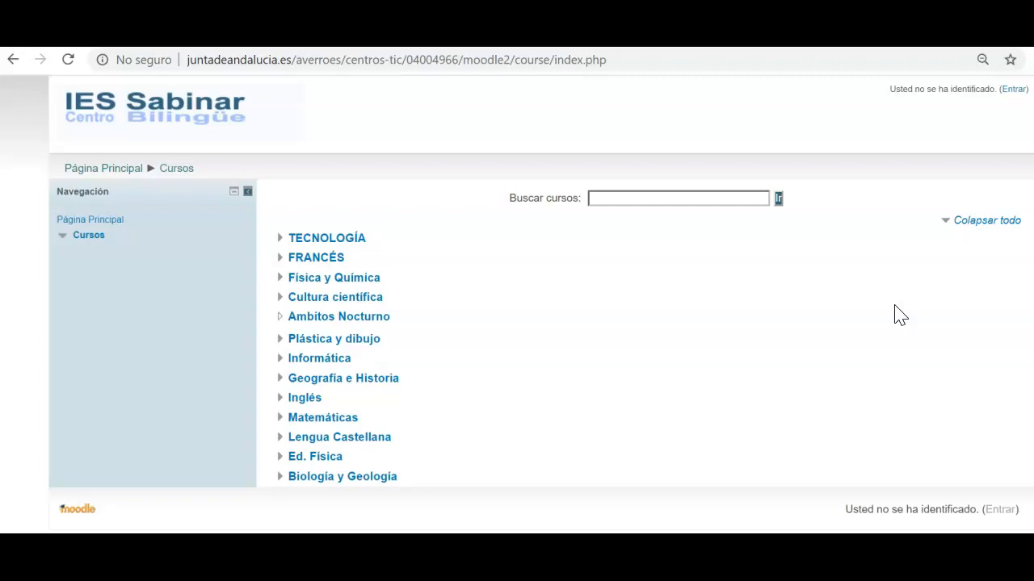
Open the 3º ESO Tecnología course from the TECNOLOGÍA category.
click(343, 244)
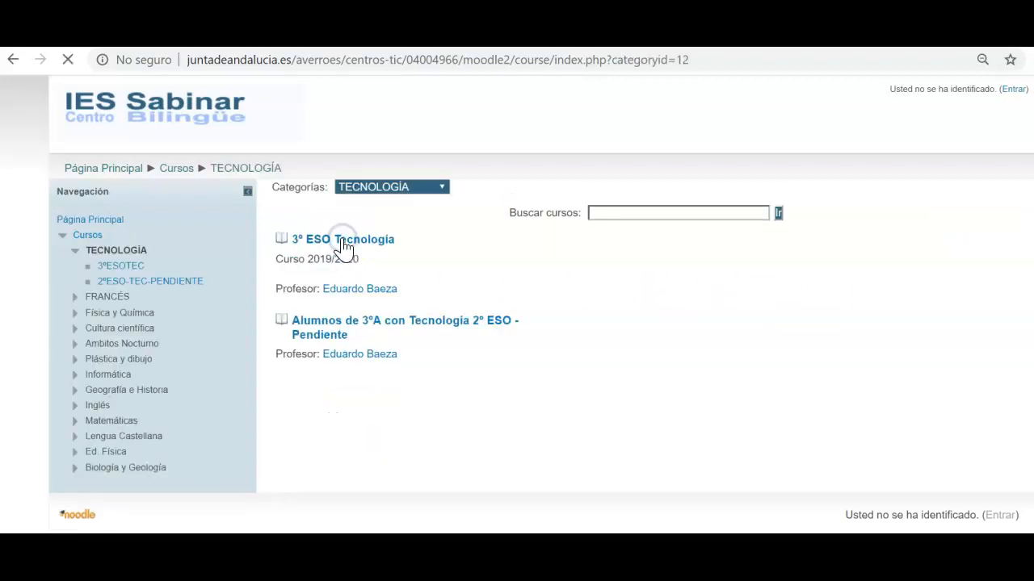
click(365, 245)
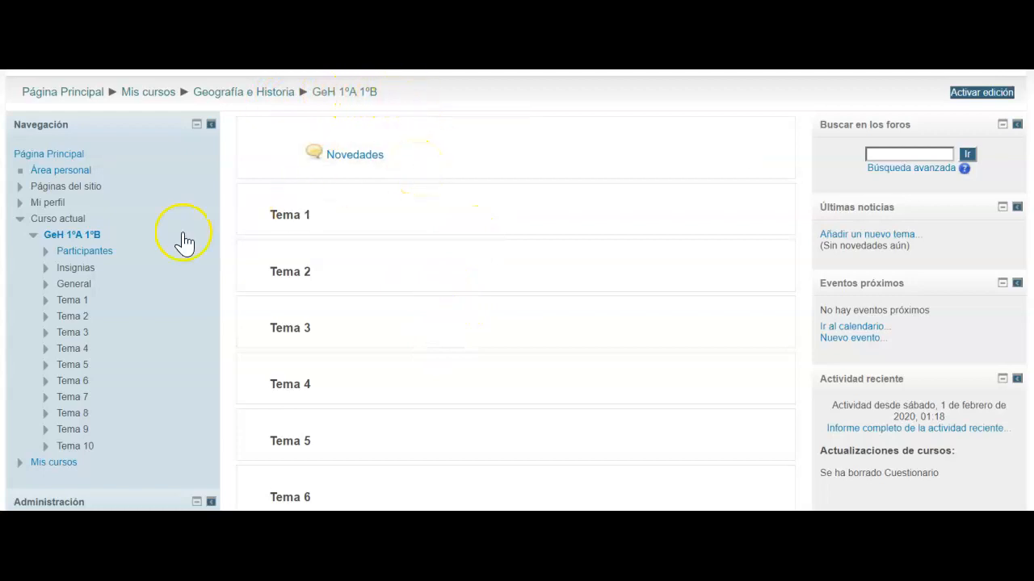
Open the question bank of the GeH 1ºA 1ºB course from its course administration.
scroll(164, 245, down, 3)
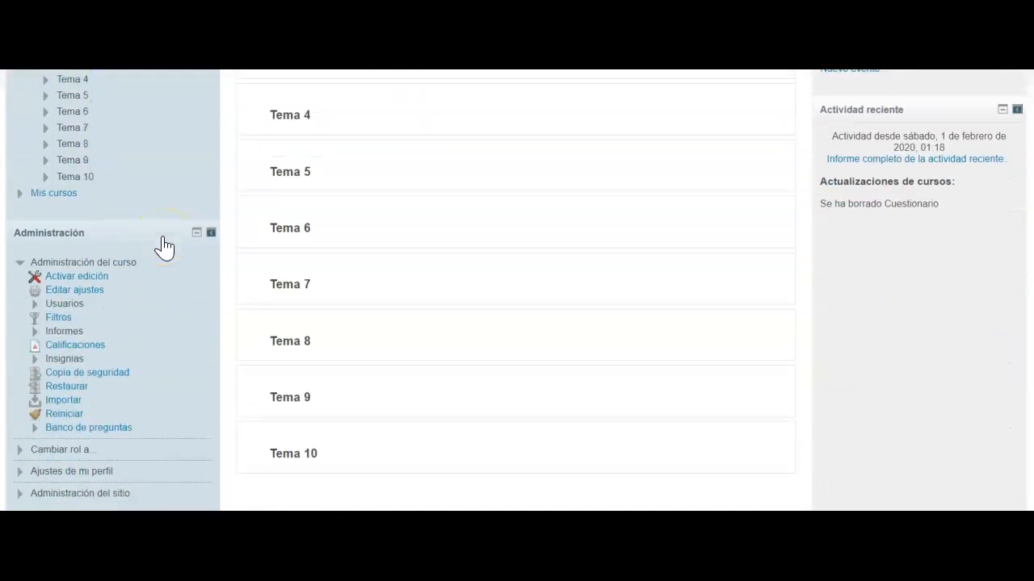
scroll(164, 244, down, 1)
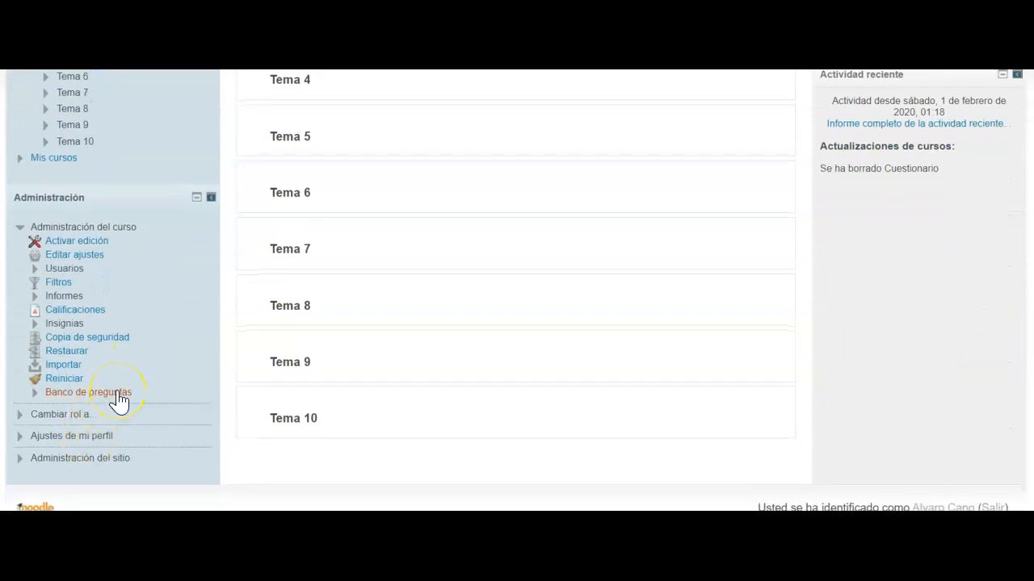
click(119, 394)
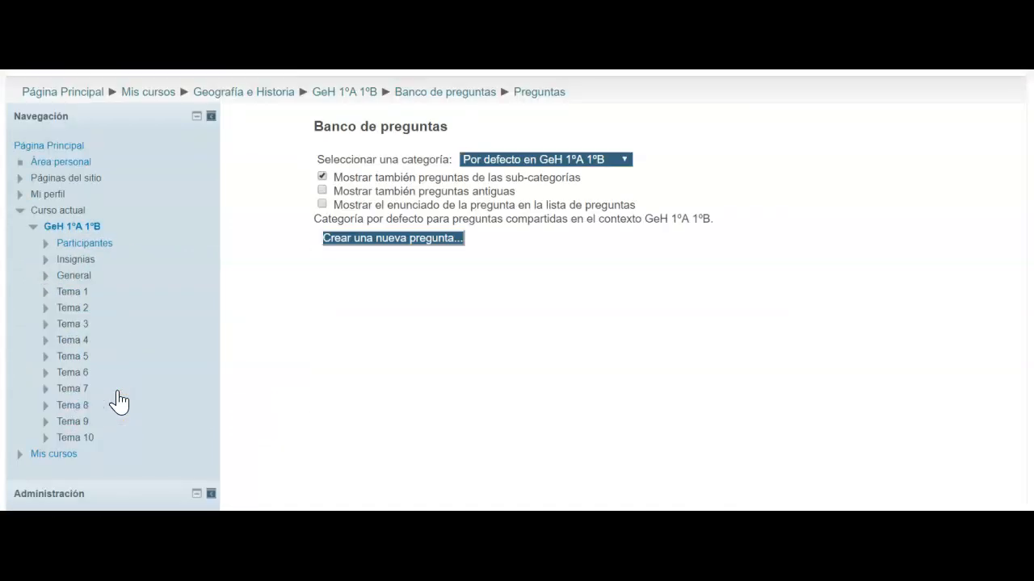
scroll(120, 400, down, 5)
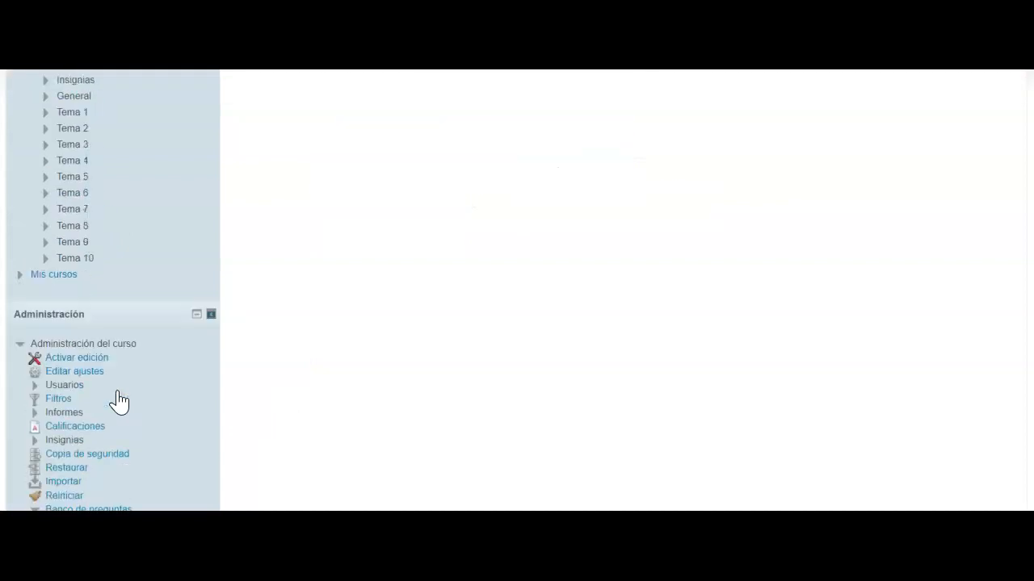
scroll(120, 399, up, 5)
click(326, 229)
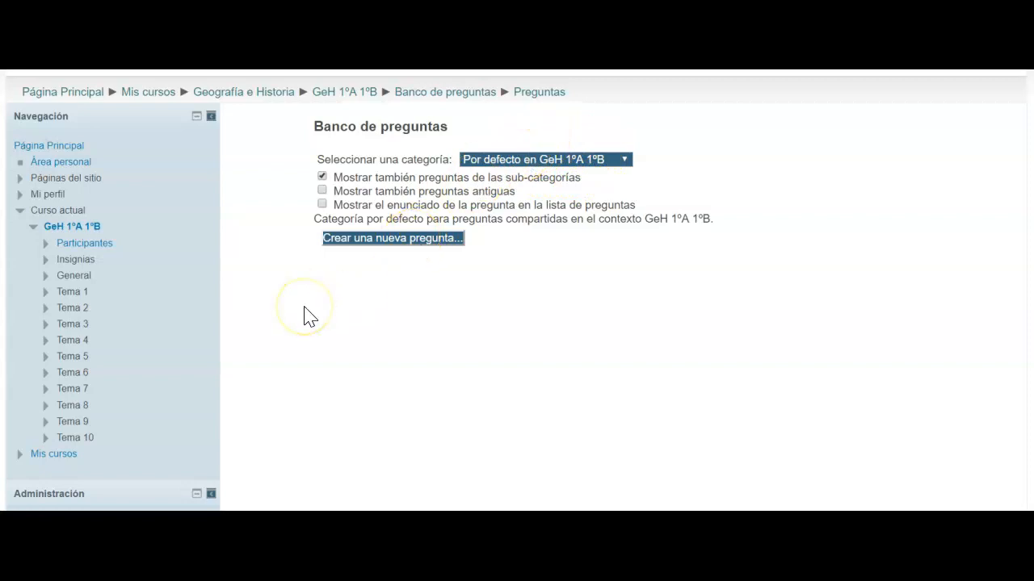
Open the question bank's category editing page for the GeH 1ºA 1ºB course and review its category form.
scroll(309, 316, down, 5)
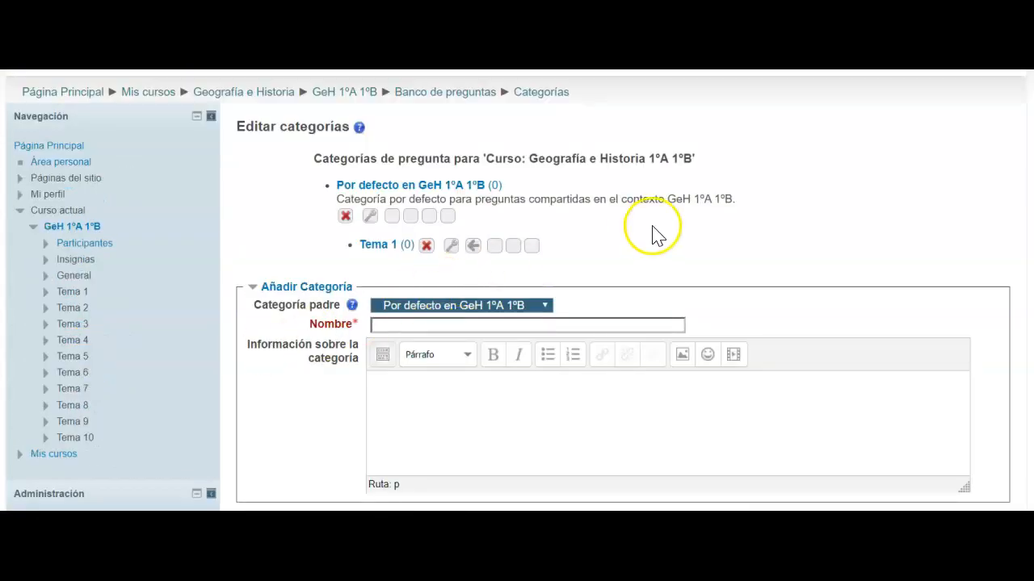
scroll(681, 218, down, 2)
scroll(680, 219, up, 2)
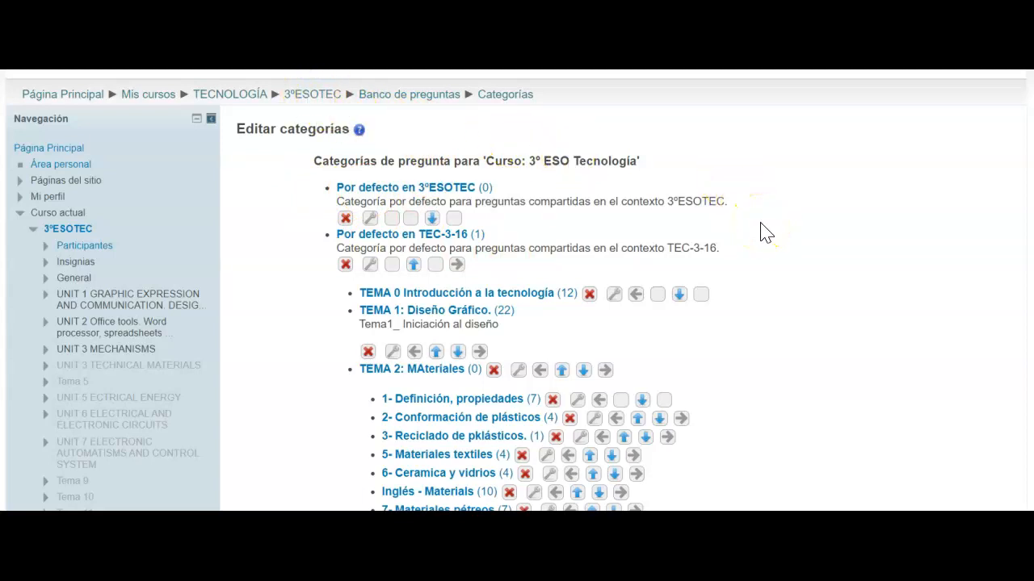
Examine how the question categories and subcategories of the 3º ESO Tecnología course are organised by topic, down to the form for adding one.
scroll(766, 233, down, 2)
scroll(766, 233, down, 2)
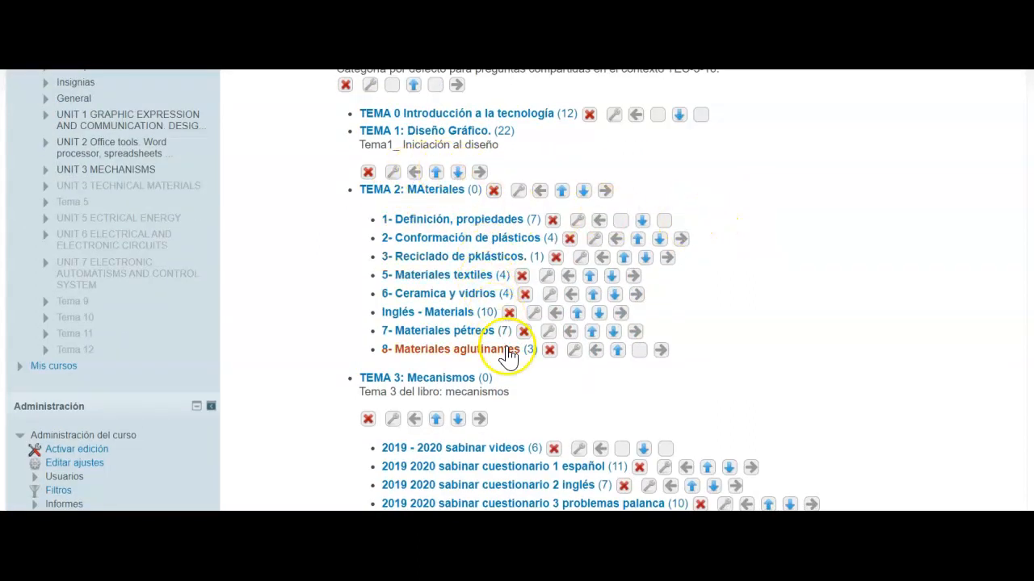
scroll(542, 432, up, 4)
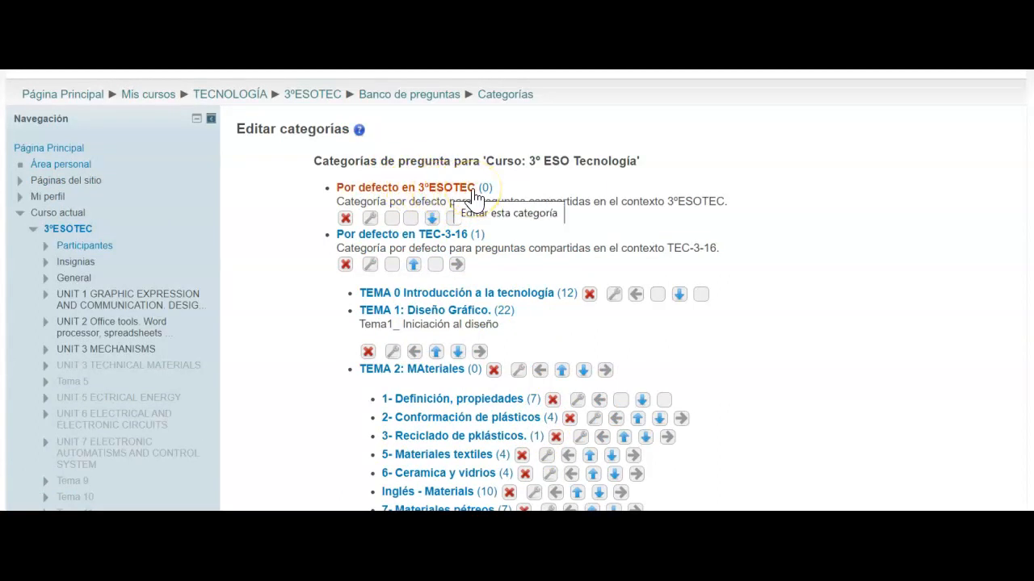
scroll(474, 199, down, 4)
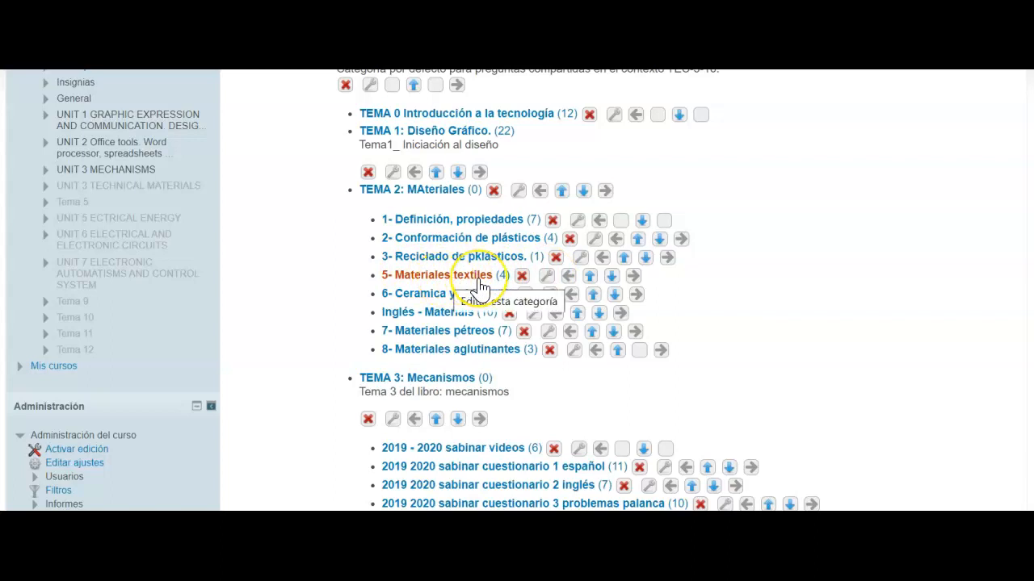
scroll(480, 287, down, 10)
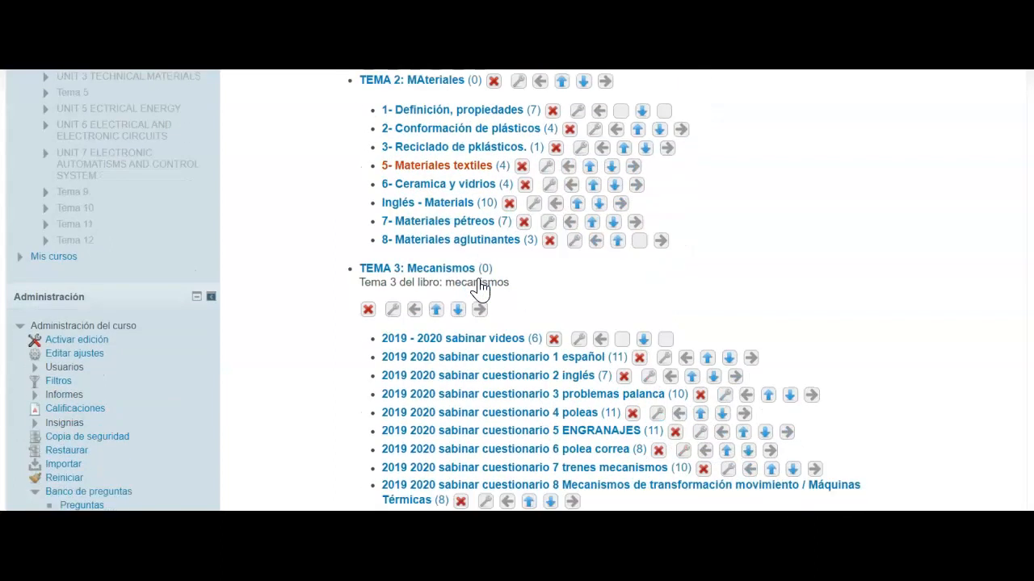
scroll(481, 287, down, 8)
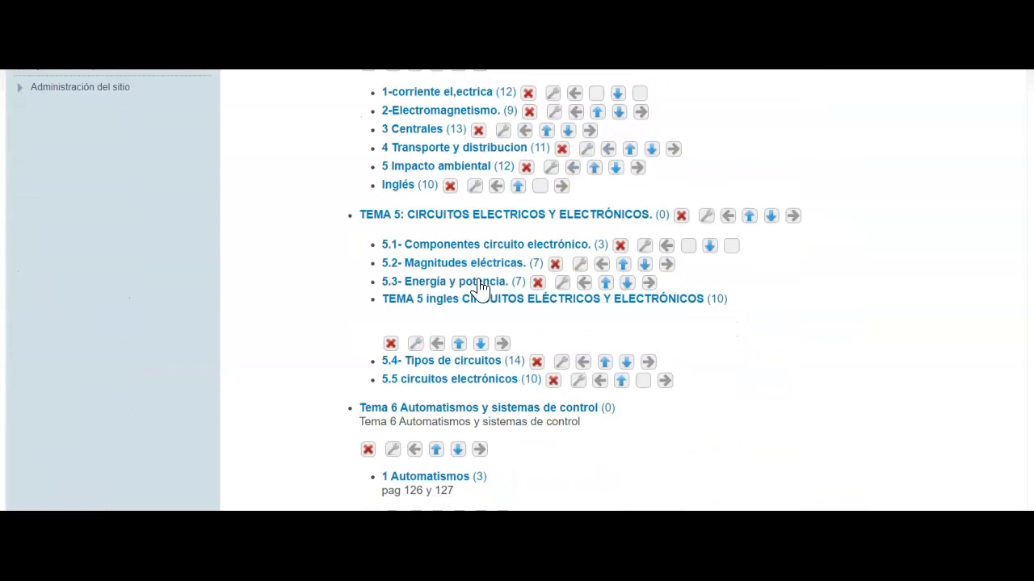
scroll(481, 286, down, 7)
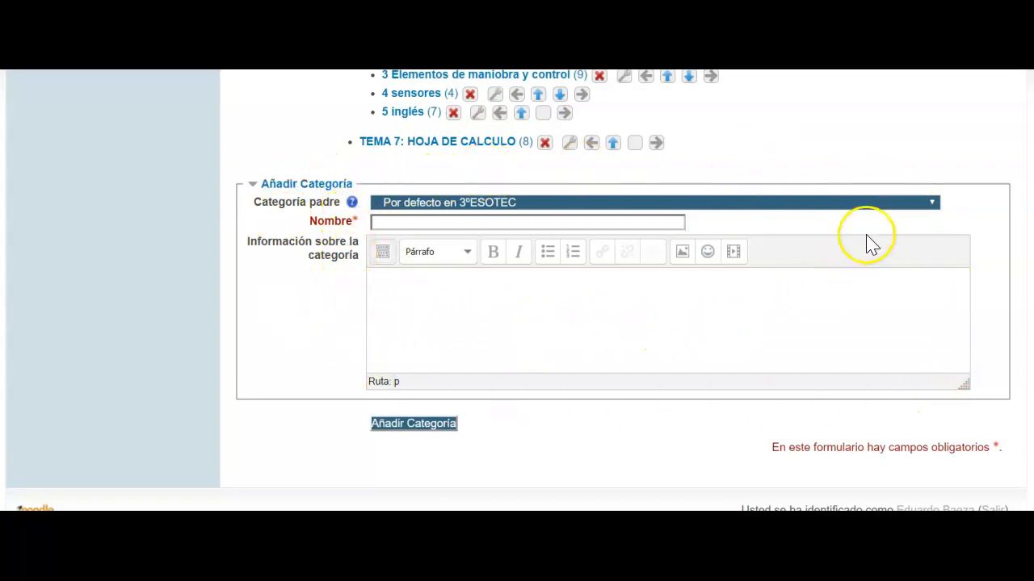
Choose TEMA 4: Energía eléctrica as the parent category in the form for adding a question category.
click(932, 203)
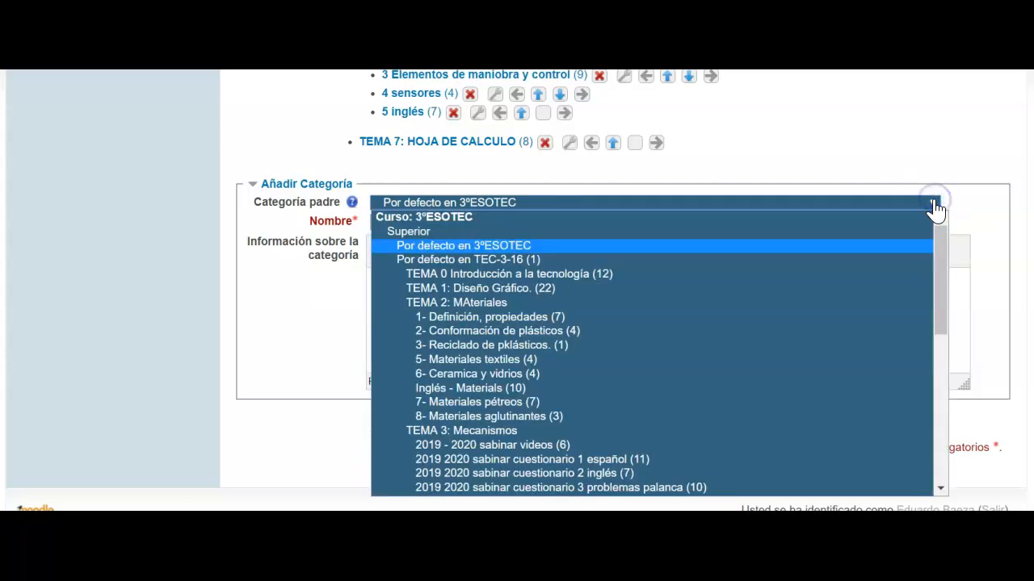
click(933, 203)
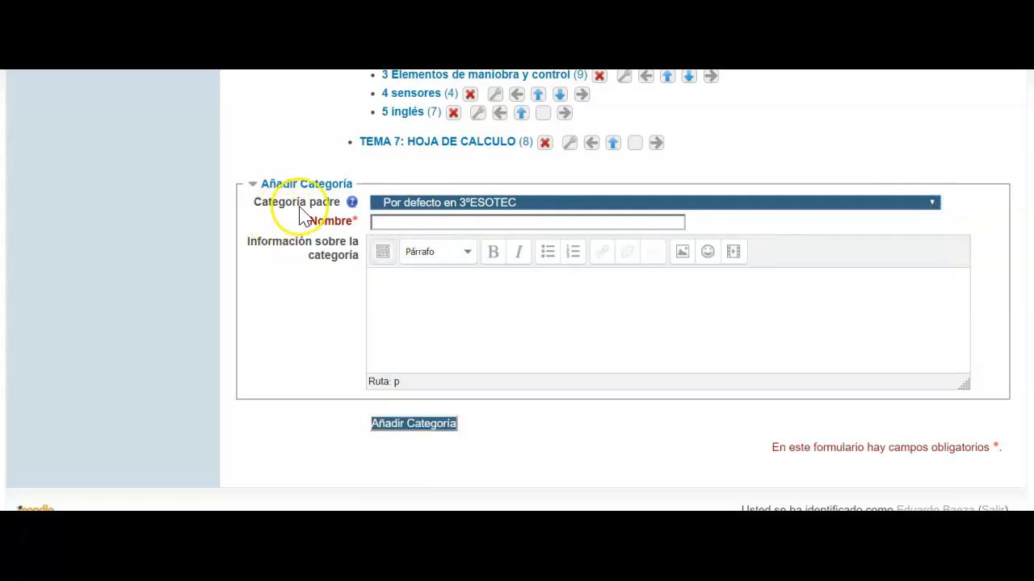
click(783, 208)
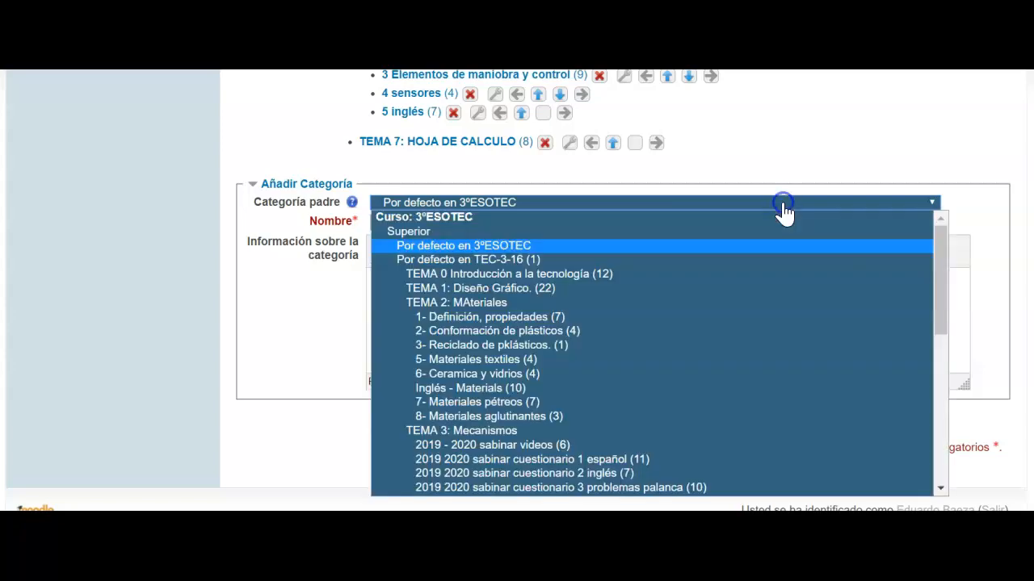
scroll(615, 312, down, 9)
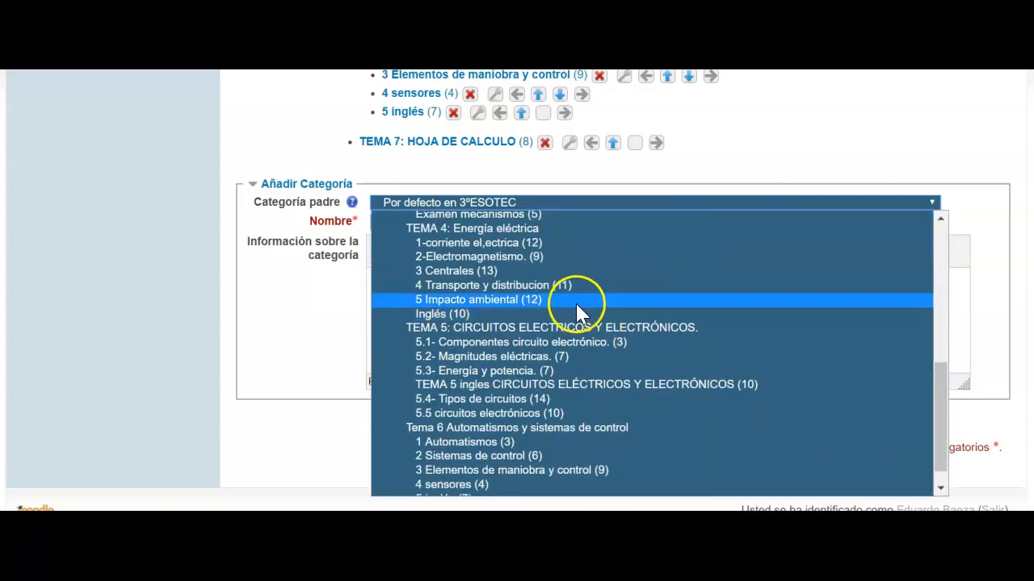
click(571, 229)
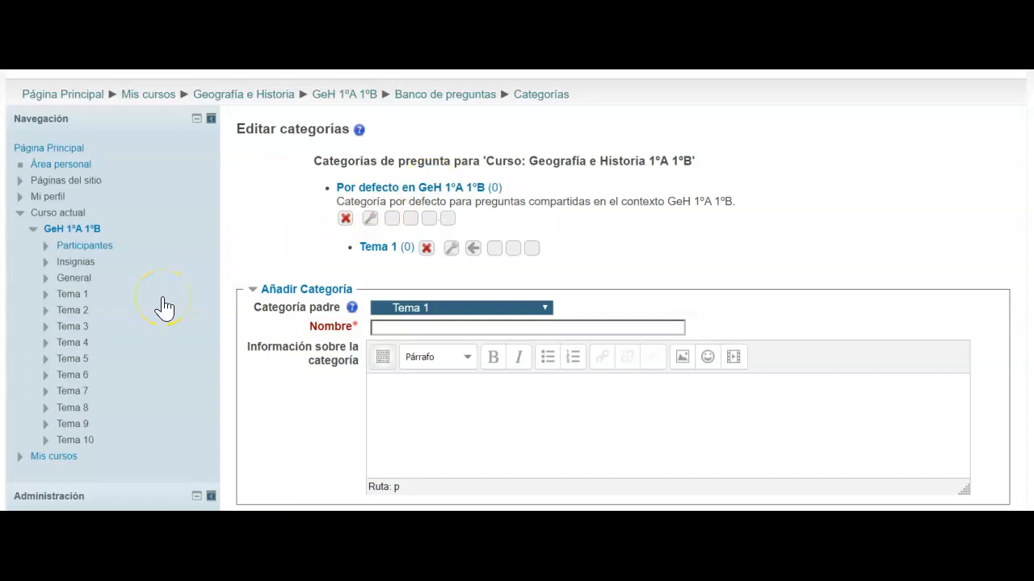
Open the question list of the GeH 1ºA 1ºB question bank and select the Tema 1 category.
scroll(164, 307, down, 5)
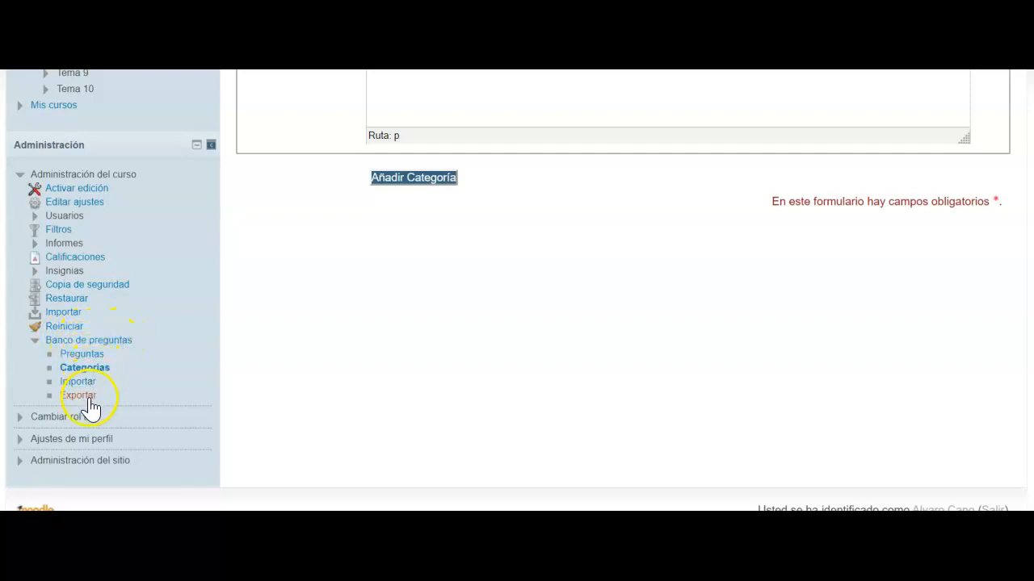
click(94, 355)
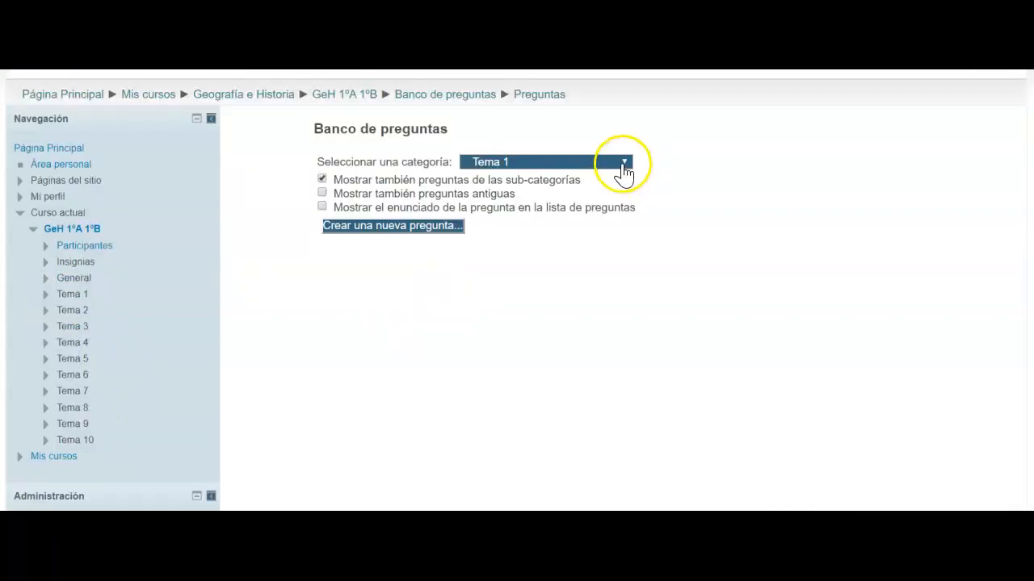
click(625, 164)
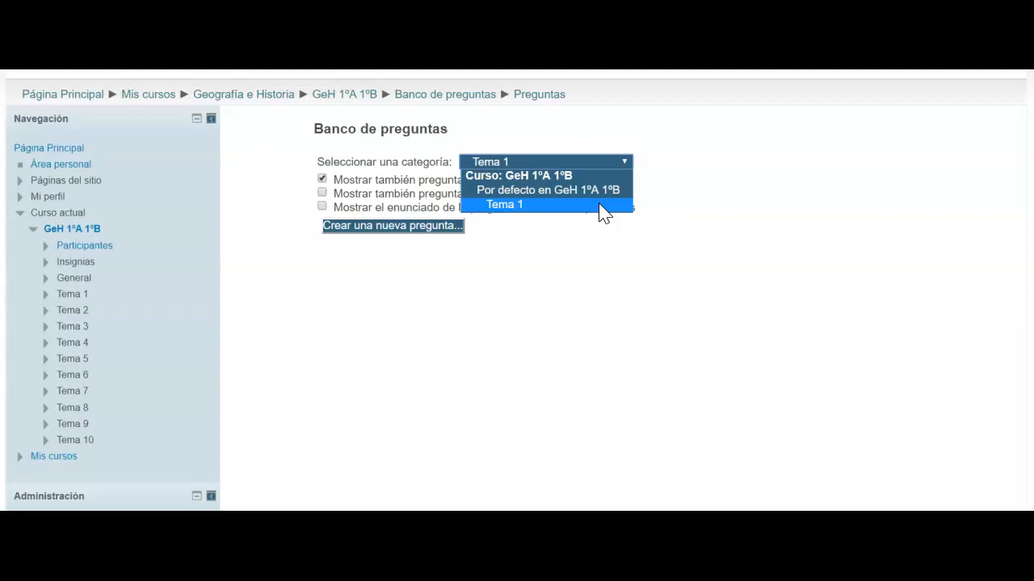
click(603, 207)
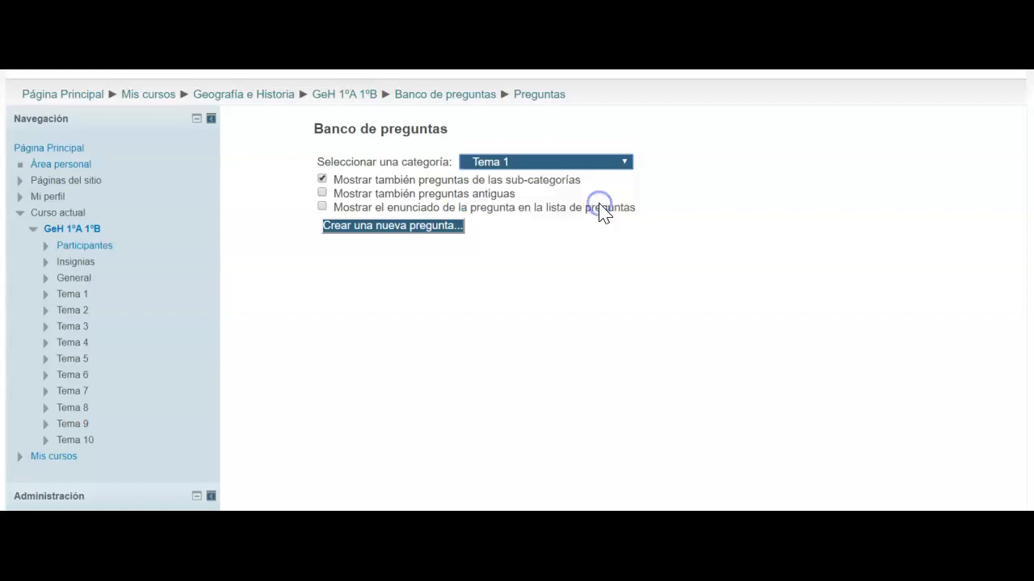
Start a new question of the type Respuestas anidadas (Cloze), after reading the descriptions of Calculada and Calculada opción múltiple.
click(430, 232)
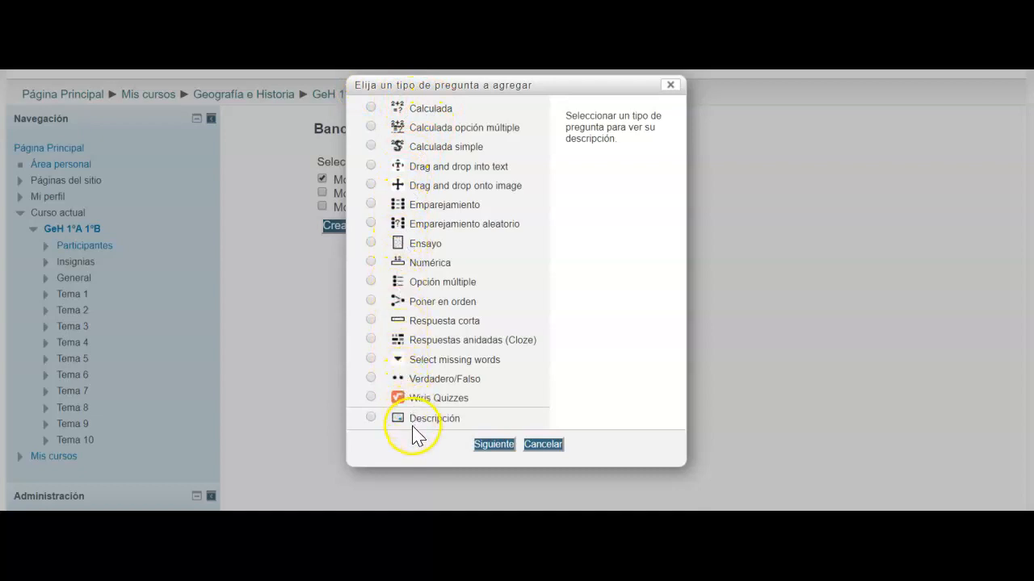
click(445, 110)
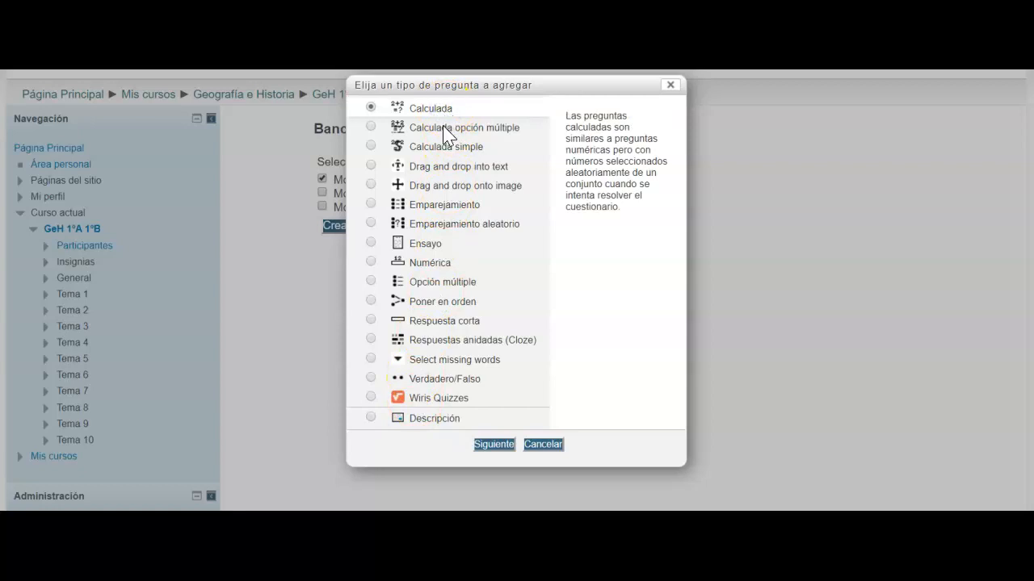
click(445, 129)
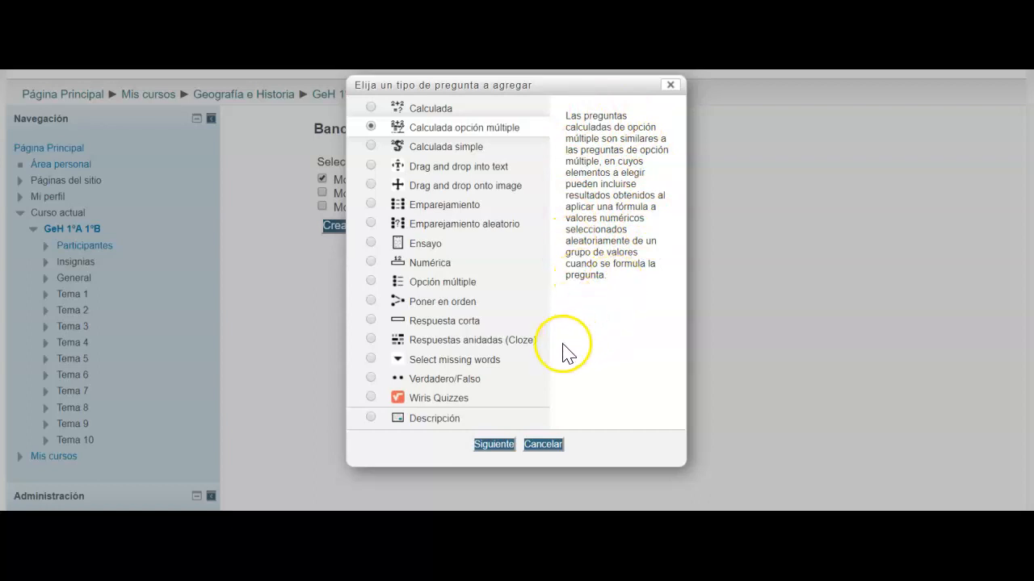
click(426, 343)
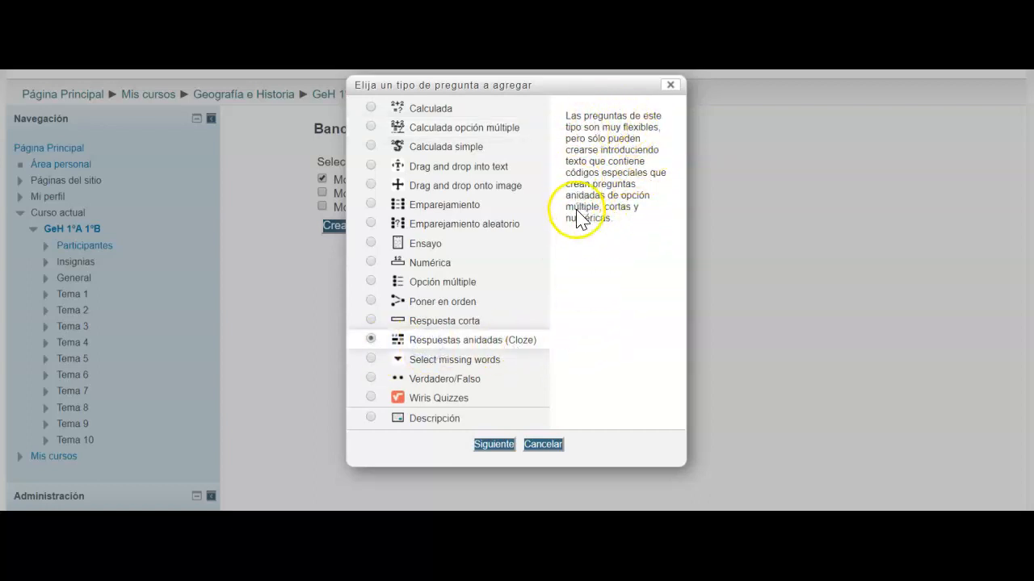
click(493, 445)
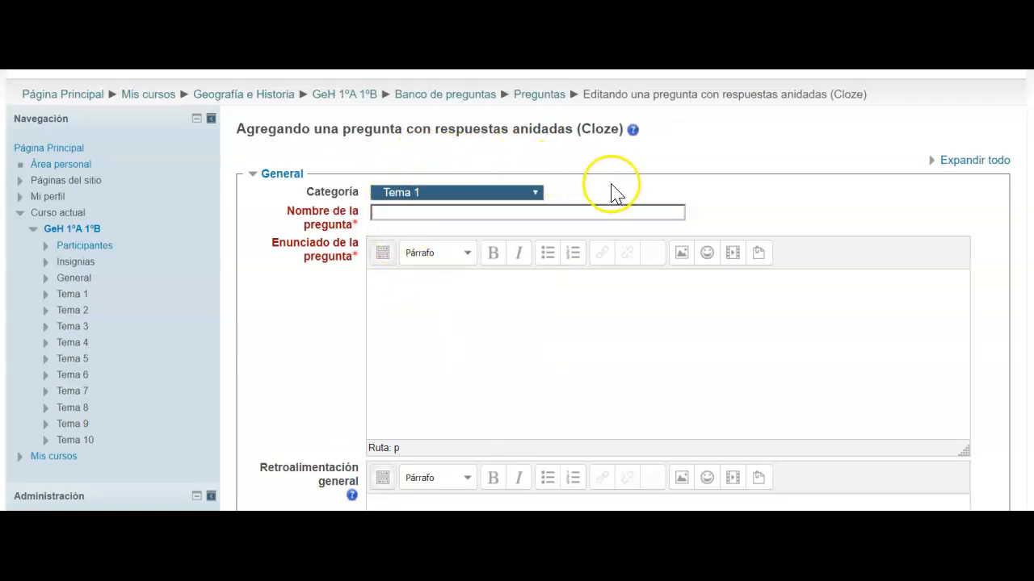
Name the question "2020 sabinar mecanismos belt" and place the cursor in the question statement.
click(510, 234)
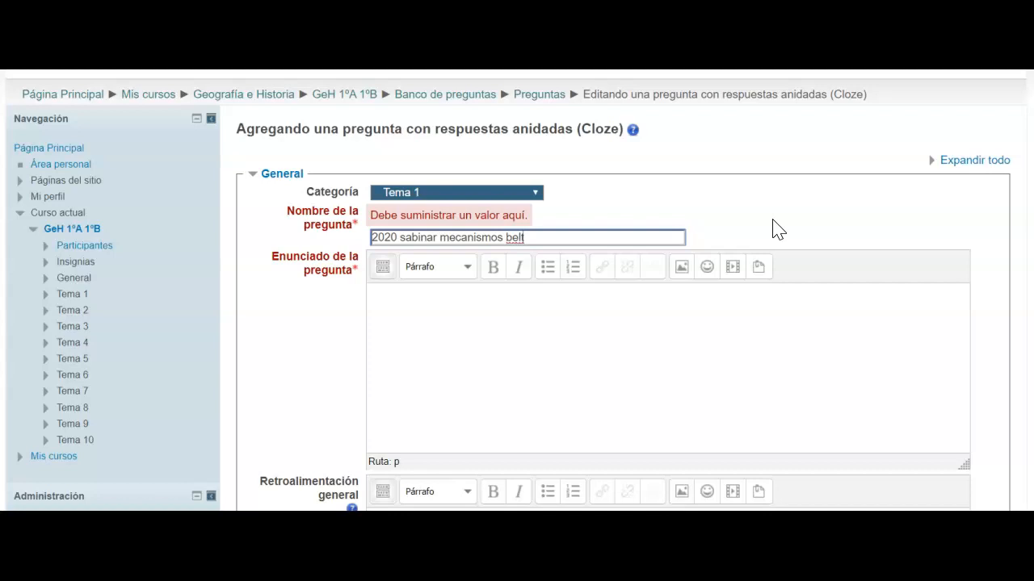
click(540, 315)
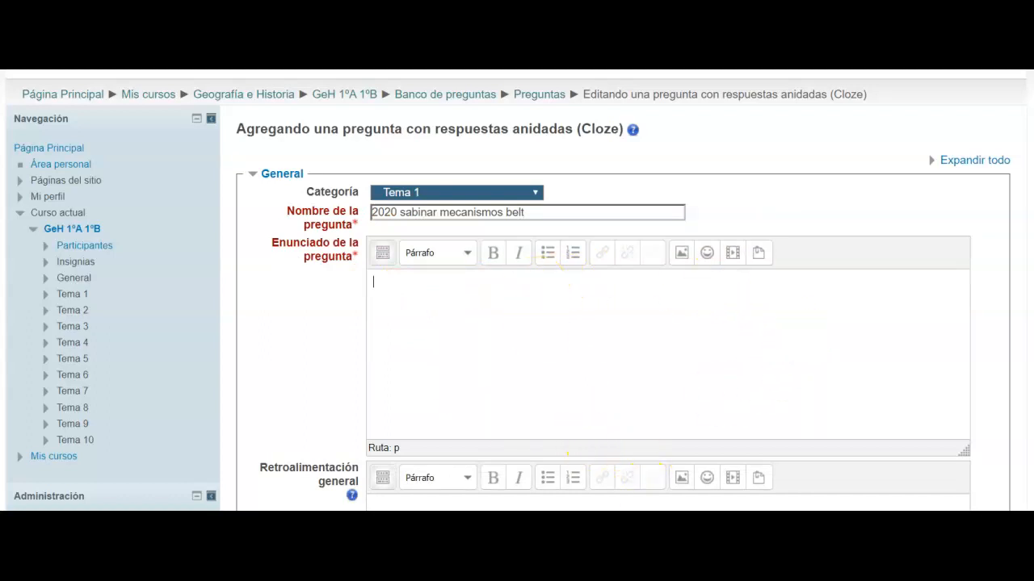
Switch to Word and copy the entire belt-drive text, including its SHORTANSWER gaps and the unordered word list.
click(625, 494)
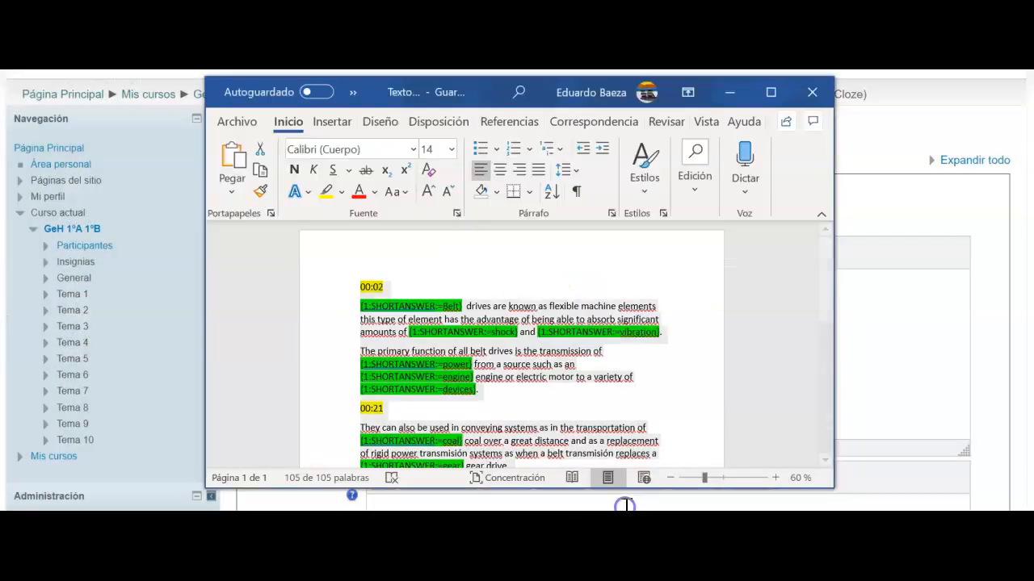
scroll(389, 329, down, 2)
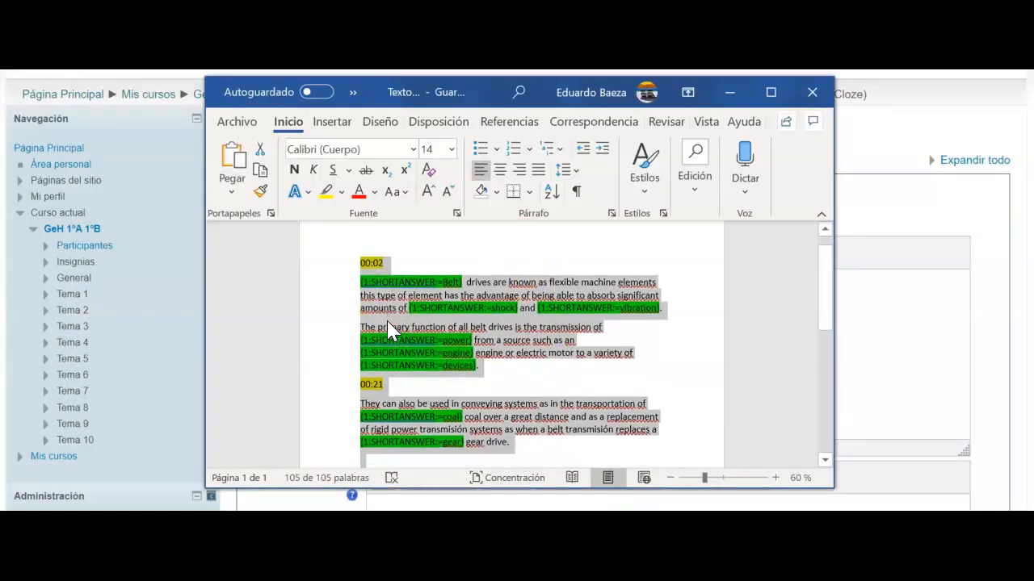
scroll(461, 369, down, 1)
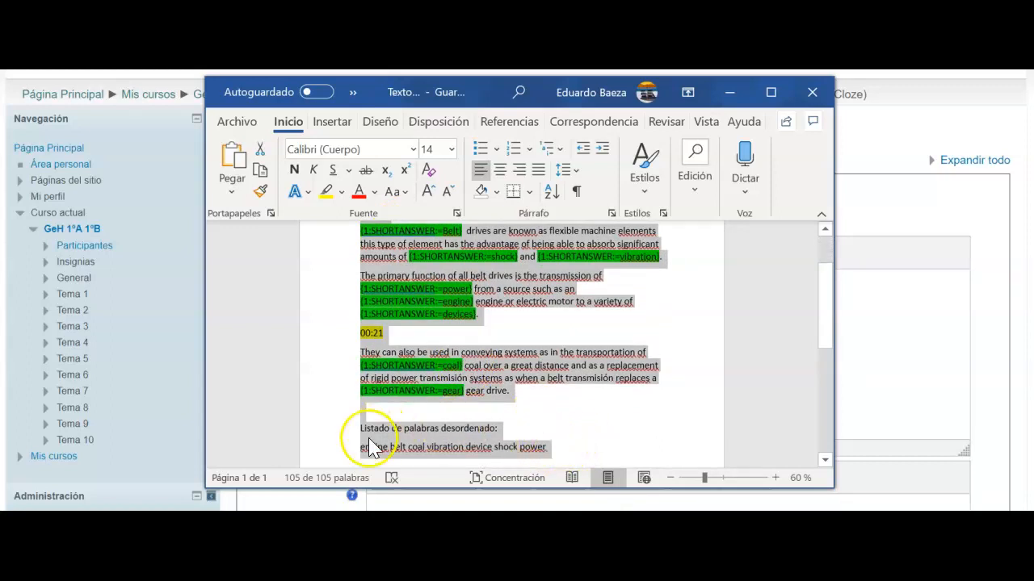
drag(552, 448, 254, 266)
right_click(439, 357)
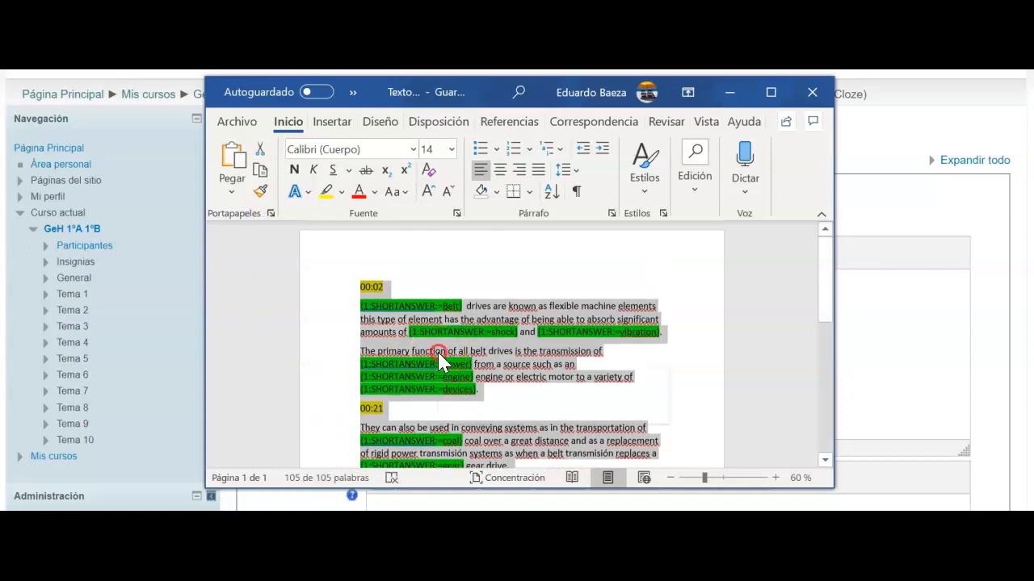
Return to the Cloze question form in Moodle and paste the copied text into the question statement.
click(488, 94)
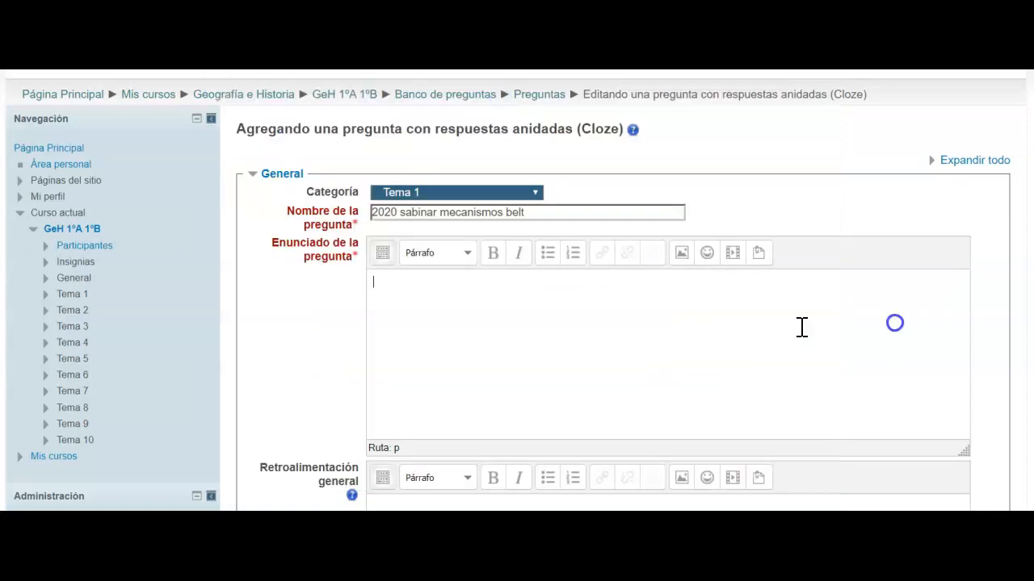
right_click(462, 302)
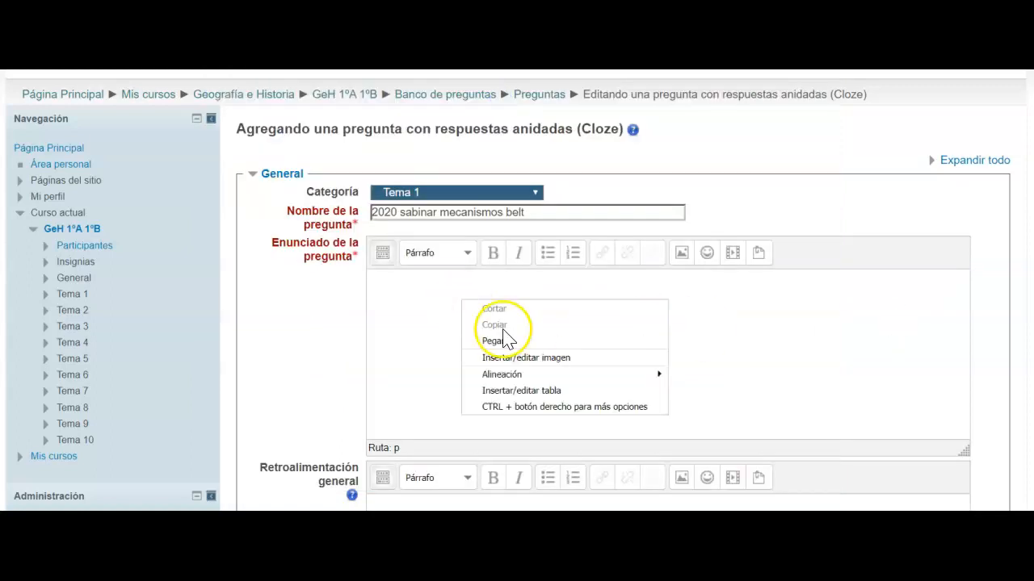
click(510, 341)
click(525, 304)
click(422, 313)
click(424, 314)
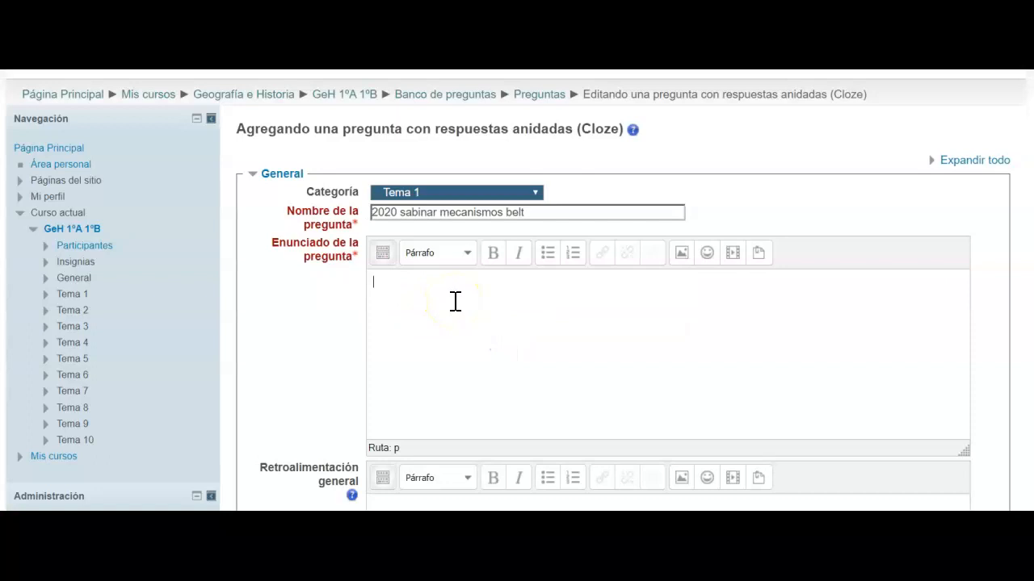
key(ctrl+v)
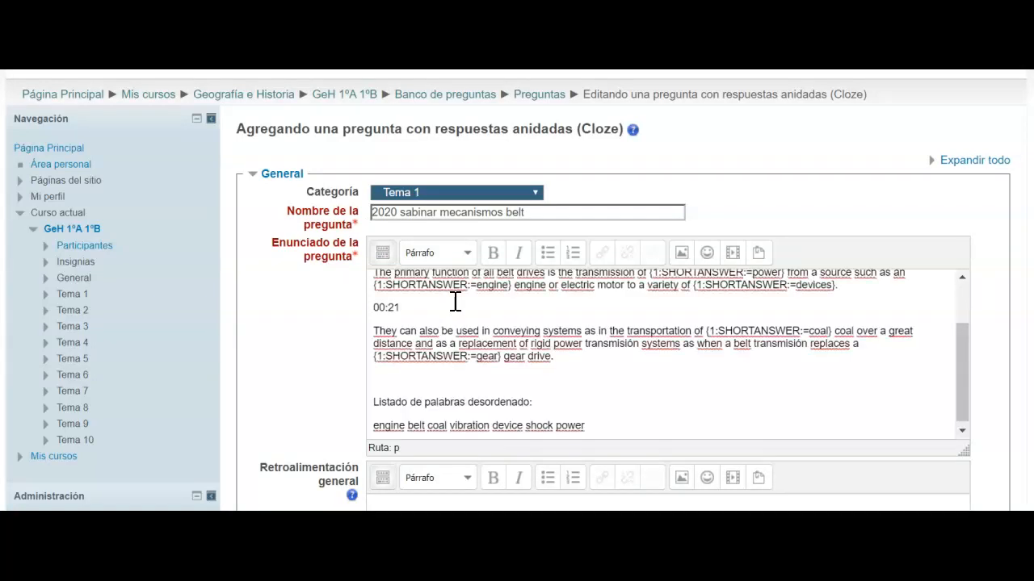
Check the pasted question statement from start to end and save the new Cloze question.
scroll(512, 337, up, 2)
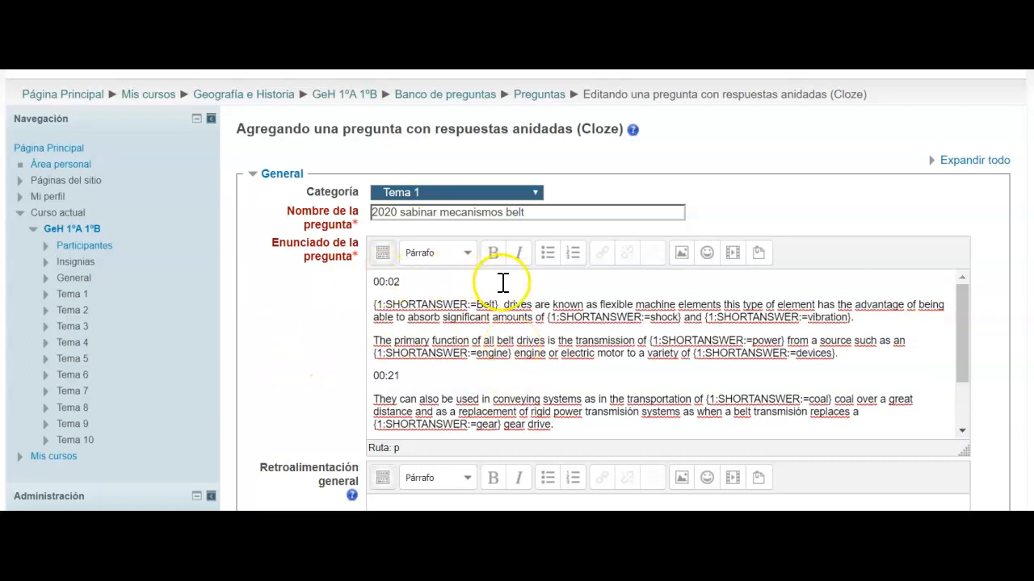
scroll(506, 290, down, 2)
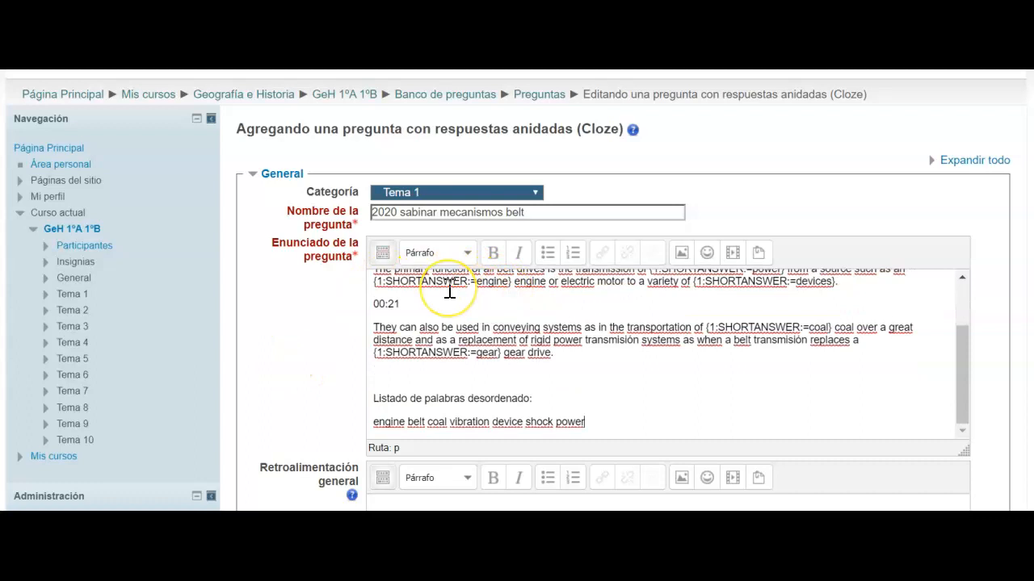
scroll(450, 293, down, 3)
scroll(450, 291, down, 5)
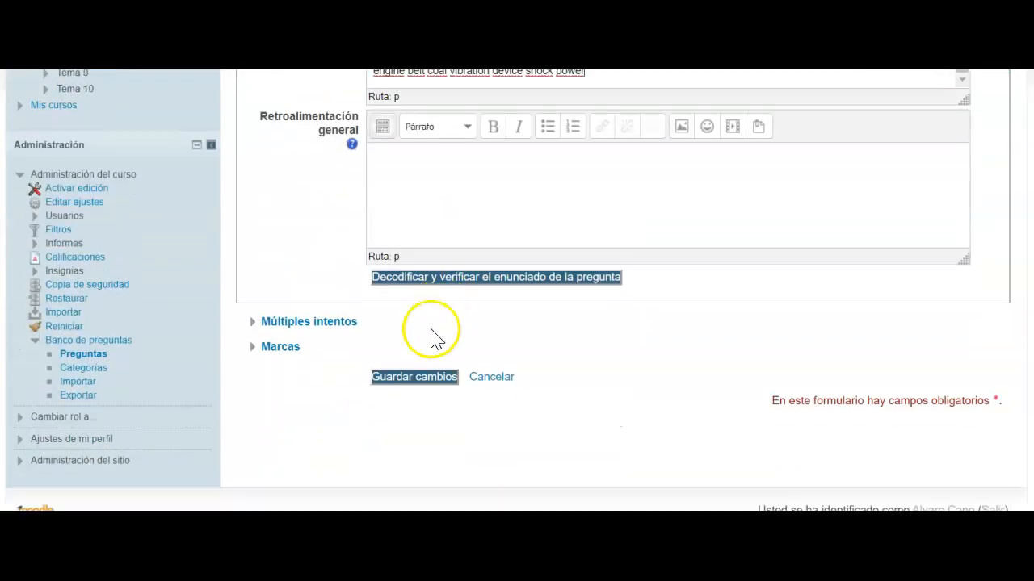
click(417, 387)
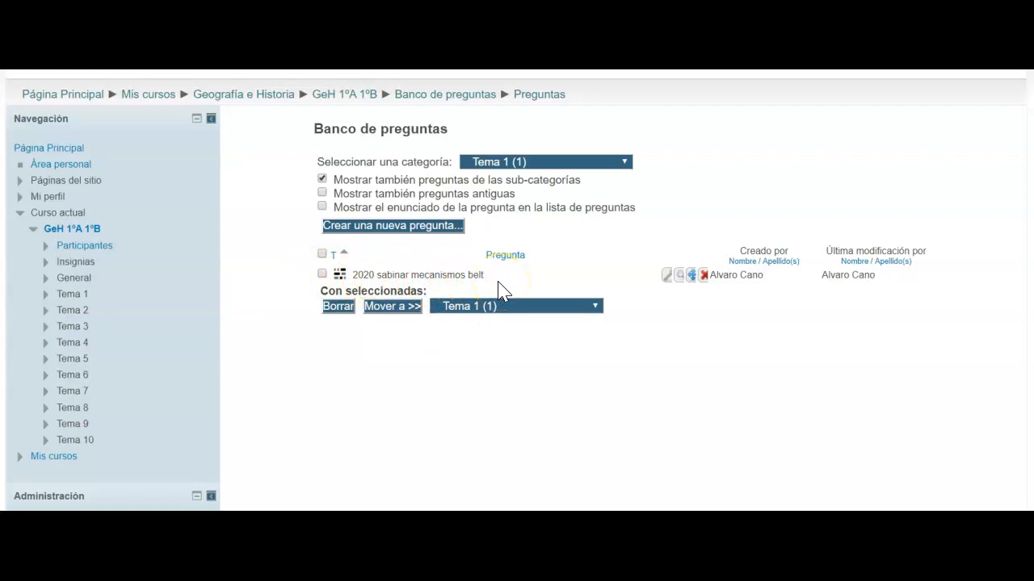
Open the preview of the question 2020 sabinar mecanismos belt and look over its gaps, attempt options and display options.
click(680, 279)
click(669, 495)
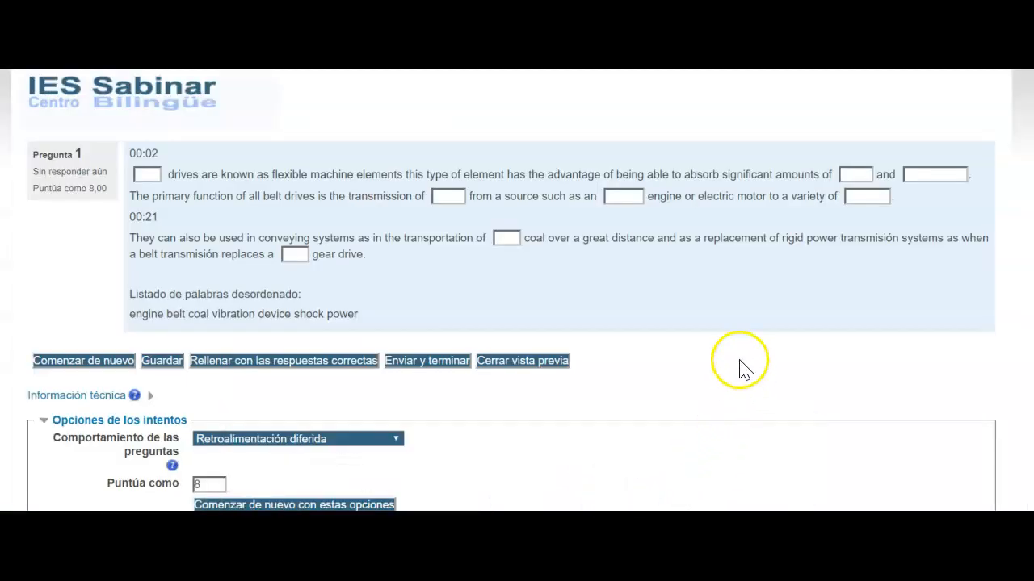
click(144, 174)
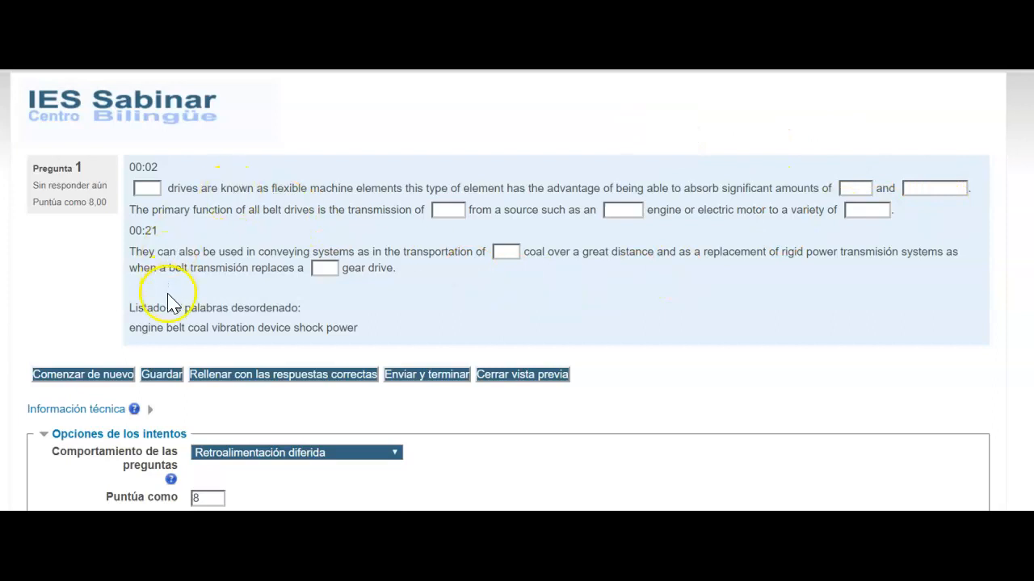
scroll(299, 323, down, 3)
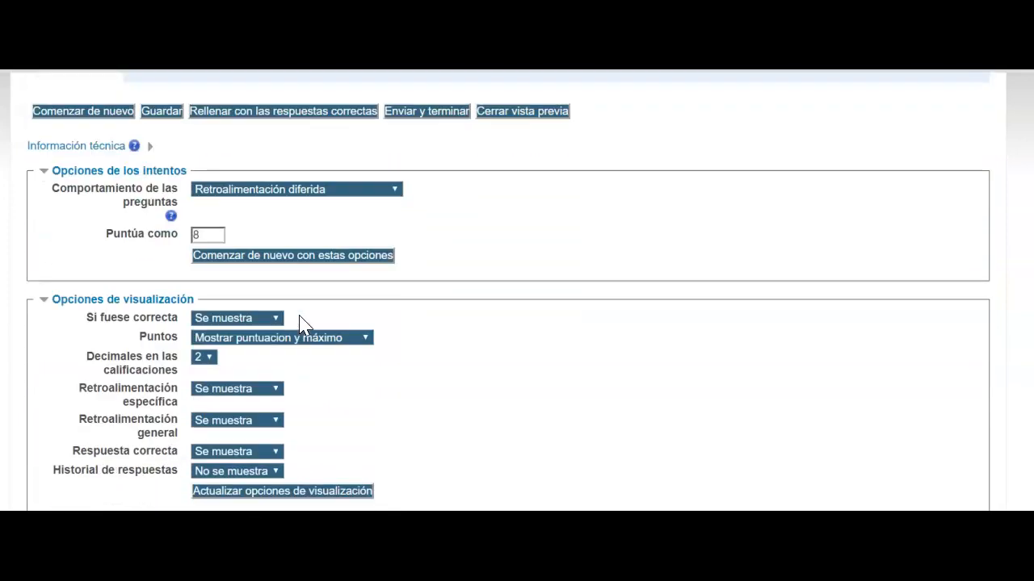
scroll(300, 323, up, 3)
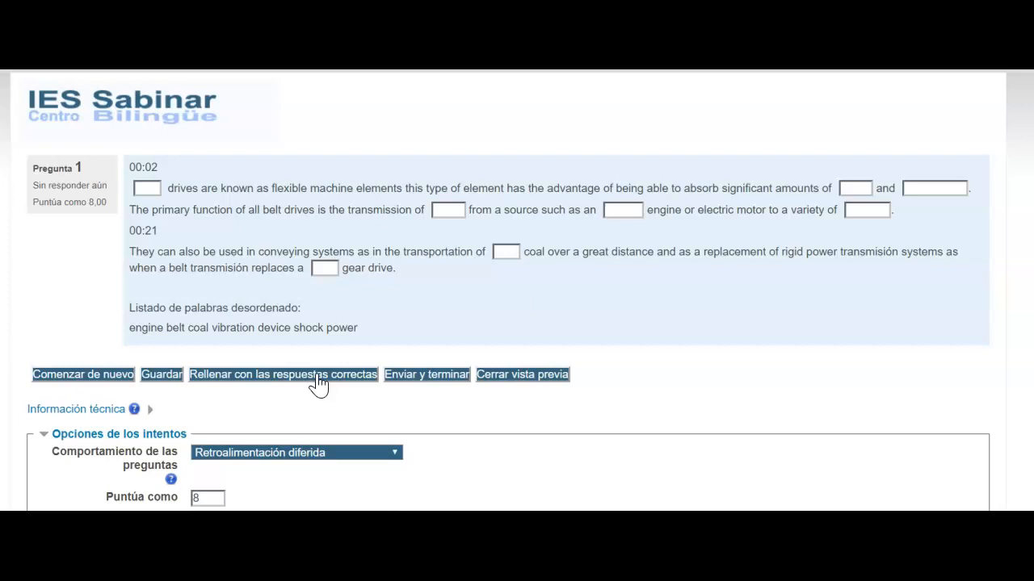
Fill the previewed question with the correct answers and inspect the mark given for the individual gaps.
click(317, 376)
mouse_move(162, 196)
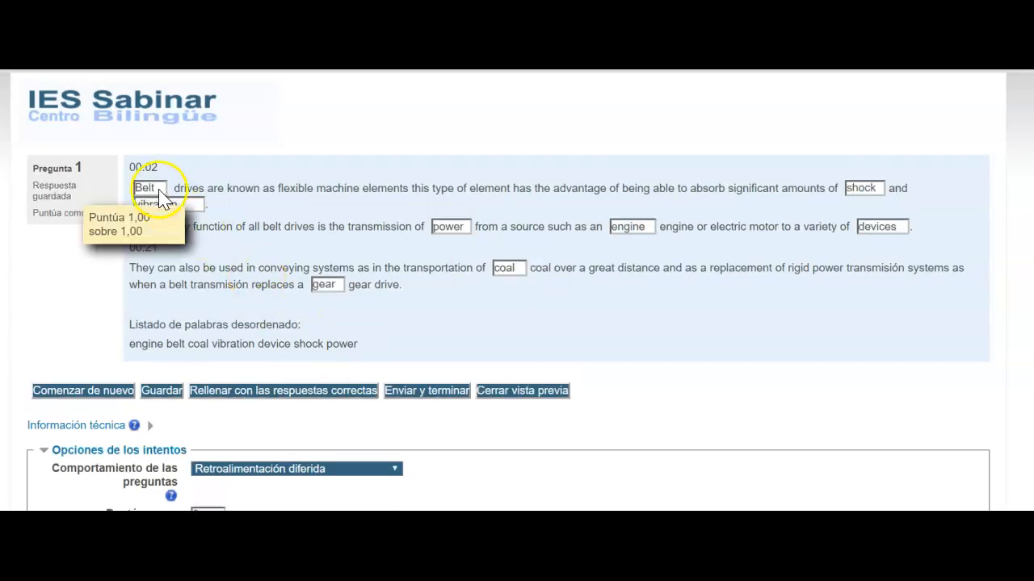
mouse_move(440, 233)
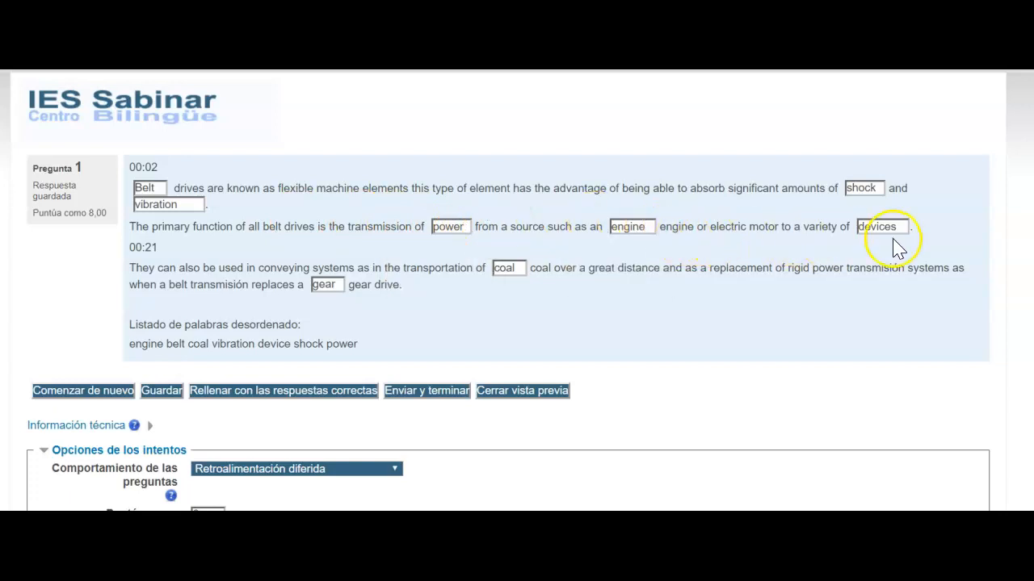
mouse_move(886, 202)
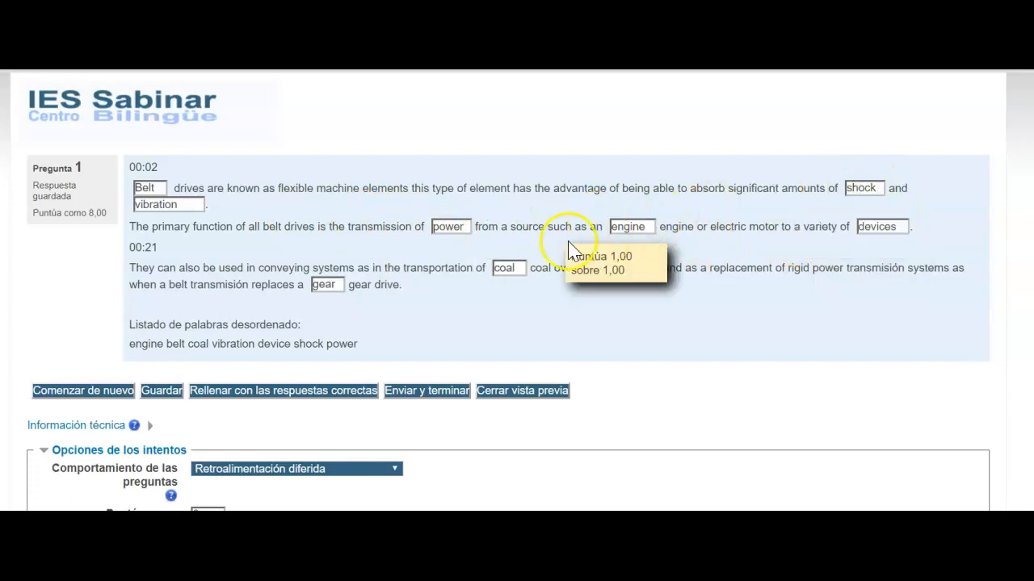
mouse_move(322, 289)
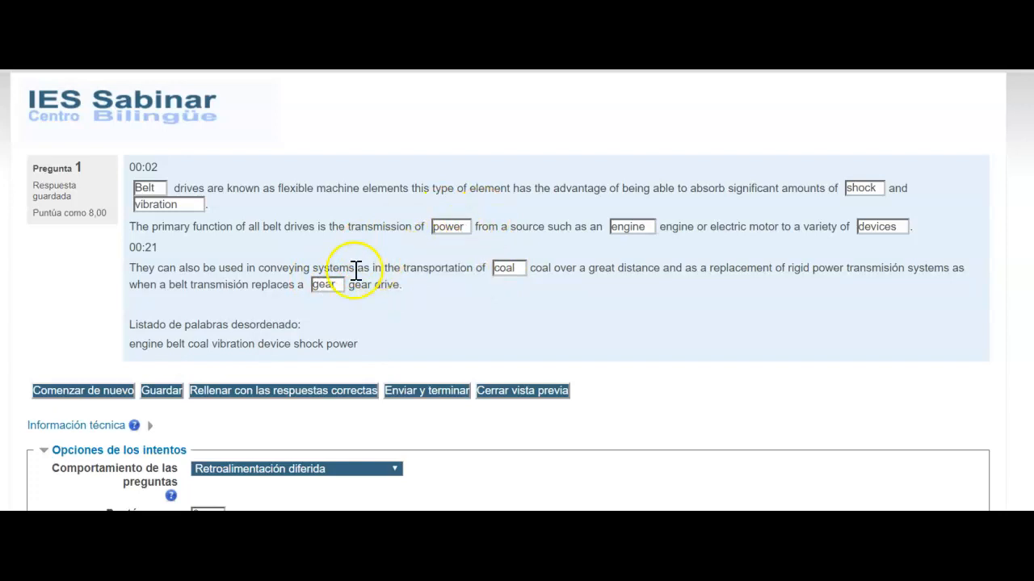
click(642, 306)
mouse_move(462, 260)
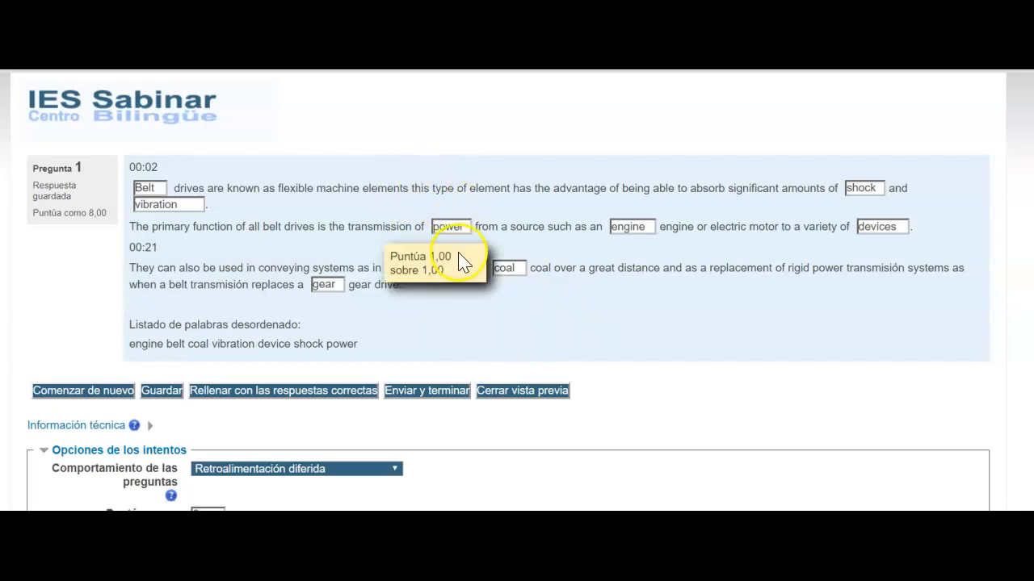
Go back to the question bank window, open 2020 sabinar mecanismos belt for editing and examine the Belt gap code in its statement.
mouse_move(517, 569)
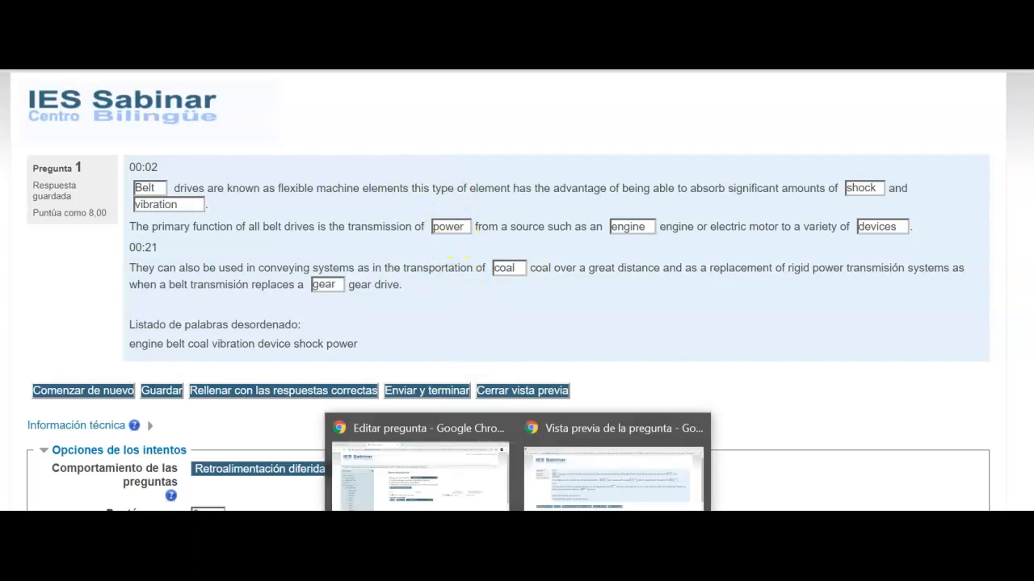
click(420, 484)
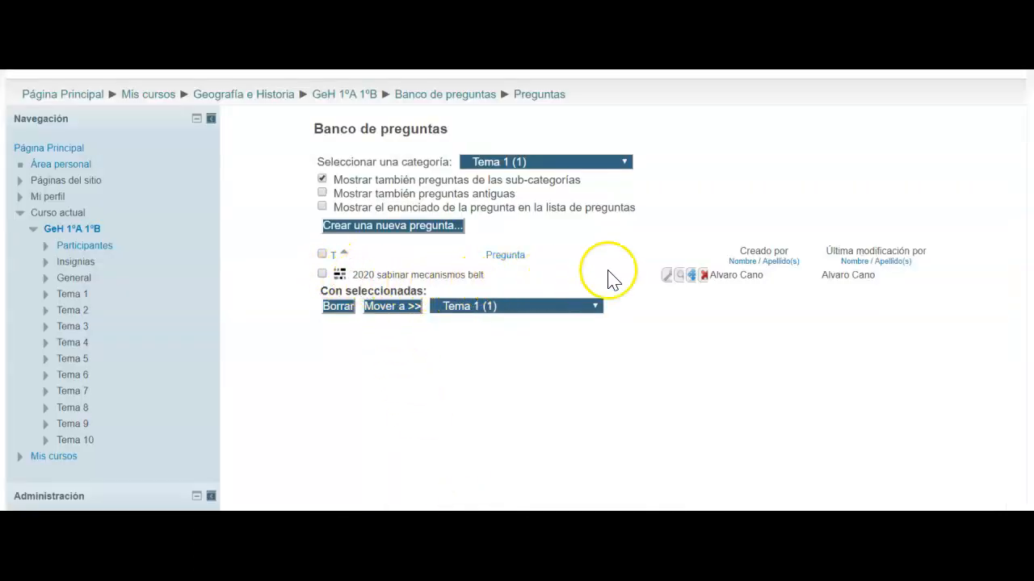
click(667, 276)
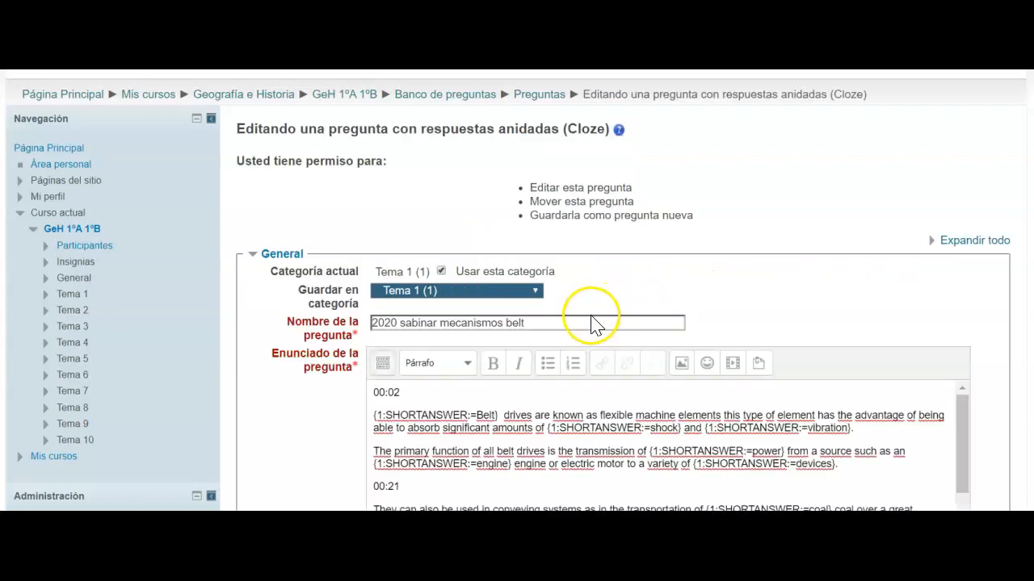
scroll(592, 323, down, 2)
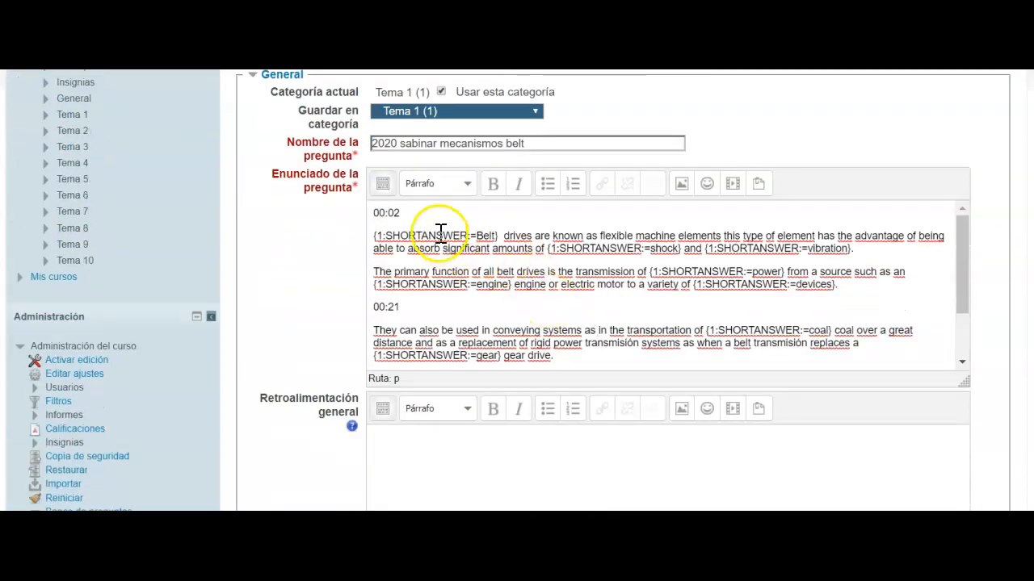
drag(501, 237, 381, 240)
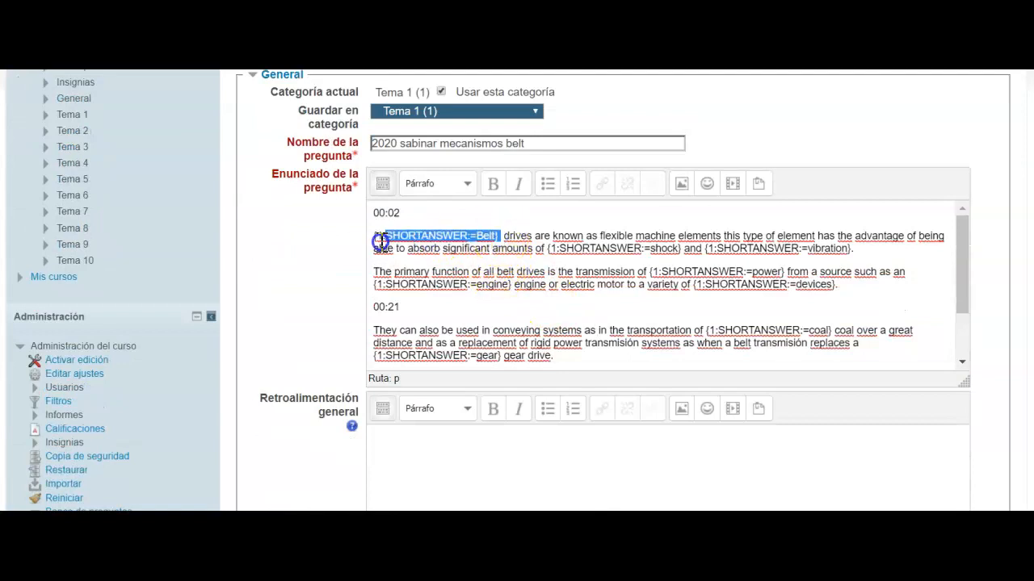
click(544, 302)
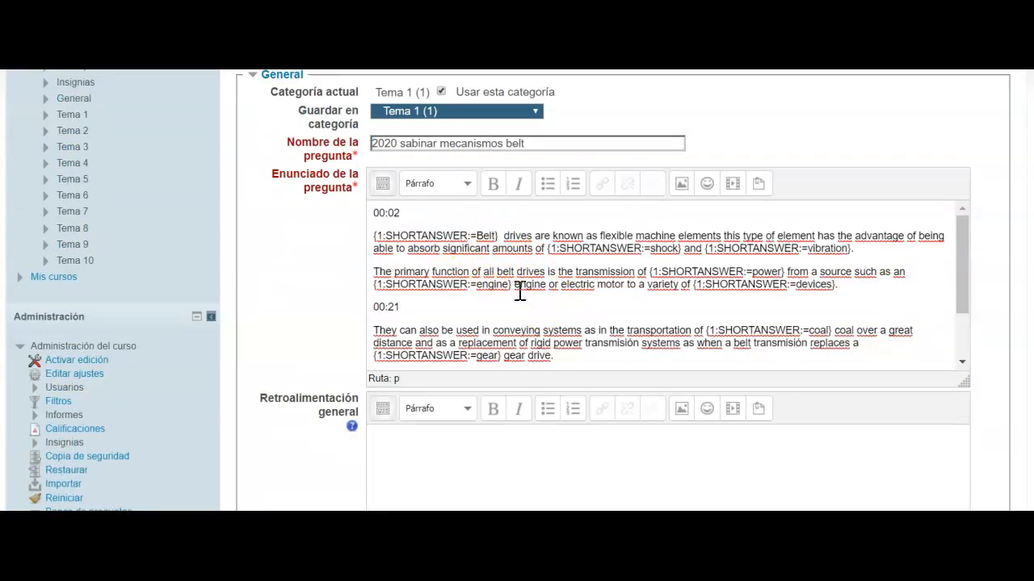
Upload the file video Belt Drive Basics and insert it in the empty line above Listado de palabras desordenado in the question statement.
scroll(519, 293, down, 2)
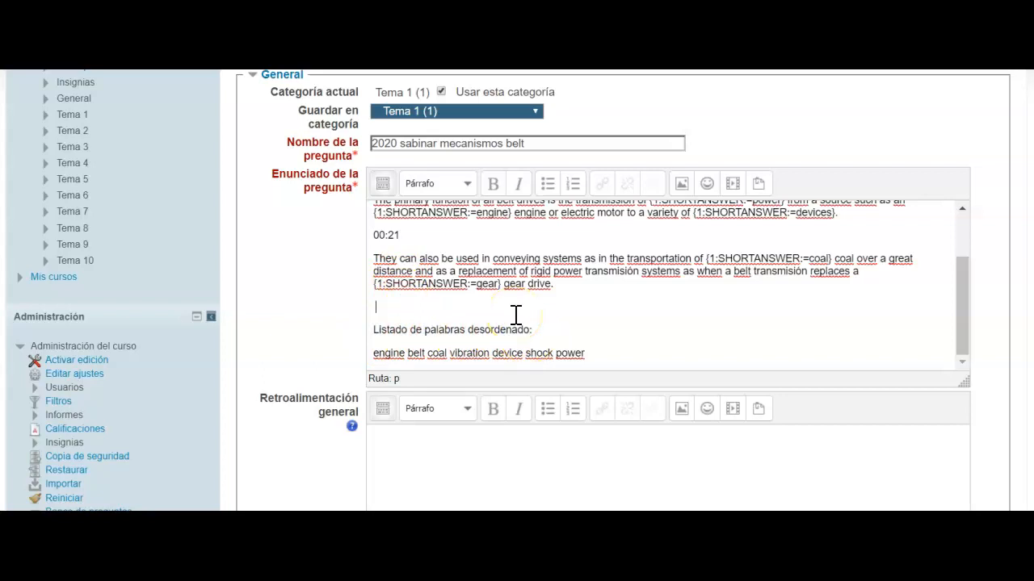
click(733, 192)
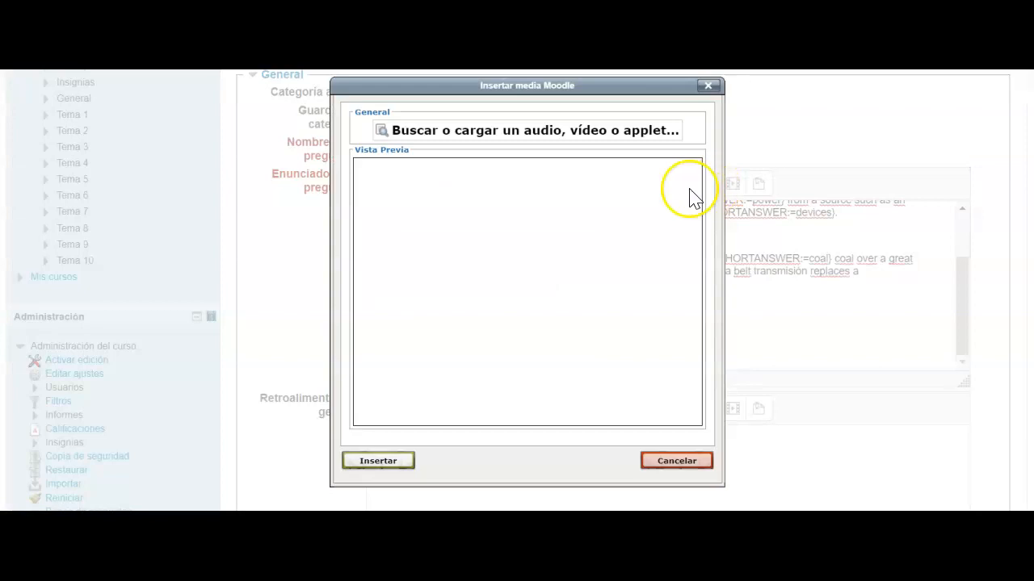
click(514, 132)
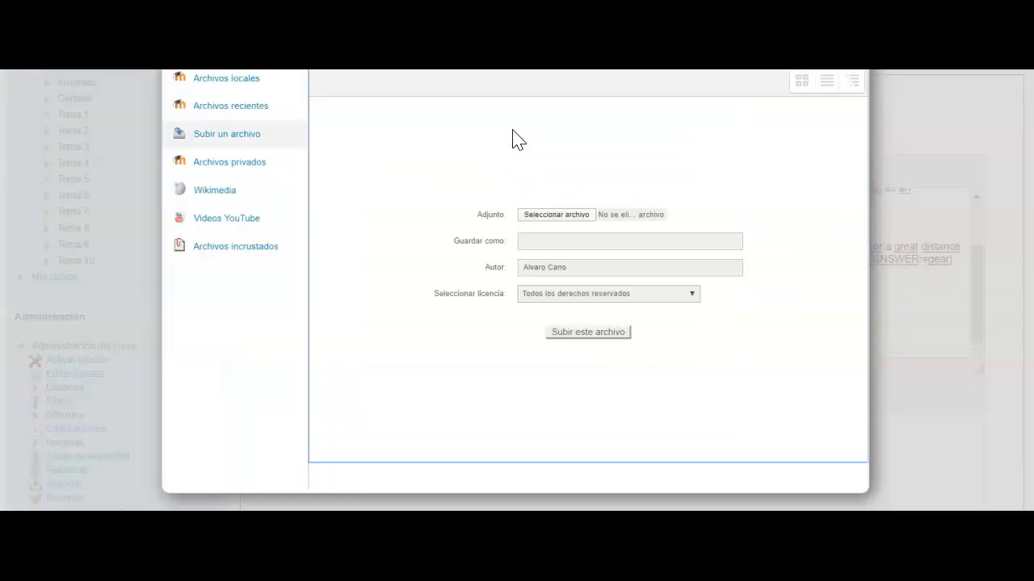
click(566, 218)
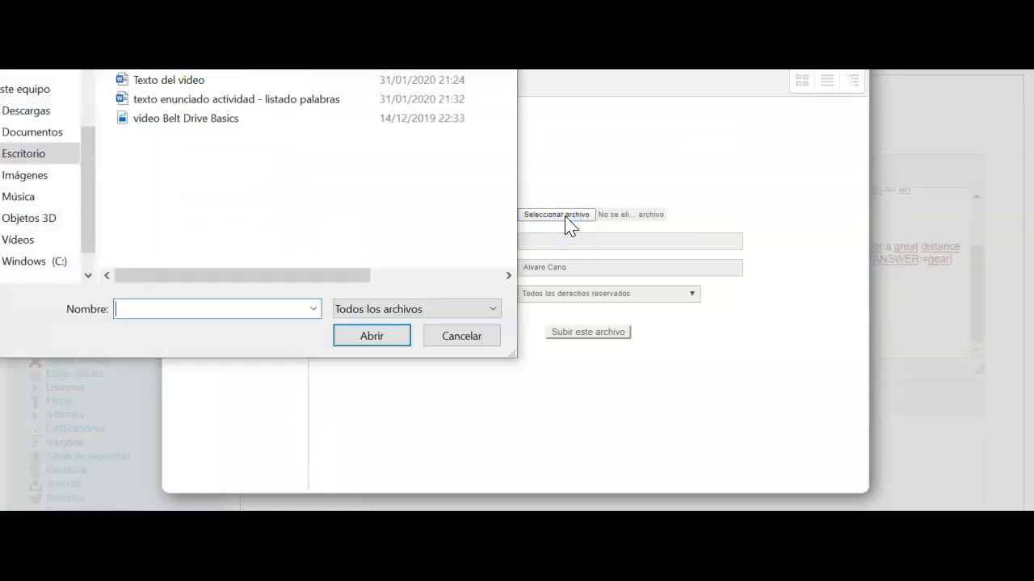
drag(313, 0, 374, 88)
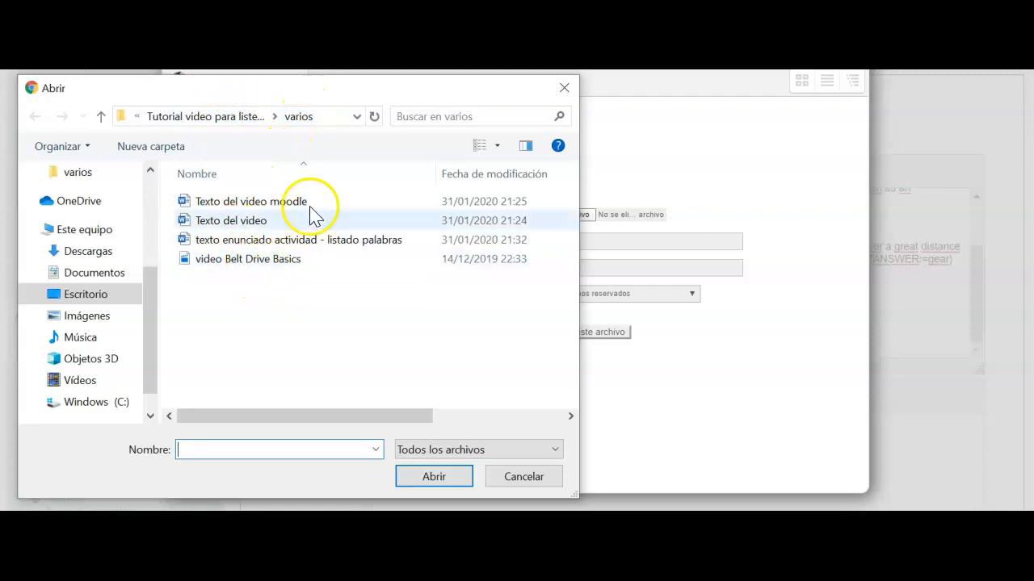
click(253, 265)
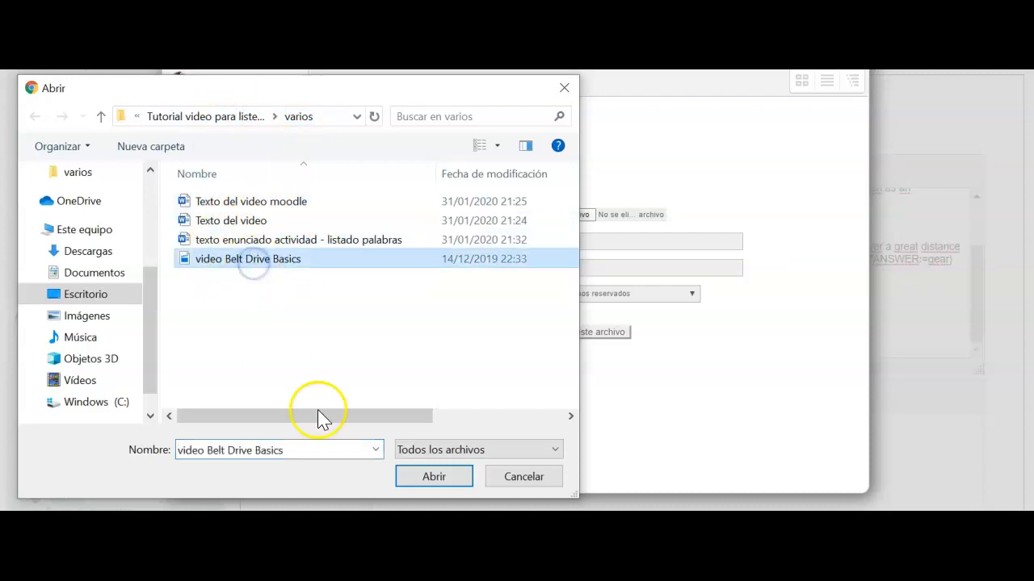
click(440, 478)
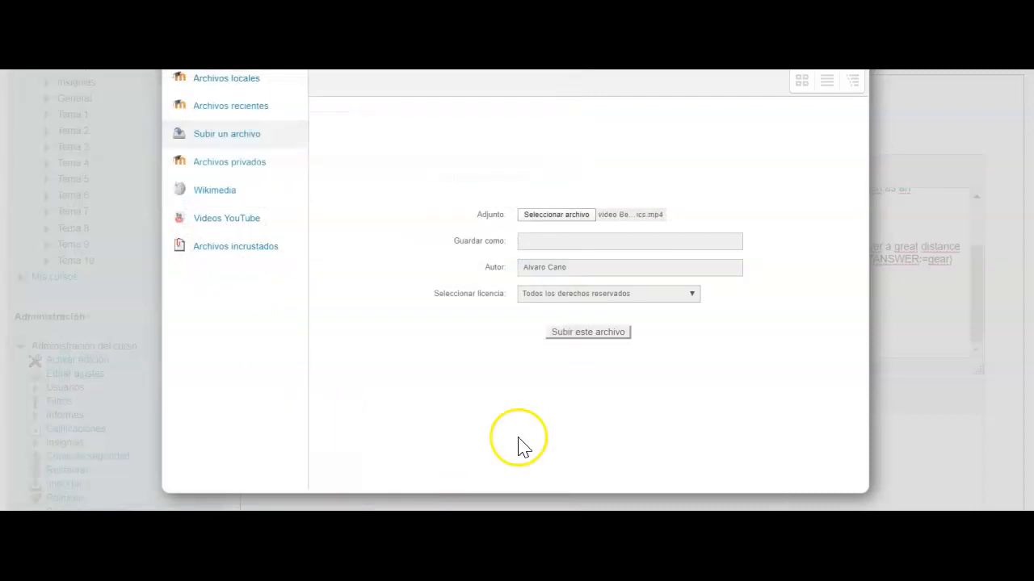
click(589, 333)
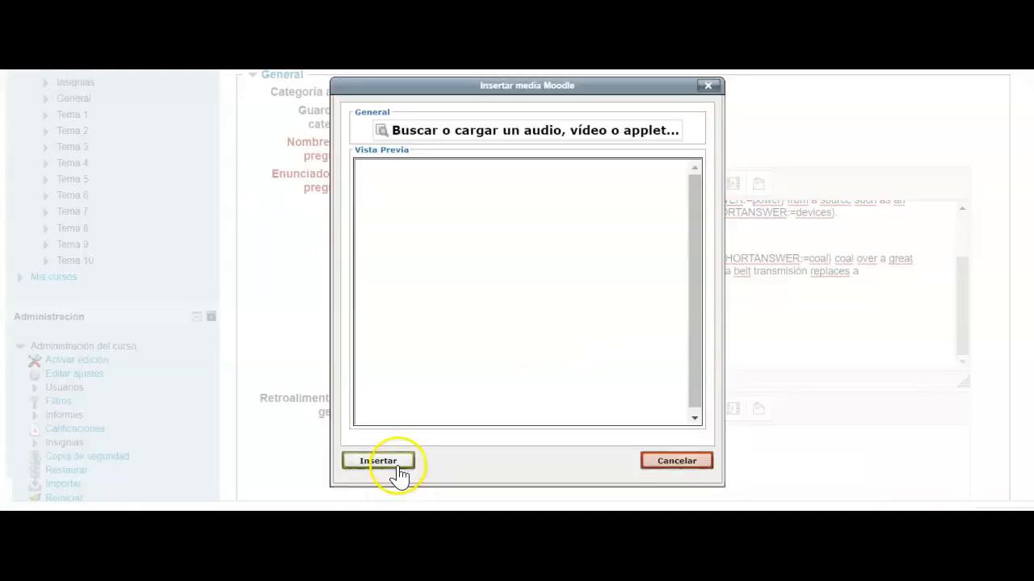
click(395, 462)
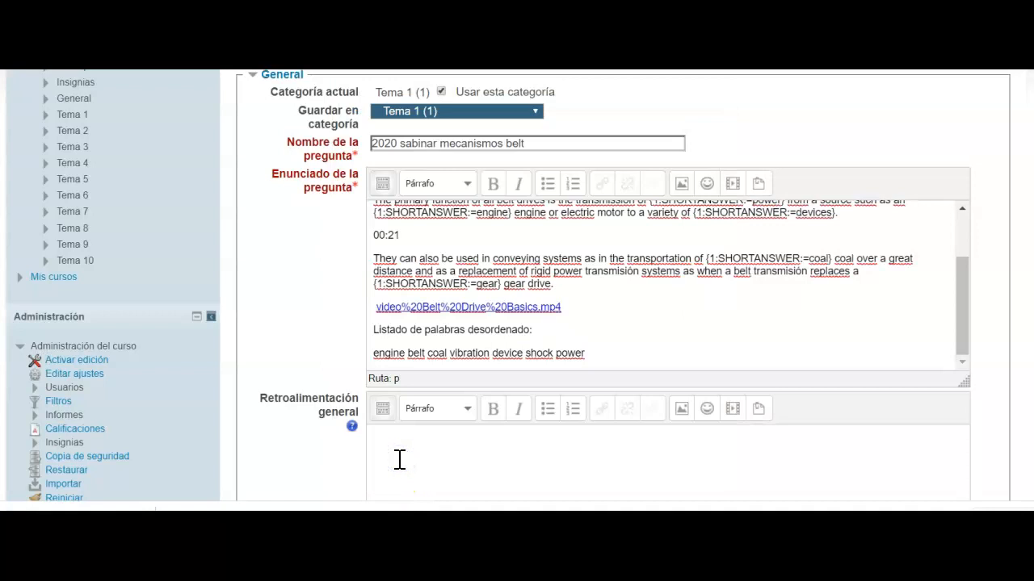
Check the inserted video link in the statement and save the changes to the question.
click(378, 307)
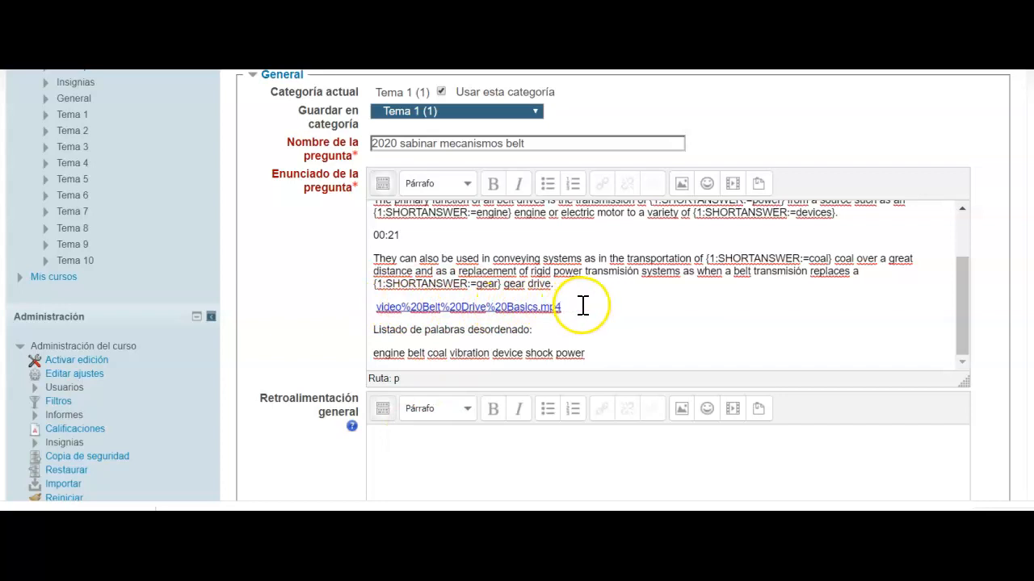
scroll(583, 307, down, 4)
click(415, 394)
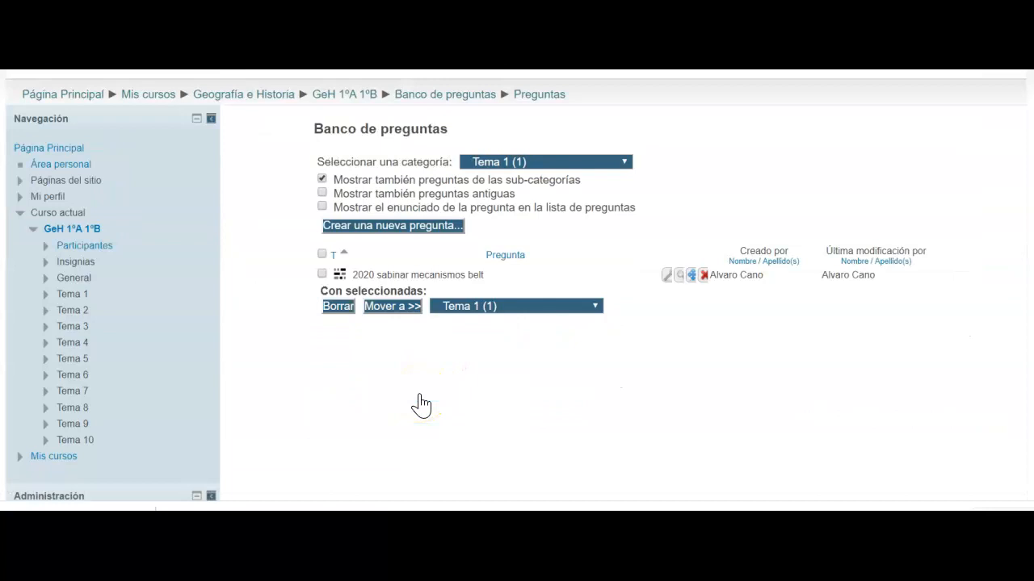
Preview 2020 sabinar mecanismos belt, play and pause the embedded video, and check the layout of gaps and word list.
click(681, 278)
click(628, 324)
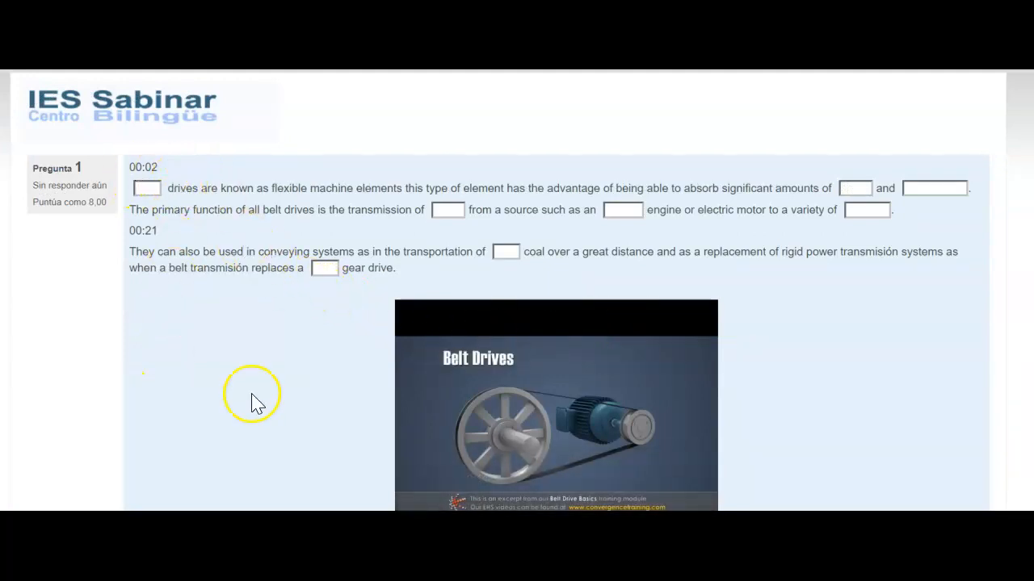
click(416, 480)
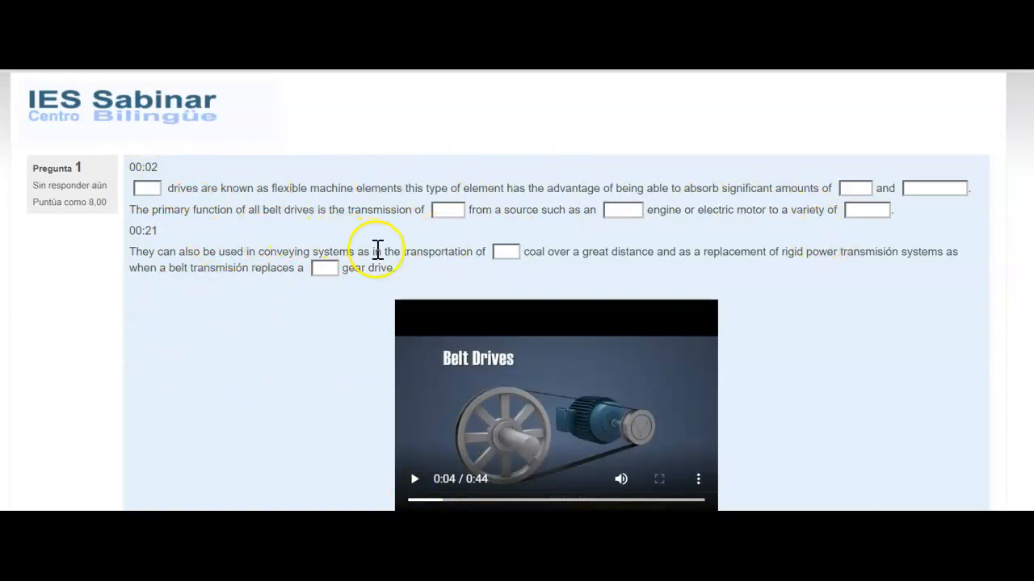
scroll(378, 249, down, 2)
scroll(506, 300, down, 2)
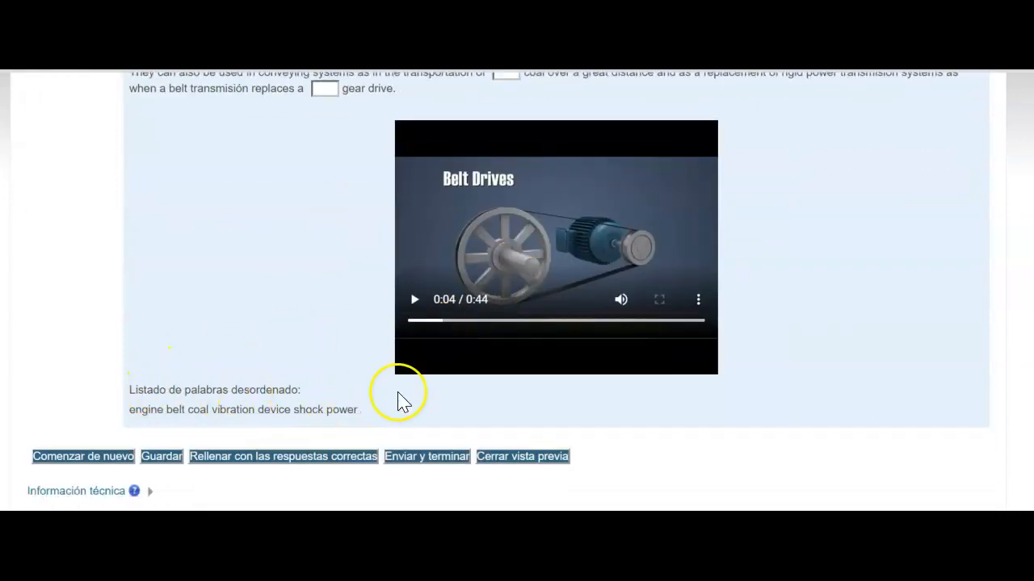
scroll(772, 248, up, 2)
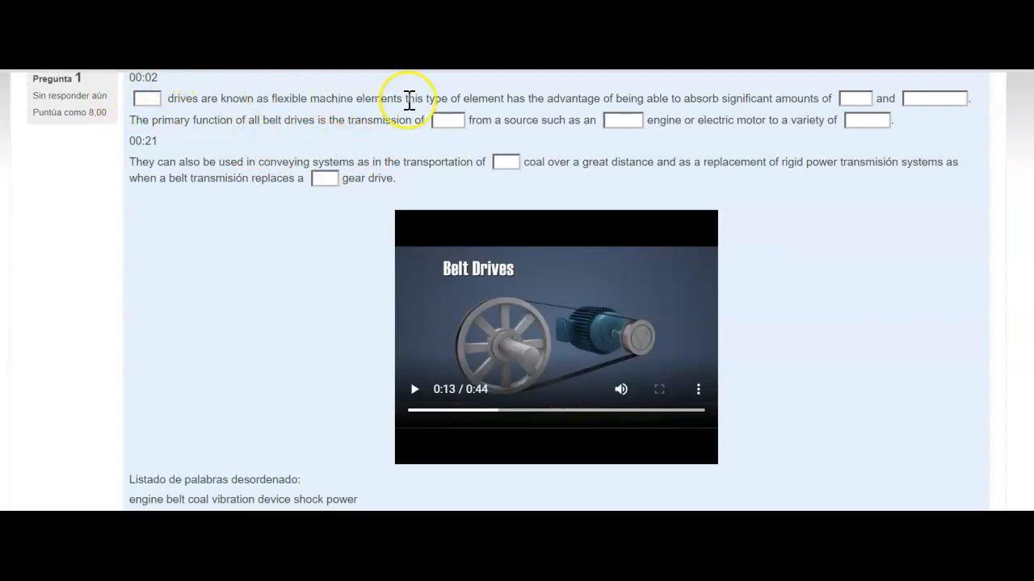
click(147, 96)
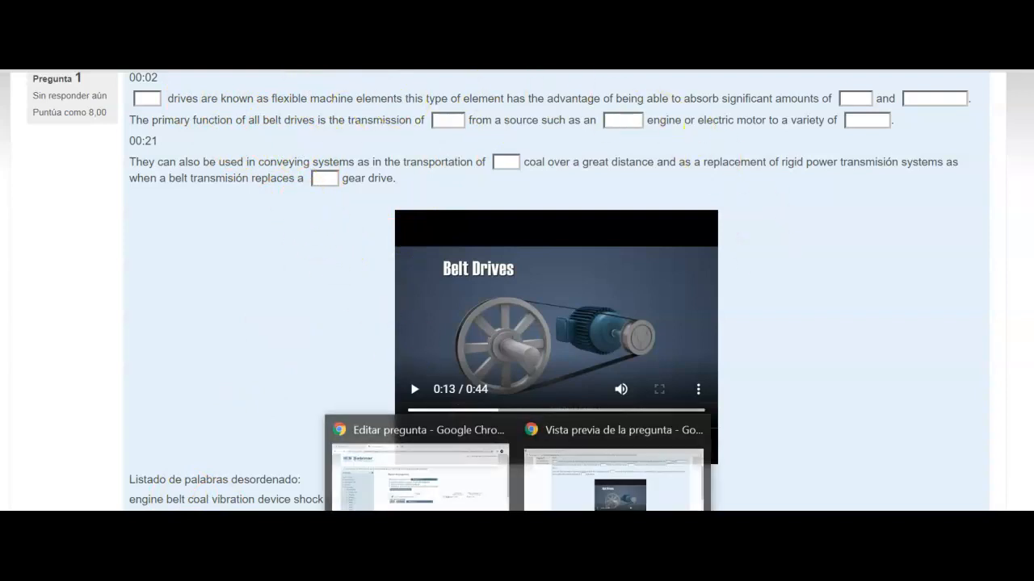
Return to the question bank window, reopen 2020 sabinar mecanismos belt for editing and expand the statement editor's full formatting options.
click(422, 473)
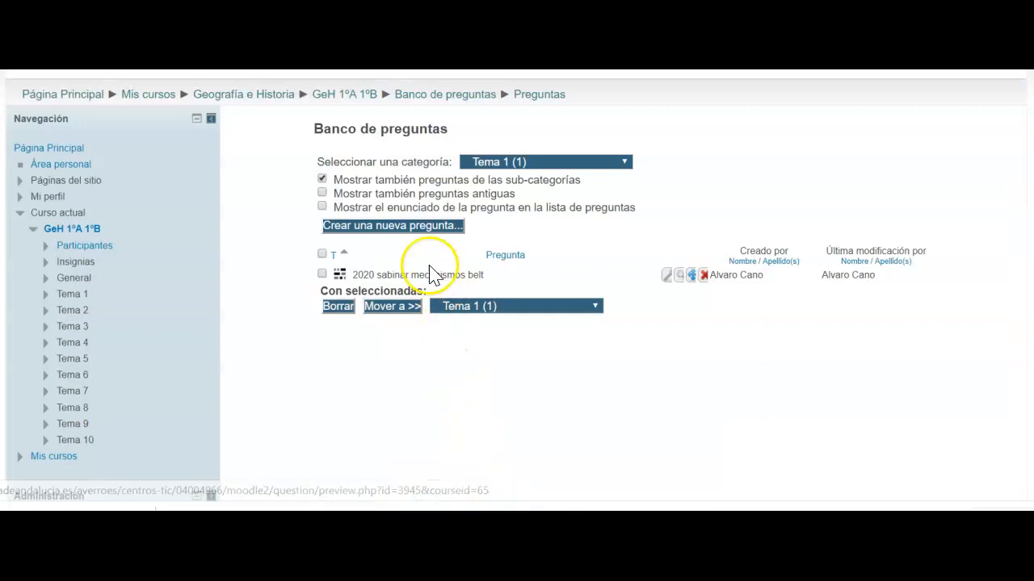
click(666, 275)
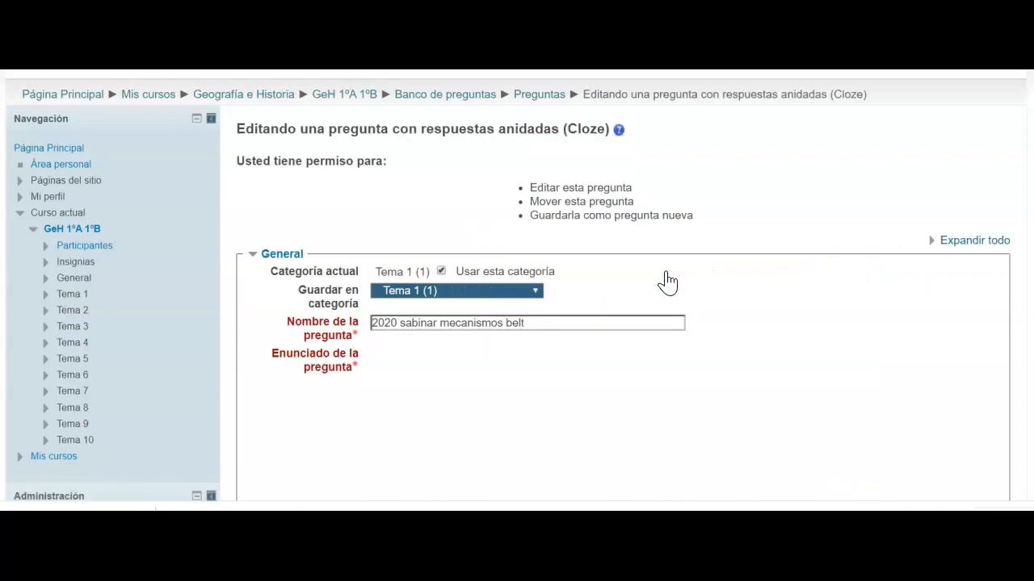
scroll(706, 280, down, 2)
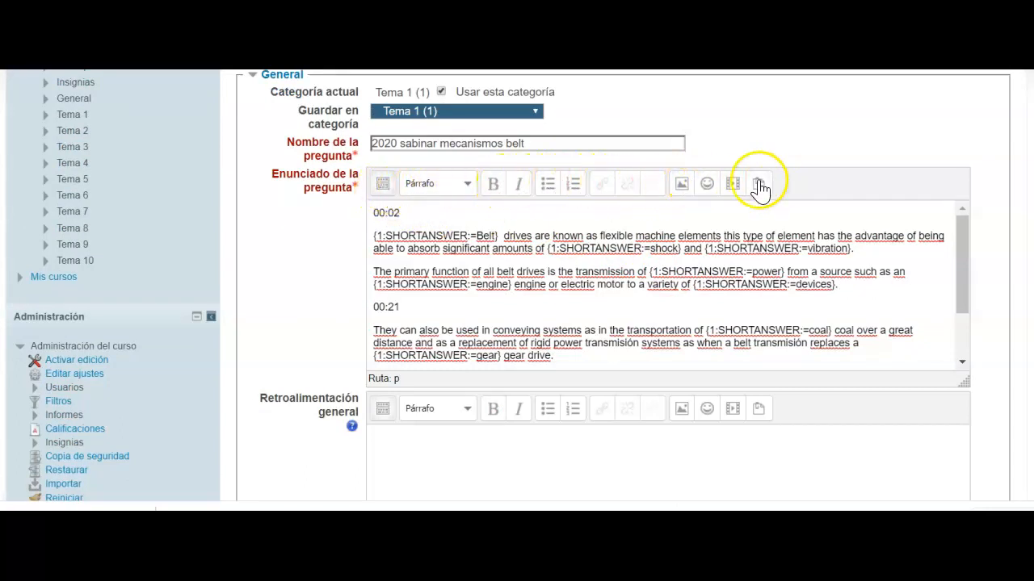
click(380, 191)
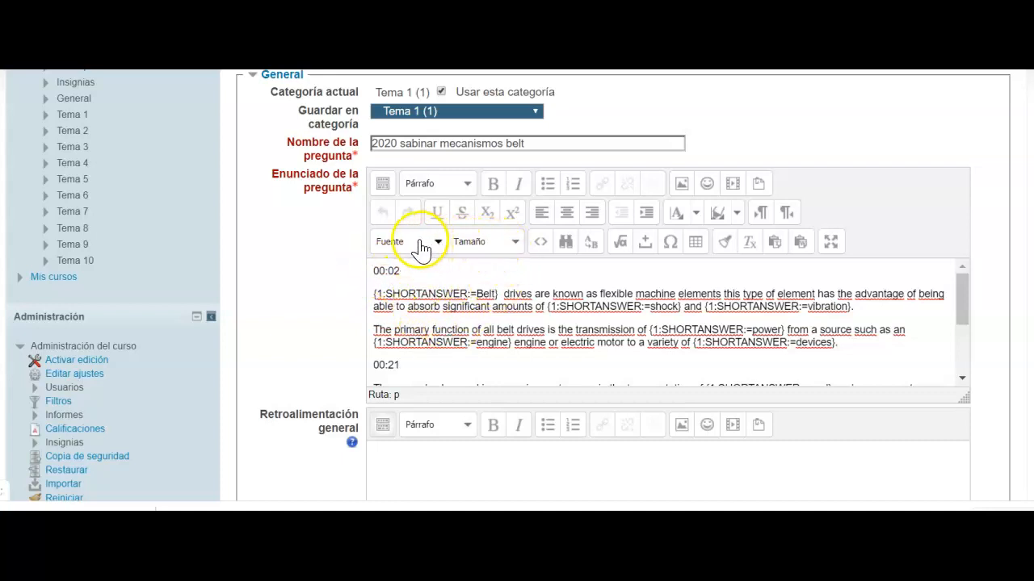
Format the time mark 00:02 in the statement as Encabezado 2 and colour it red.
click(696, 213)
click(696, 214)
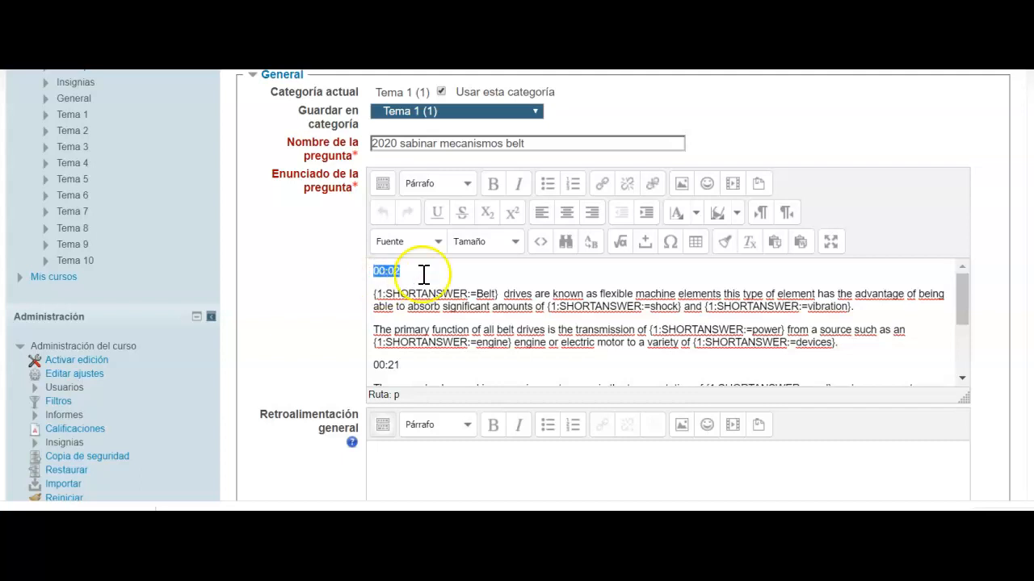
click(467, 185)
click(501, 314)
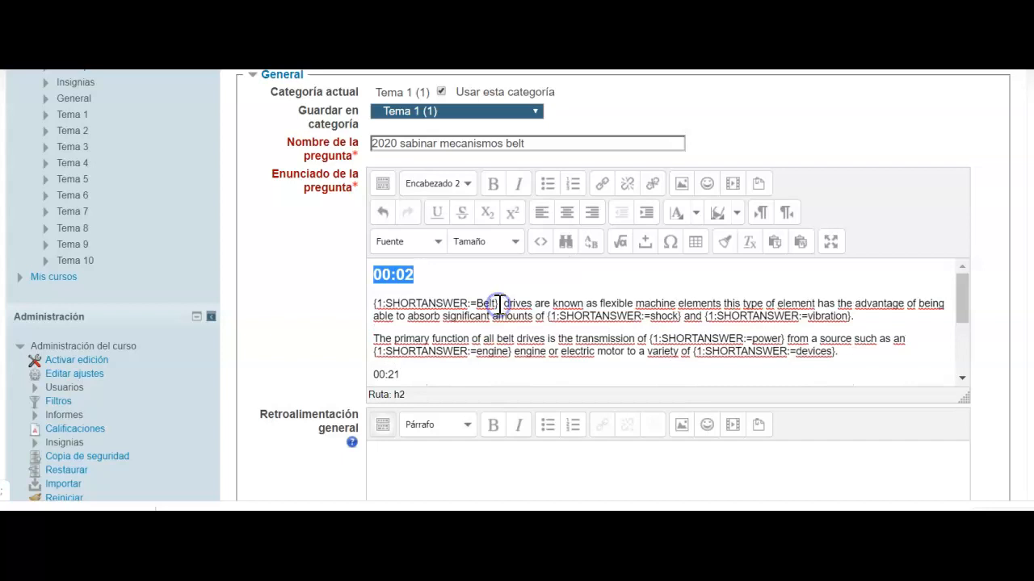
click(696, 212)
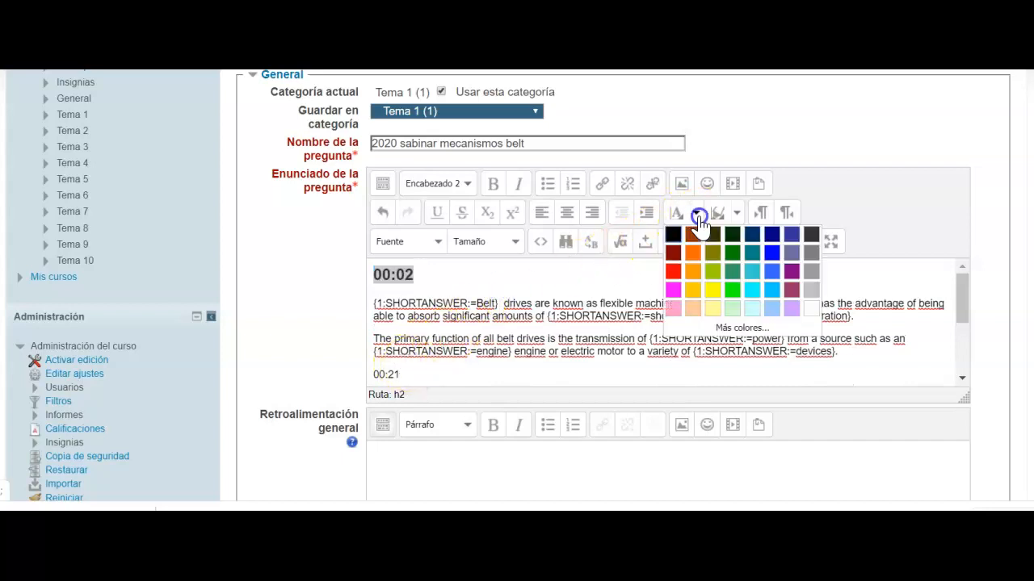
click(677, 280)
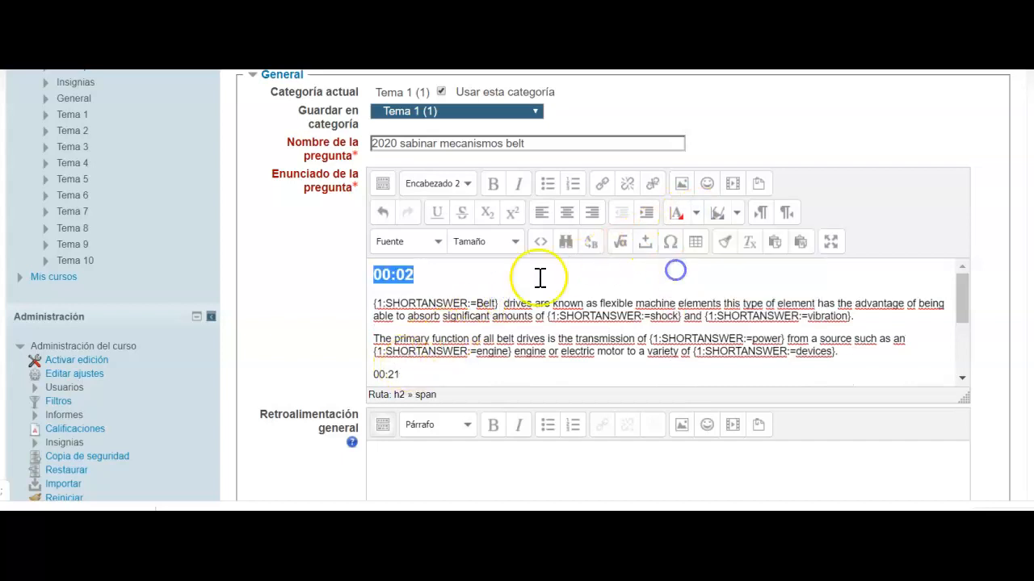
click(436, 297)
Format the time mark 00:21 in the statement as Encabezado 2 with red text.
scroll(438, 299, down, 1)
scroll(439, 299, down, 1)
drag(406, 286, 356, 286)
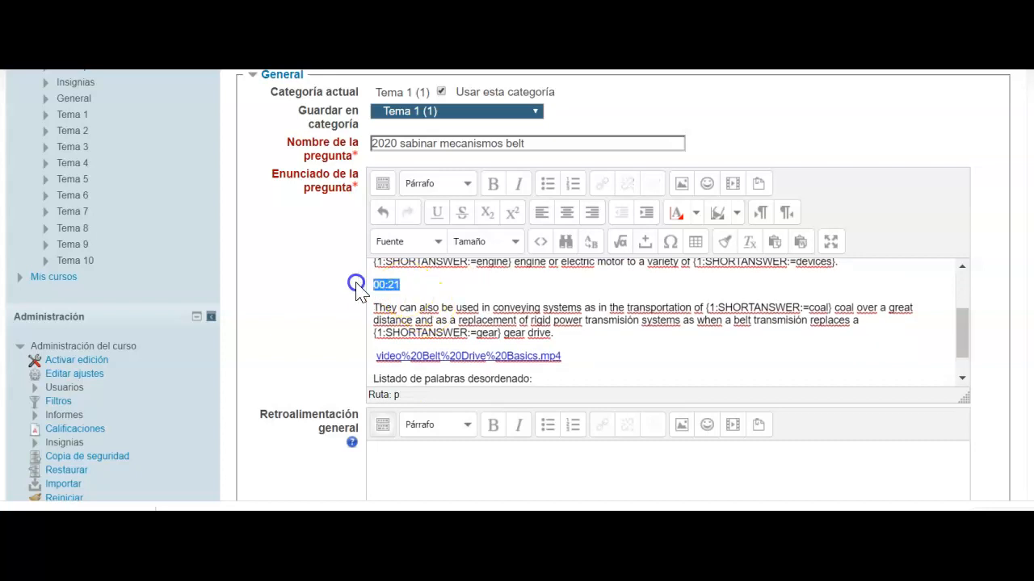
click(469, 186)
click(477, 303)
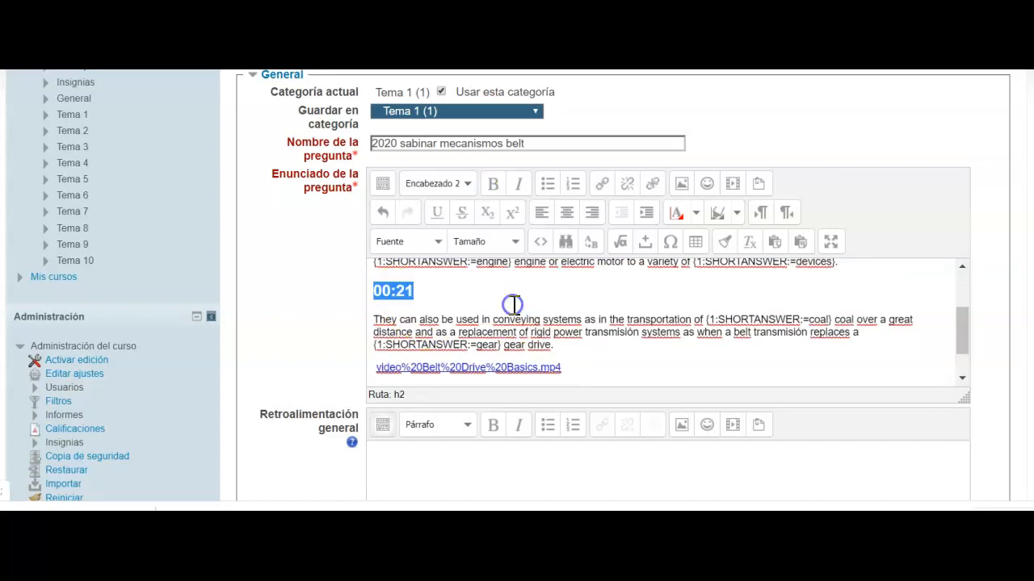
click(695, 213)
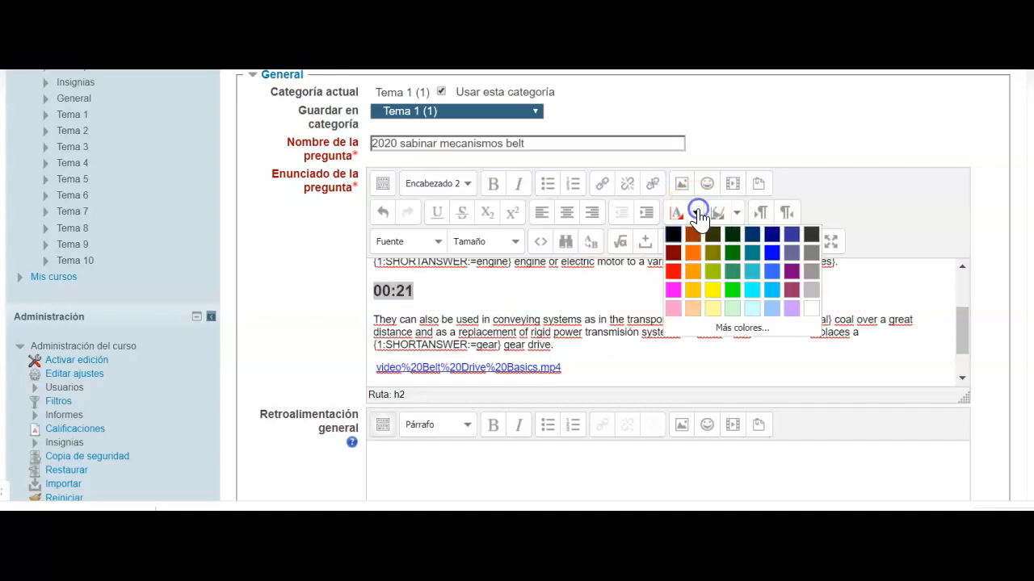
click(675, 274)
Format the line Listado de palabras desordenado: as Encabezado 2 and colour it red.
scroll(586, 300, down, 2)
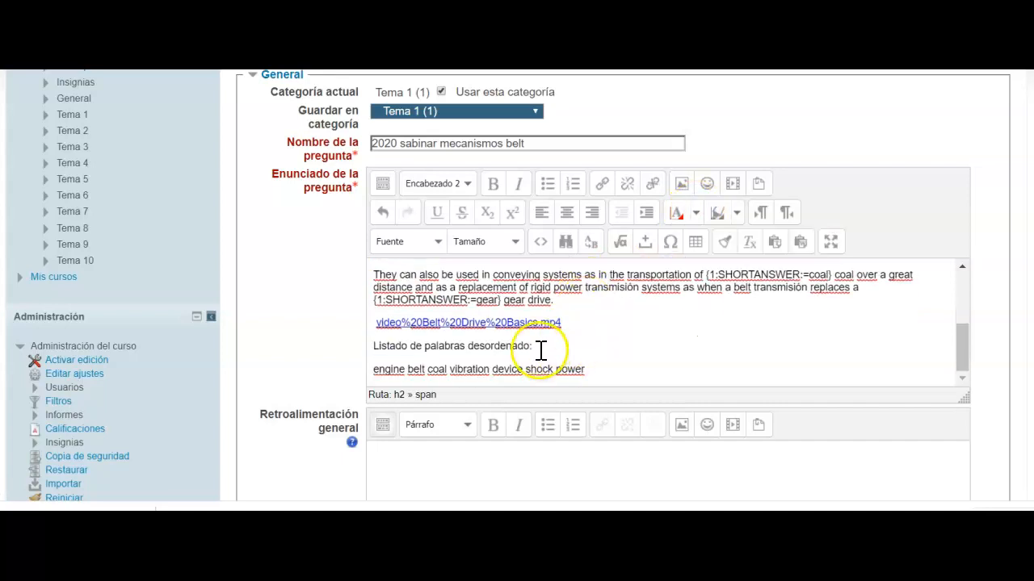
drag(545, 346, 398, 339)
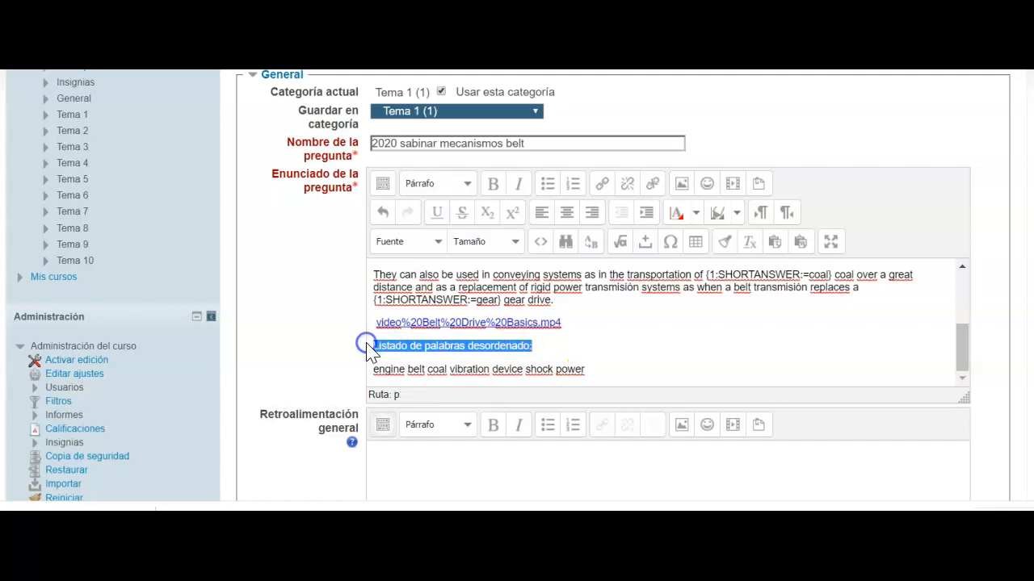
click(467, 183)
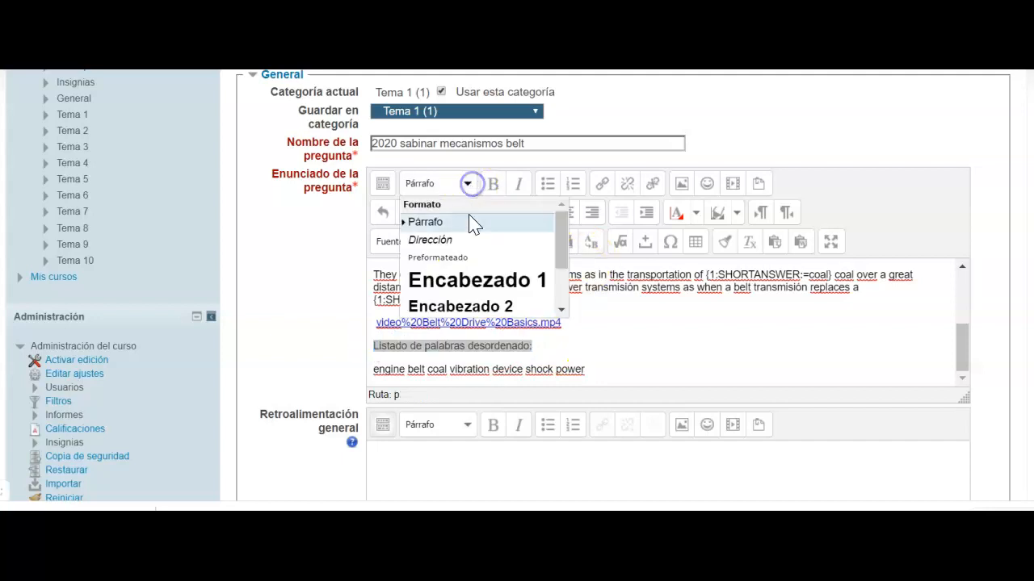
click(476, 307)
click(696, 212)
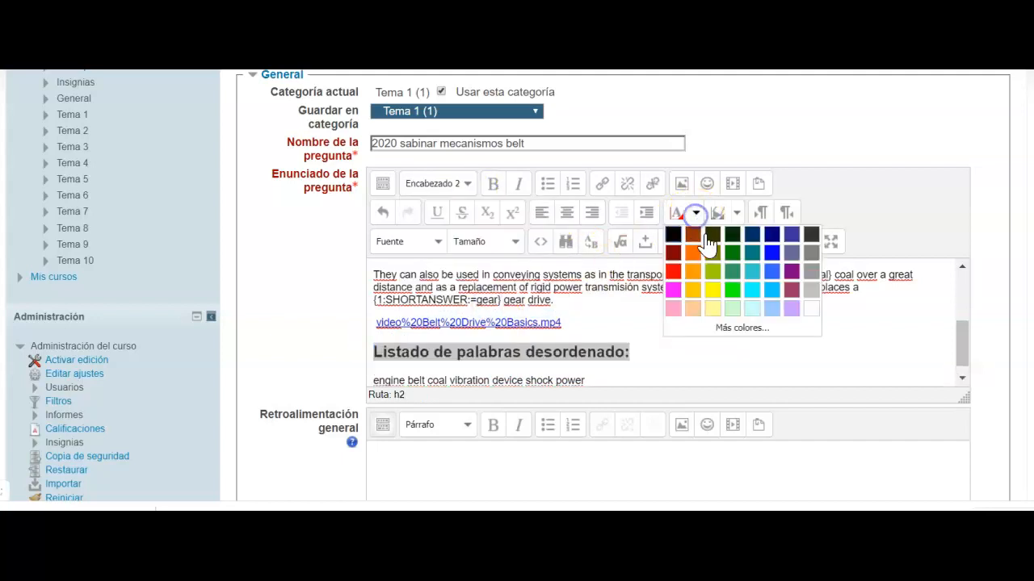
click(673, 271)
click(658, 336)
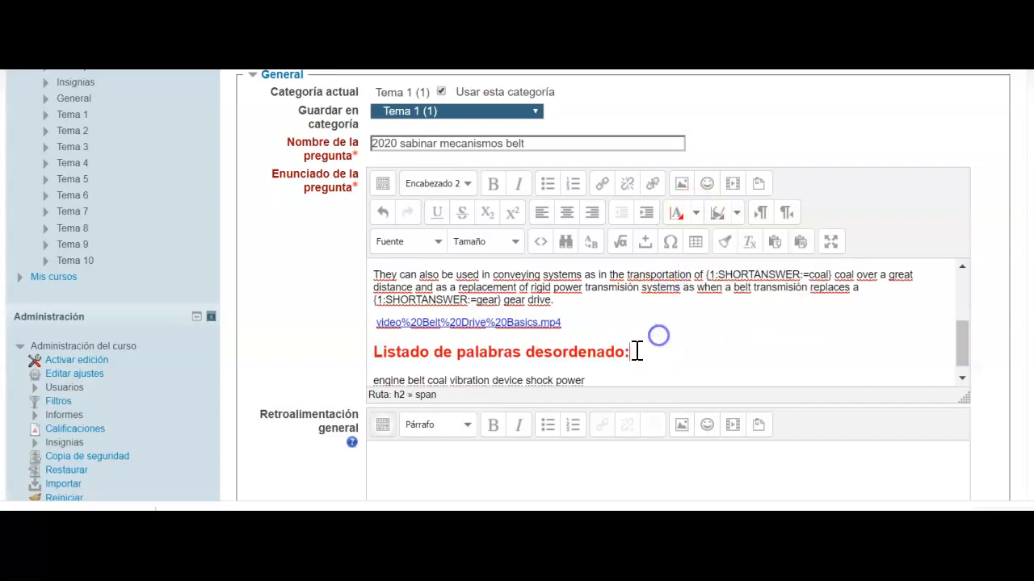
Format the word list "engine belt coal vibration device shock power" as Encabezado 1.
click(586, 365)
drag(594, 365, 375, 369)
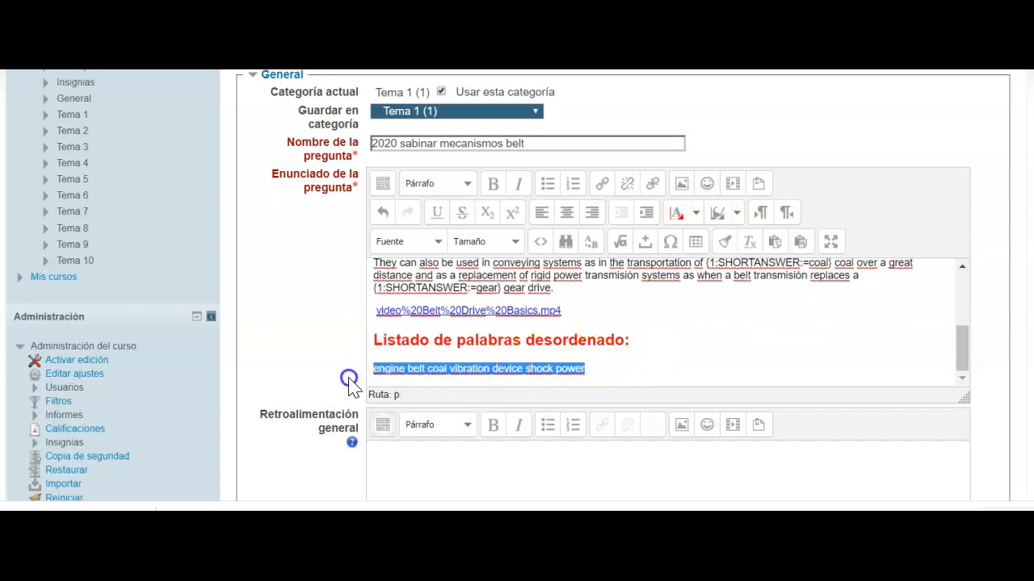
click(467, 184)
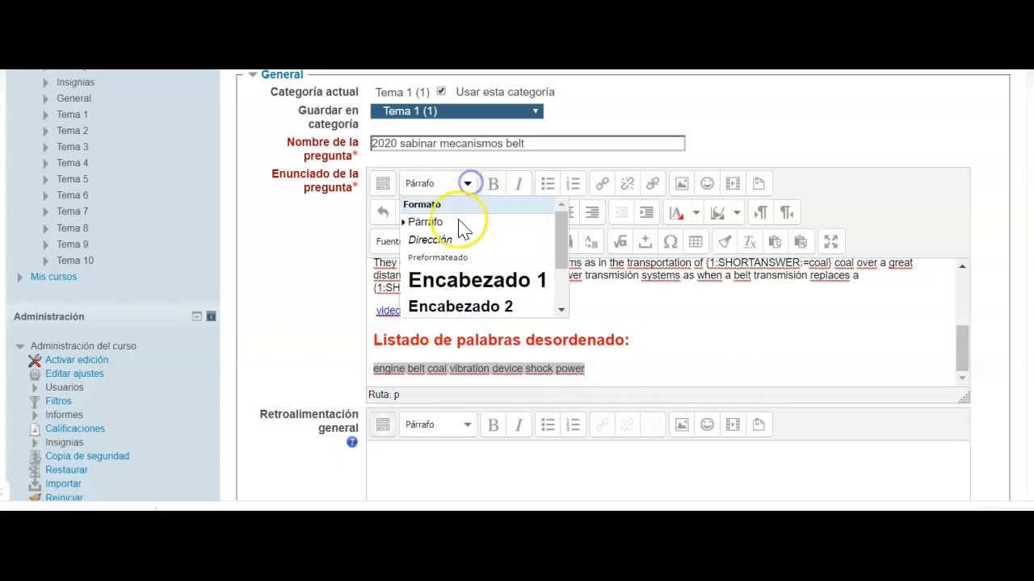
click(498, 278)
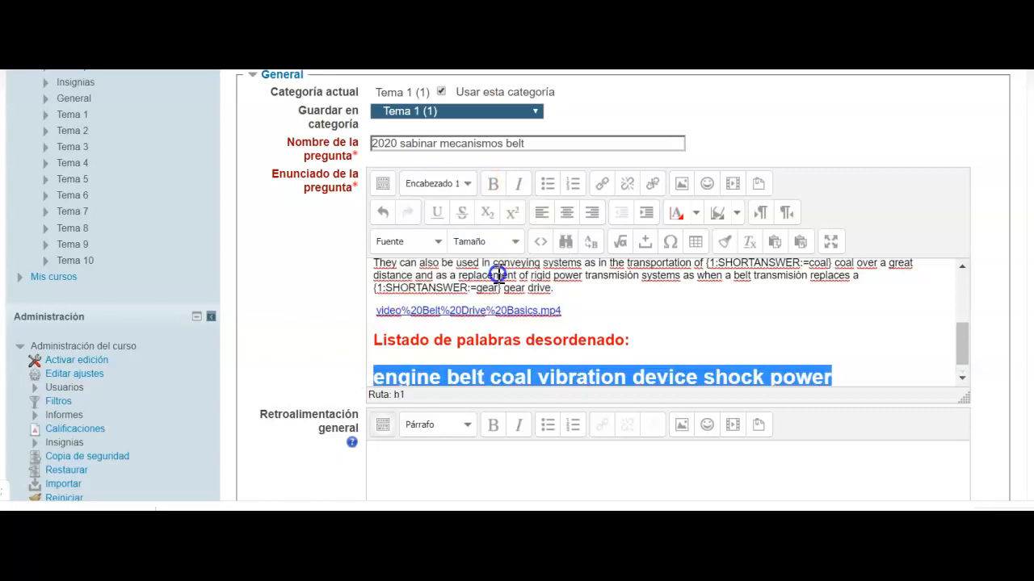
Colour the word list "engine belt coal vibration device shock power" blue and save the question.
click(695, 215)
click(772, 234)
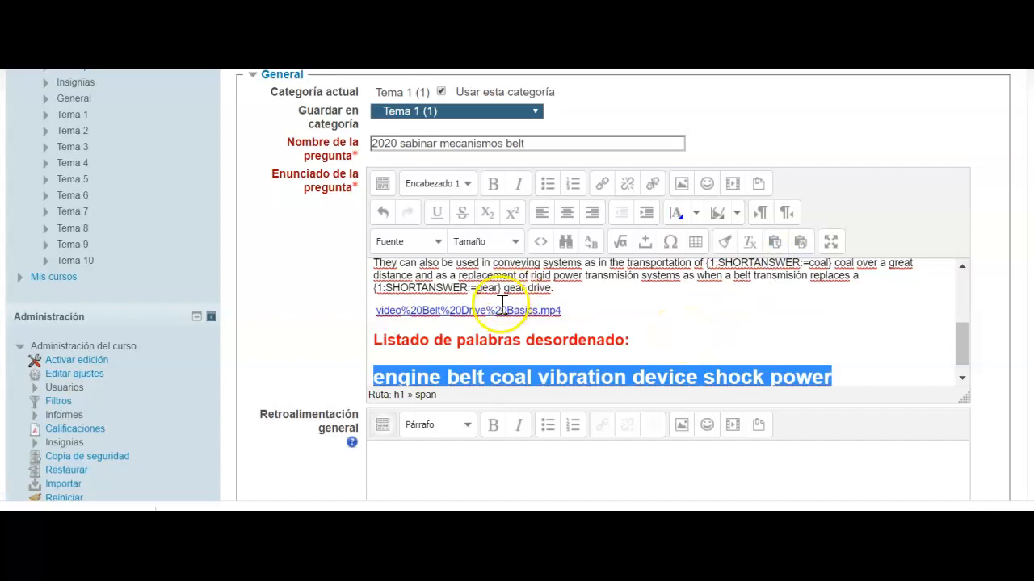
scroll(348, 306, down, 5)
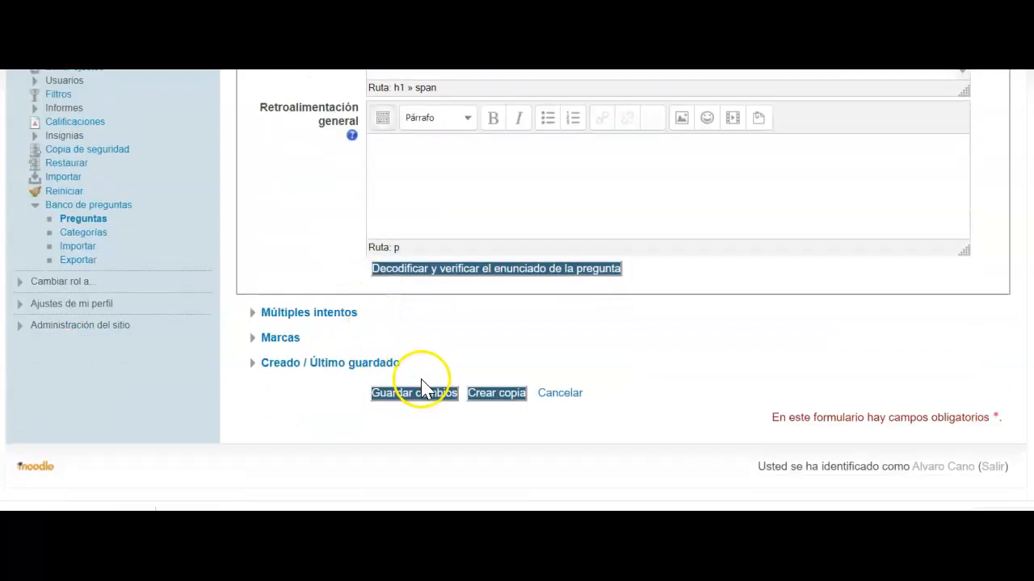
click(433, 395)
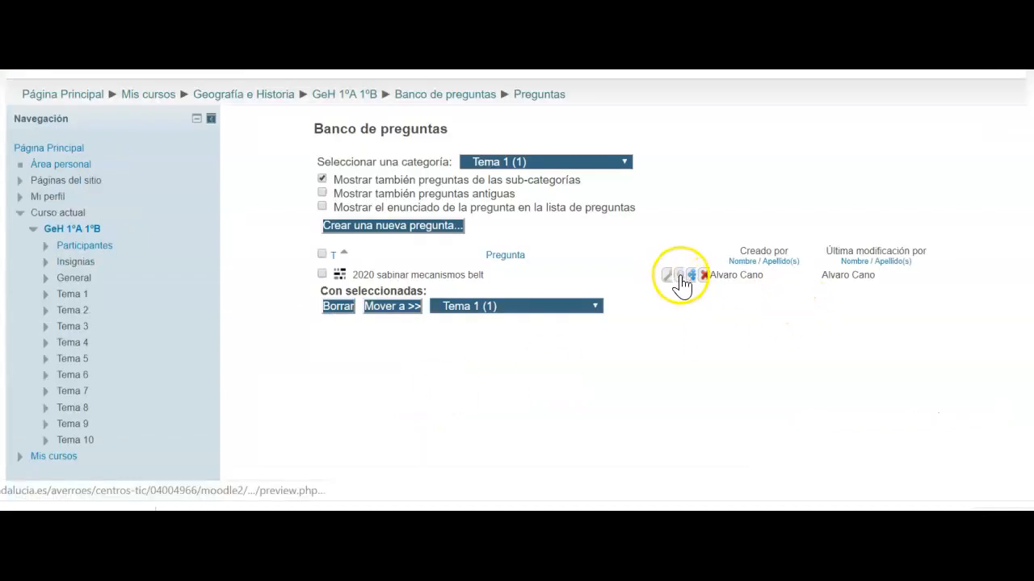
Preview the question 2020 sabinar mecanismos belt and check its time marks, gaps, video and word list.
click(680, 276)
click(640, 376)
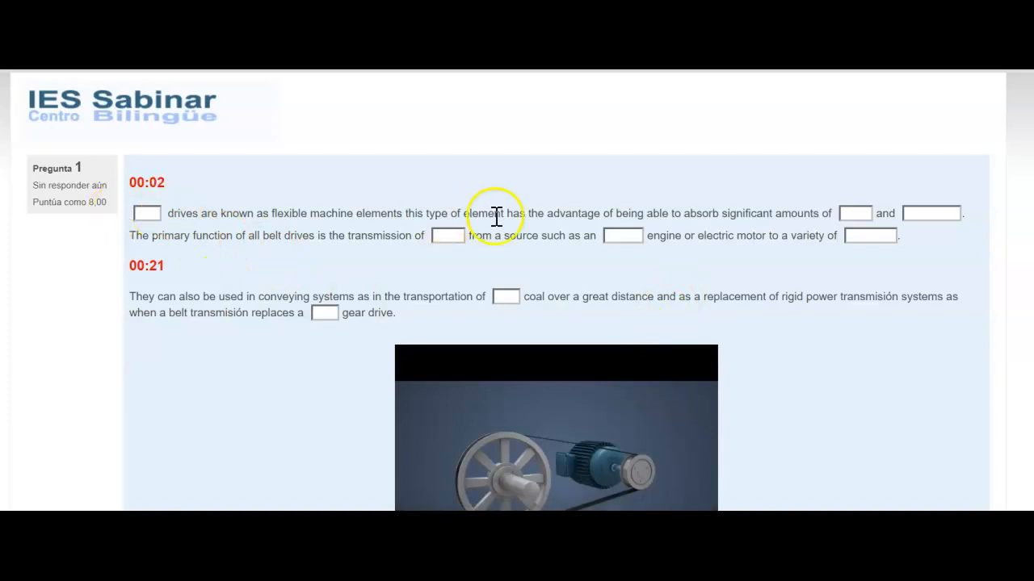
scroll(496, 217, down, 2)
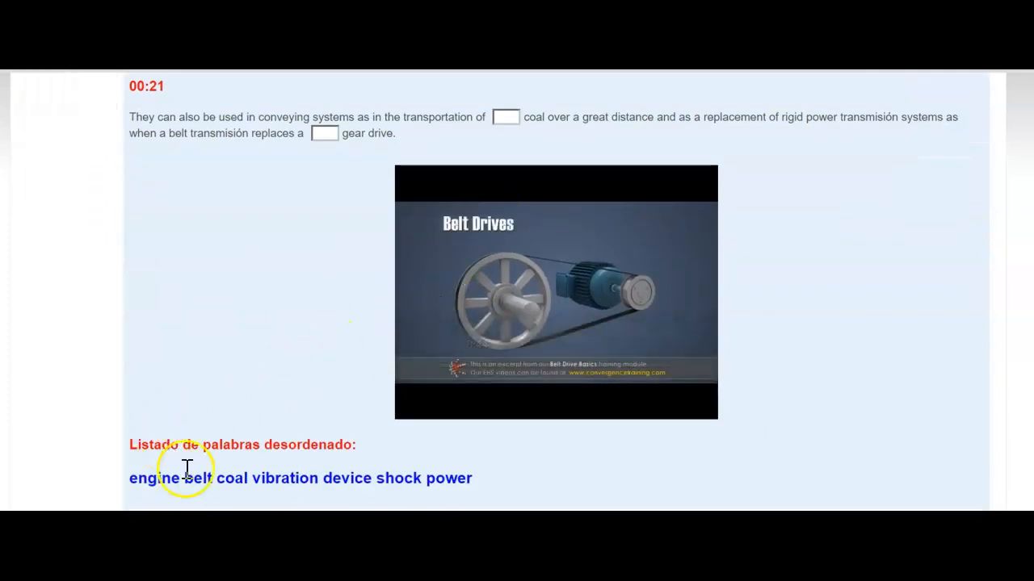
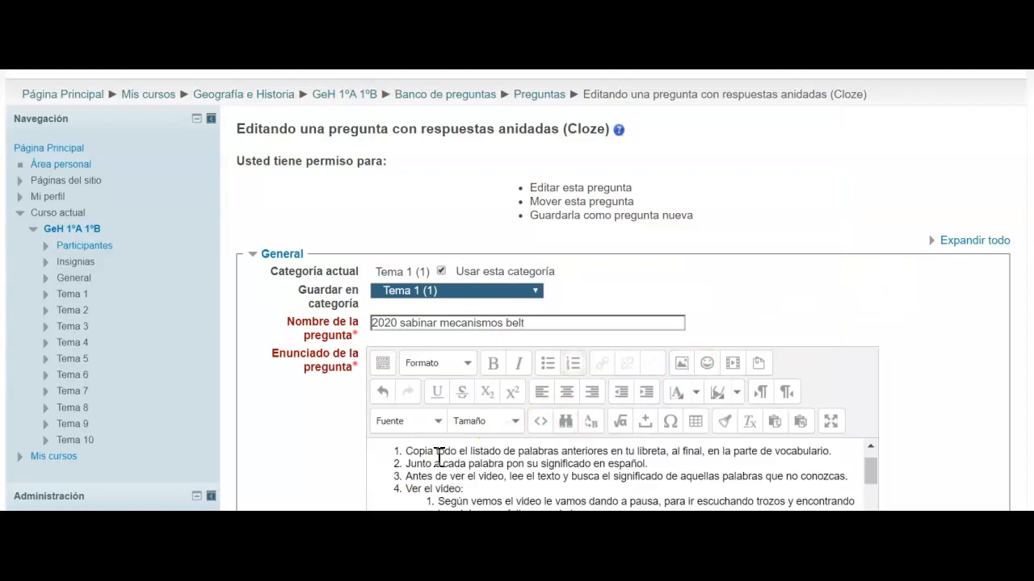
Format the instructions from "¿Qué hay que hacer en esta actividad?" through its numbered list as Encabezado 2 and save the question.
scroll(508, 471, down, 10)
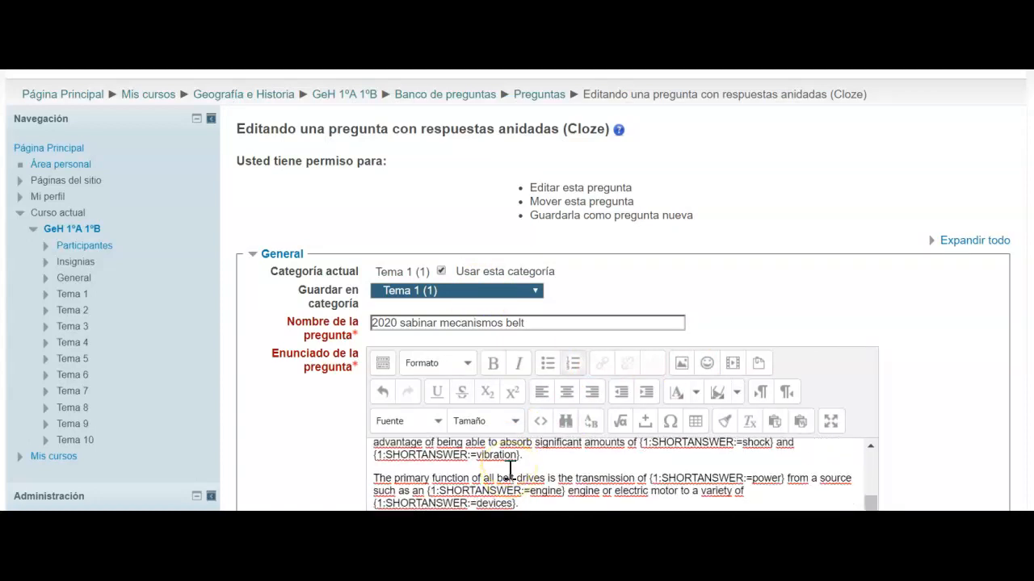
scroll(510, 472, up, 4)
click(742, 461)
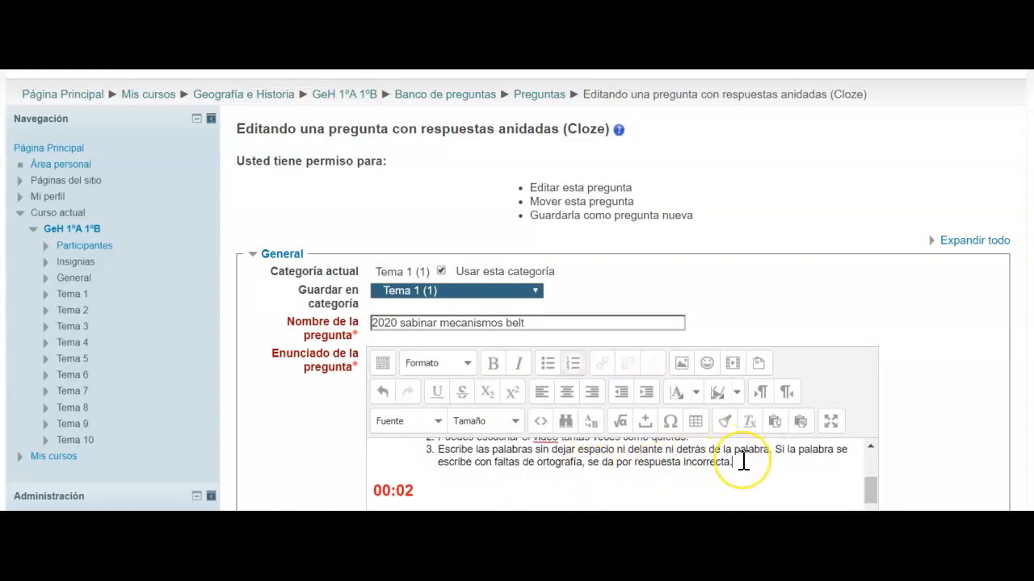
drag(743, 461, 347, 436)
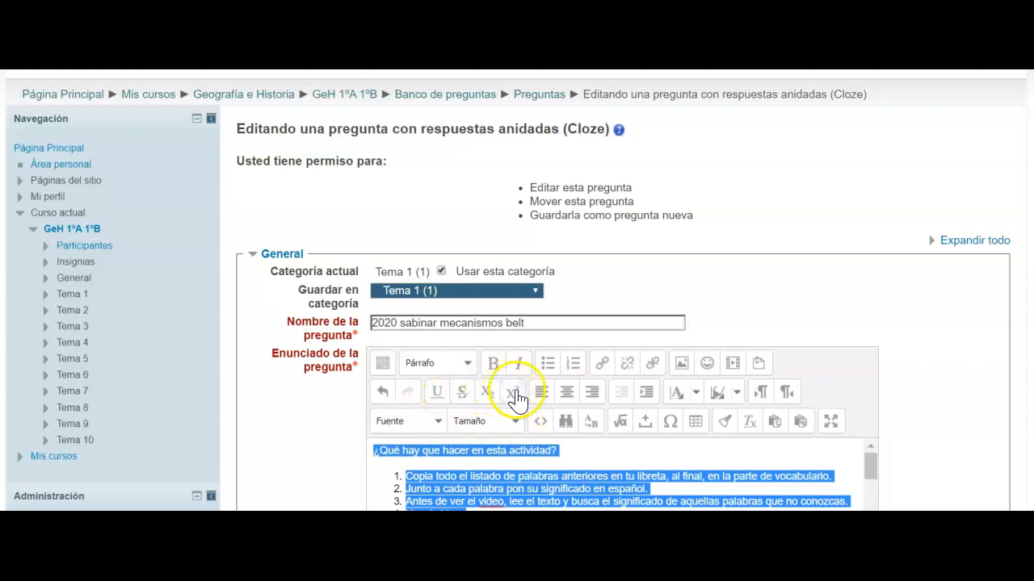
click(467, 363)
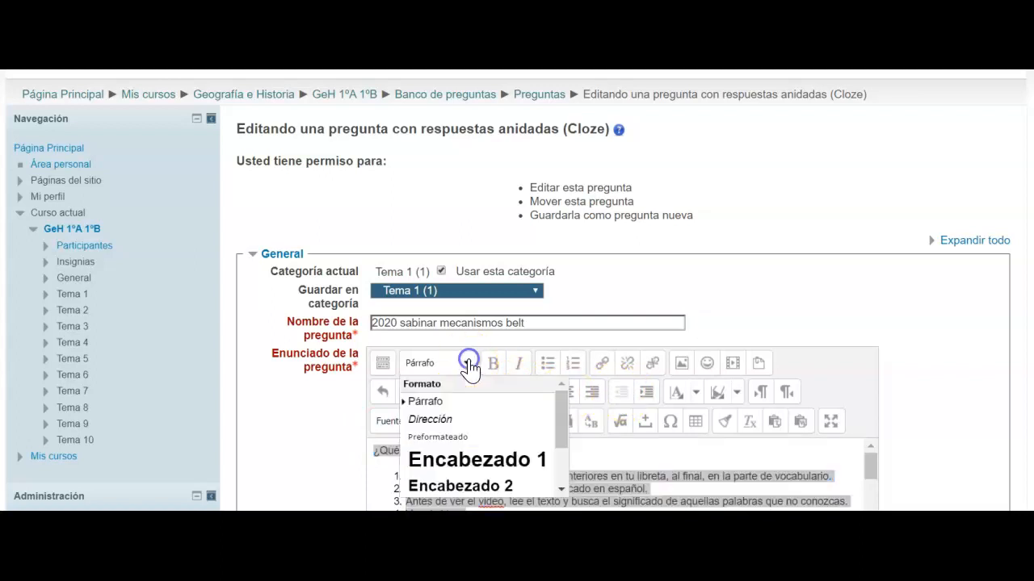
click(485, 488)
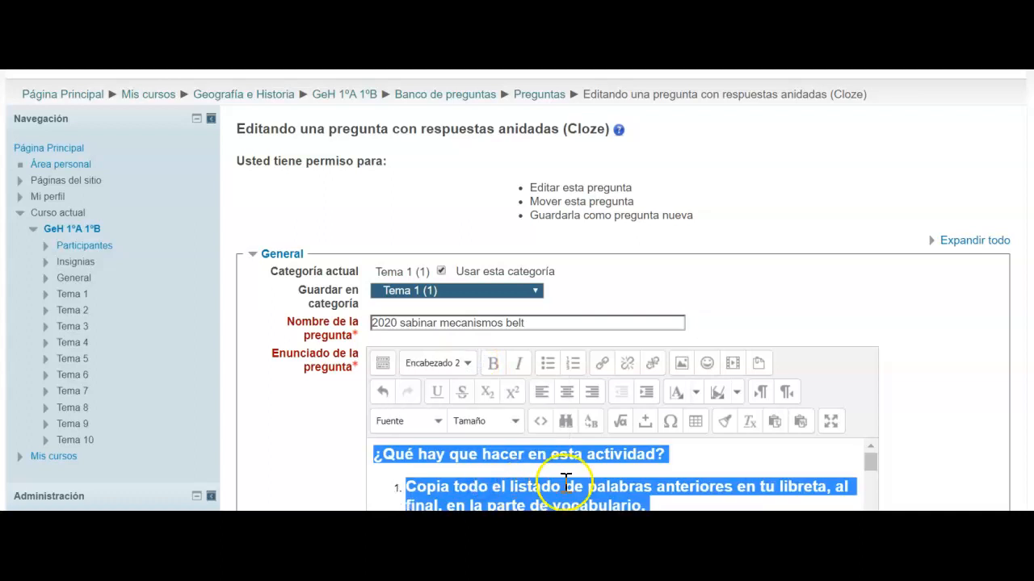
scroll(658, 369, down, 10)
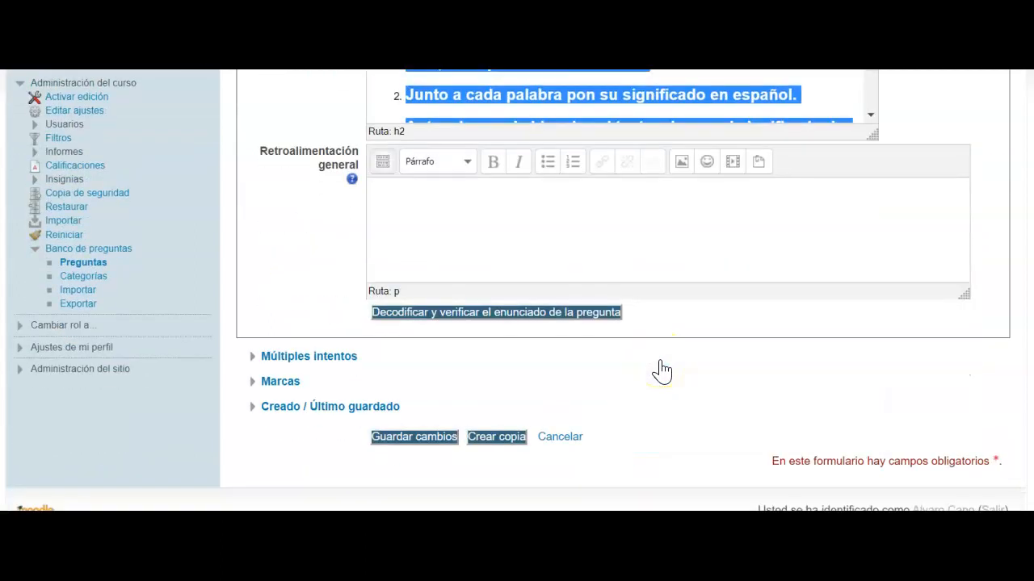
click(428, 441)
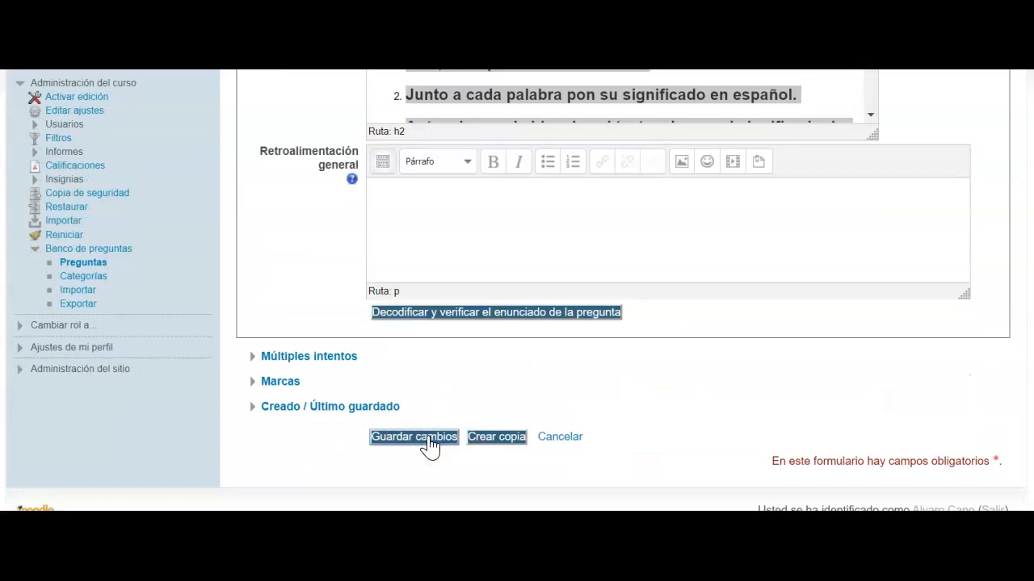
Preview the saved question, pause its video and review the instructions, gaps and word list.
click(681, 279)
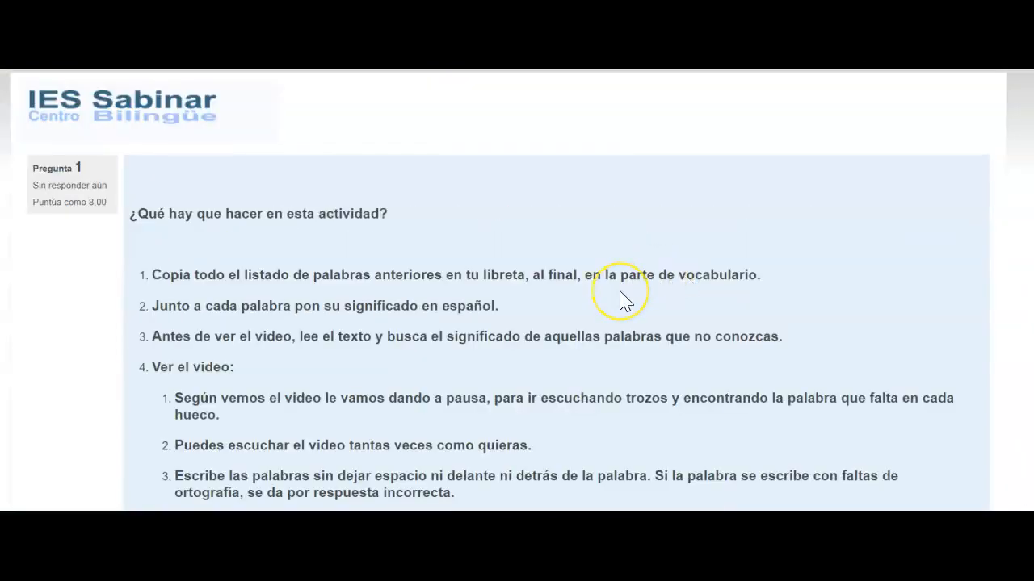
scroll(622, 300, down, 1)
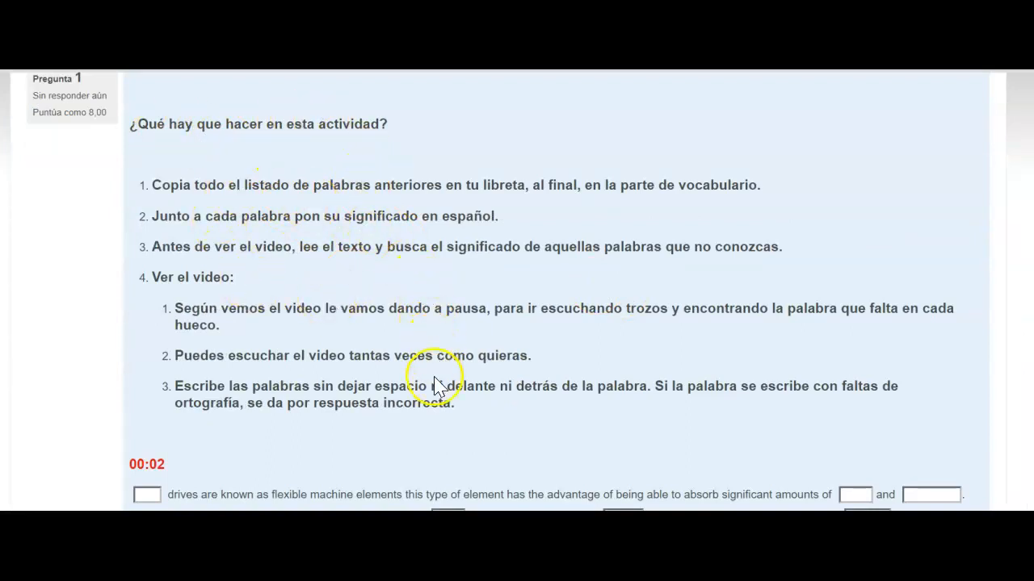
scroll(463, 422, down, 4)
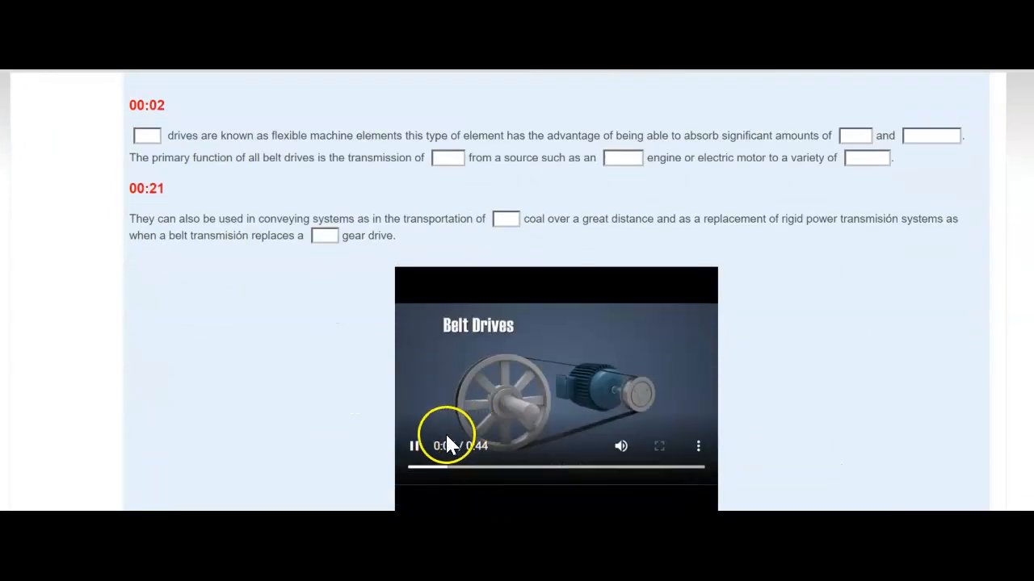
click(415, 446)
scroll(620, 214, up, 1)
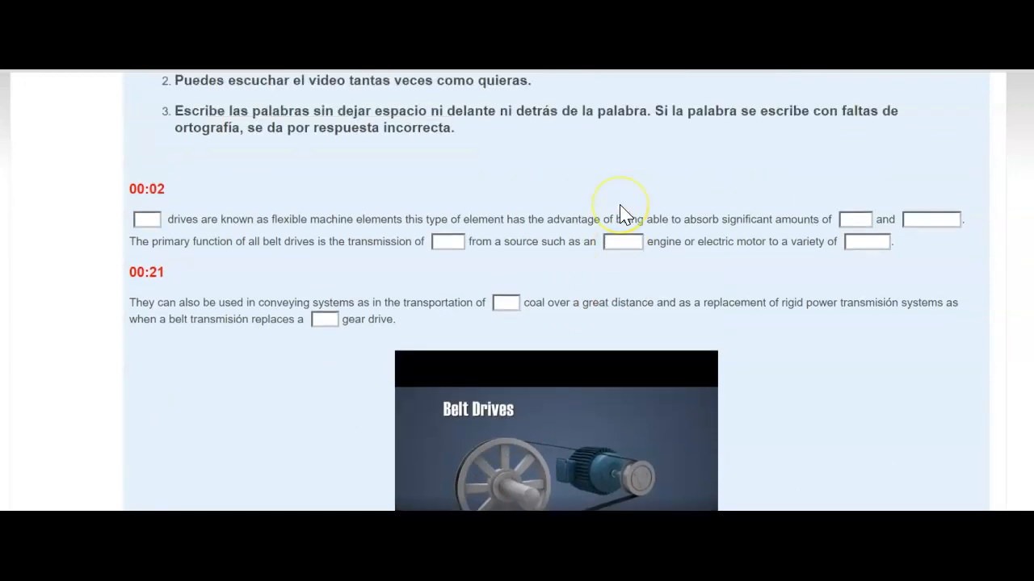
scroll(620, 213, up, 1)
scroll(357, 277, down, 2)
scroll(517, 369, down, 2)
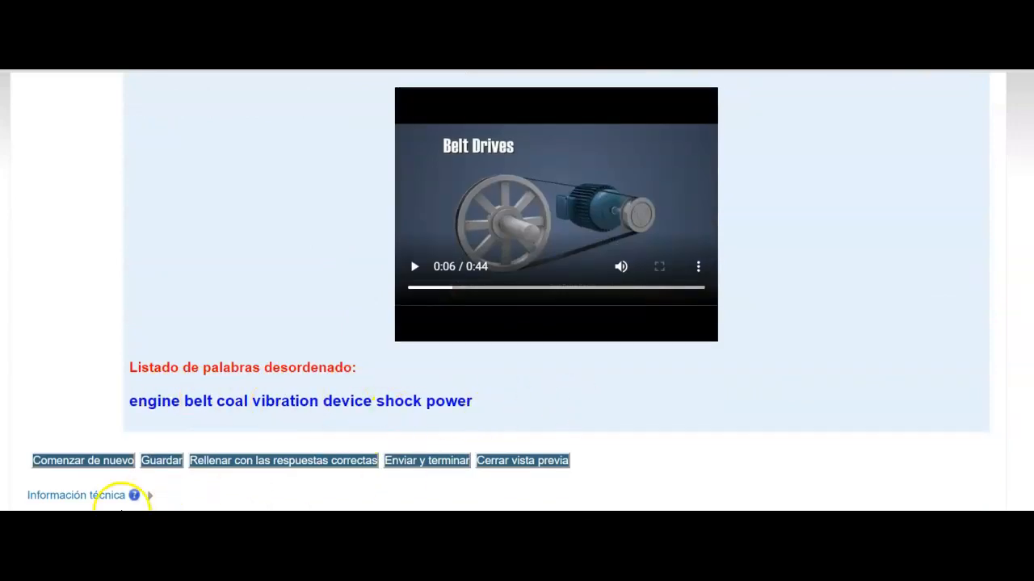
Switch to the browser window with the 3ºESOTEC question bank and show the category 2019 - 2020 sabinar videos.
key(alt+Tab)
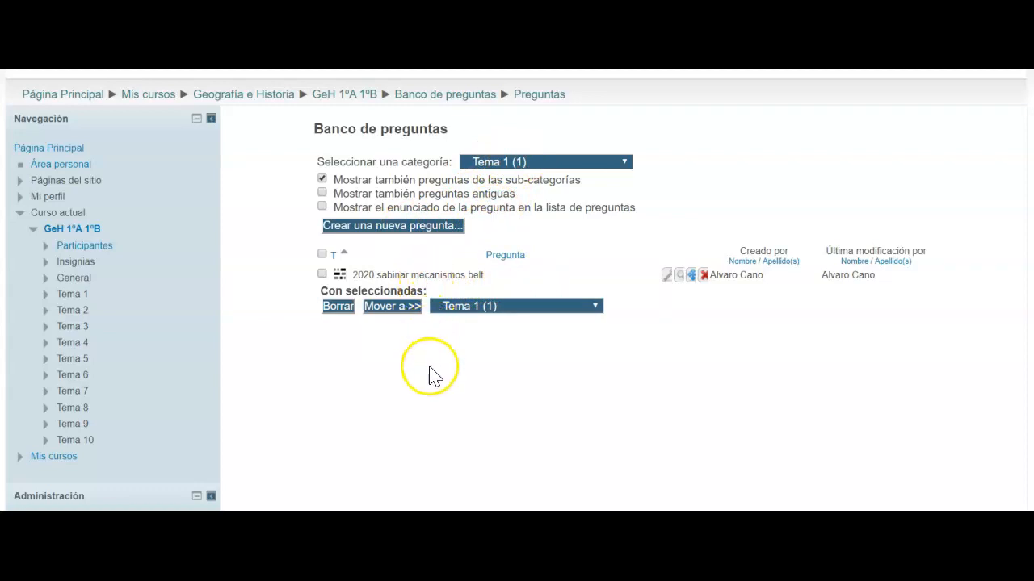
mouse_move(515, 566)
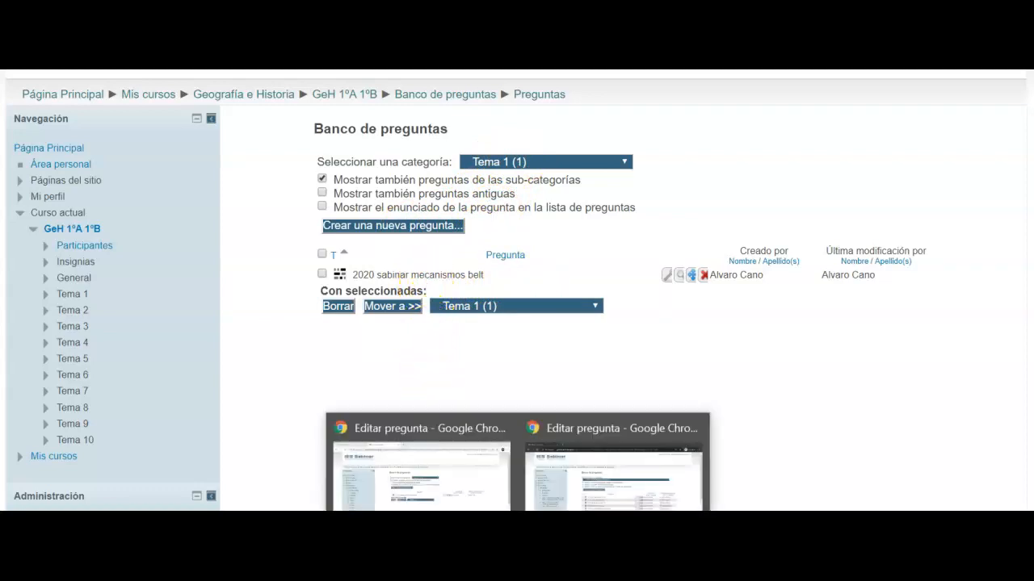
mouse_move(613, 527)
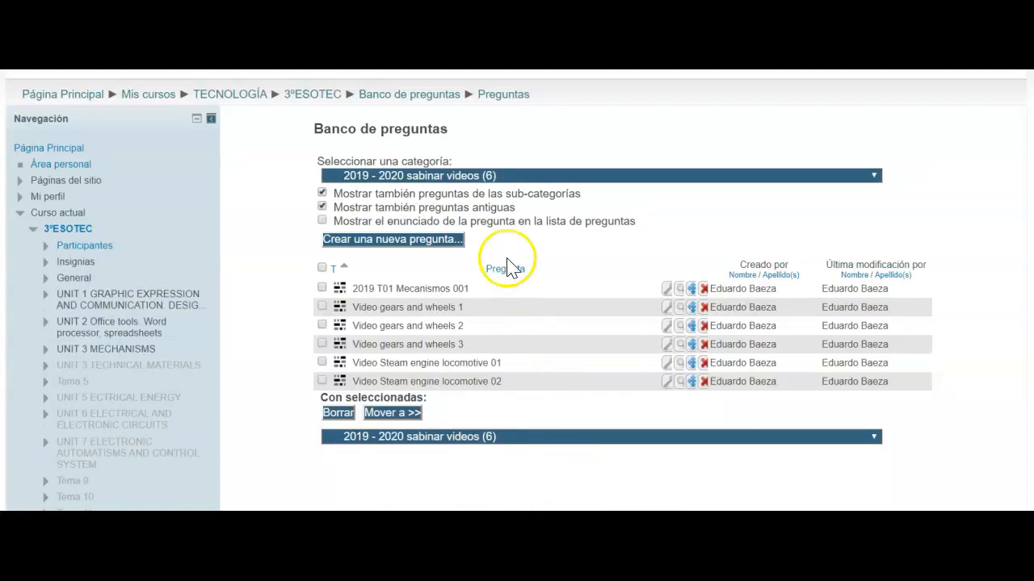
click(497, 174)
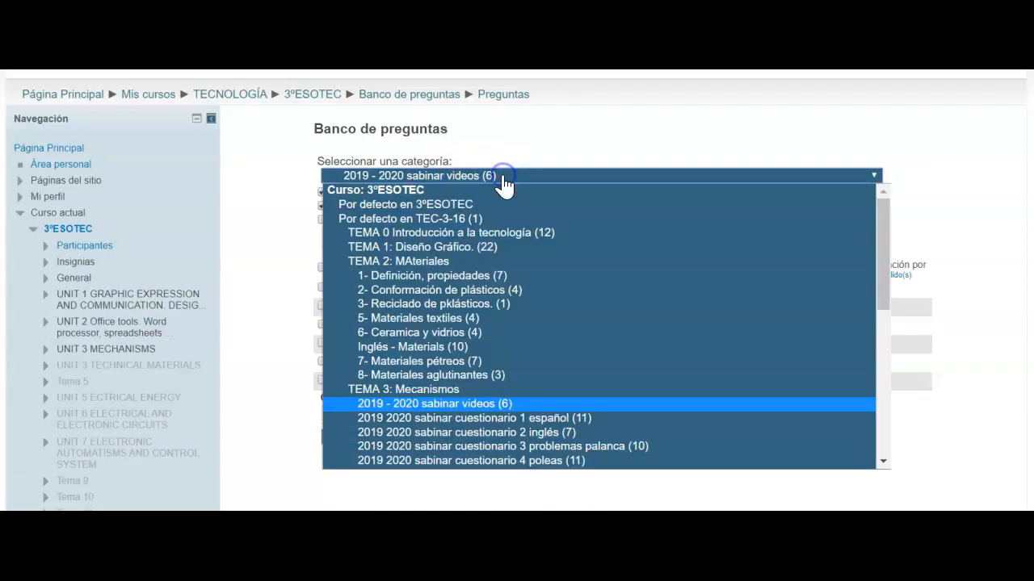
click(502, 404)
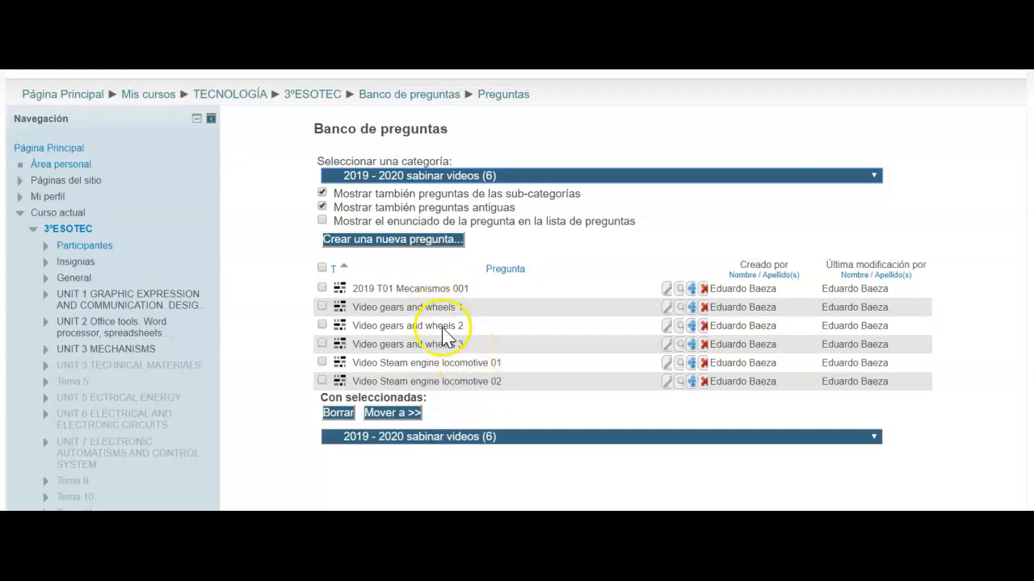
Show the questions in 2019 2020 sabinar cuestionario 1 español and look through the other categories under TEMA 3: Mecanismos.
click(514, 175)
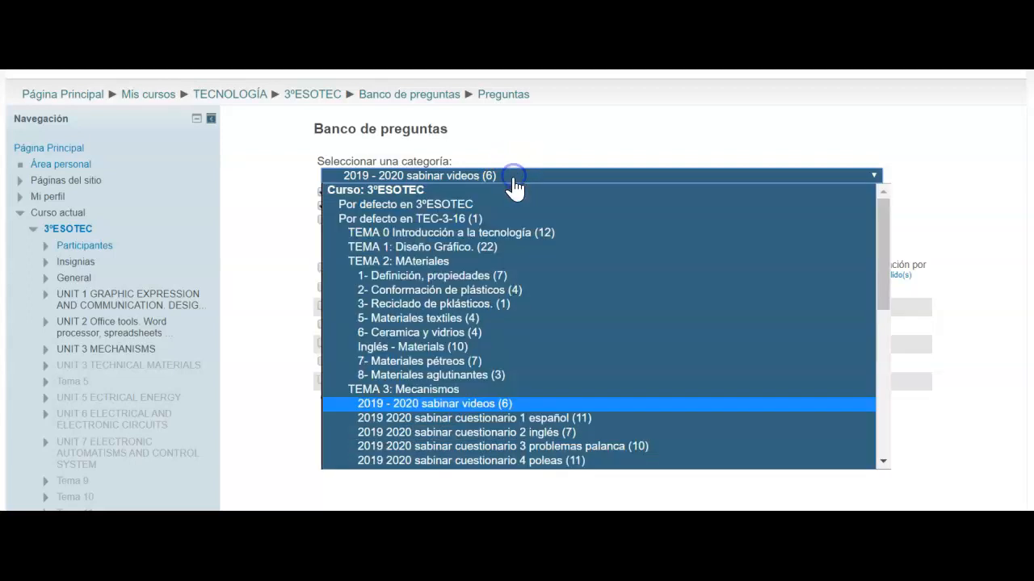
click(572, 418)
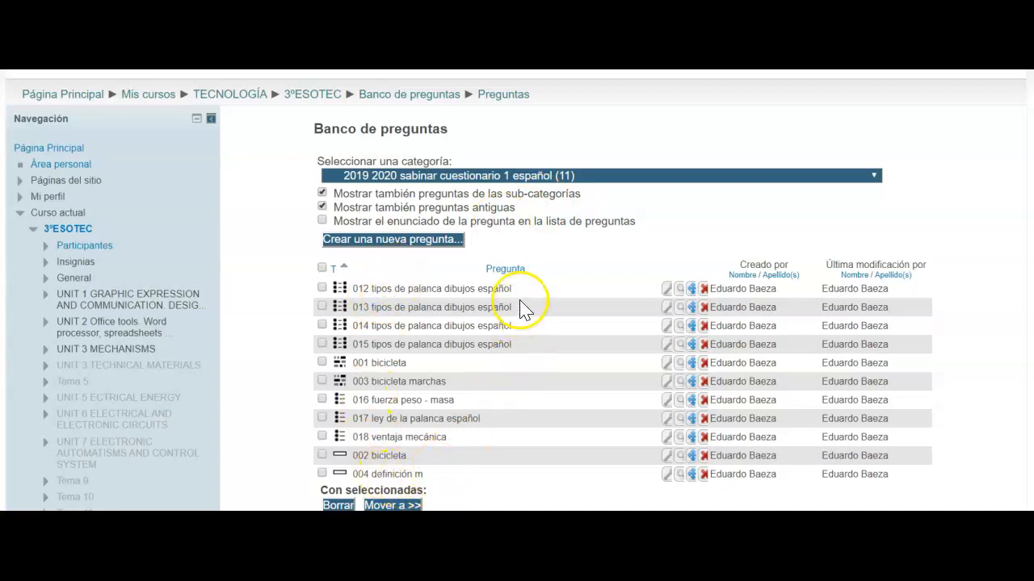
click(552, 176)
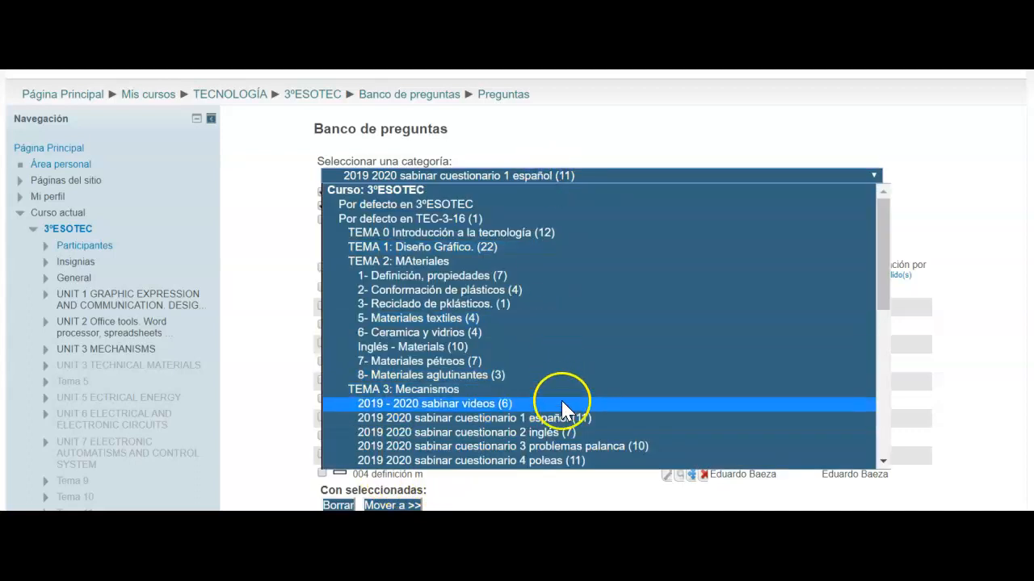
scroll(565, 403, down, 3)
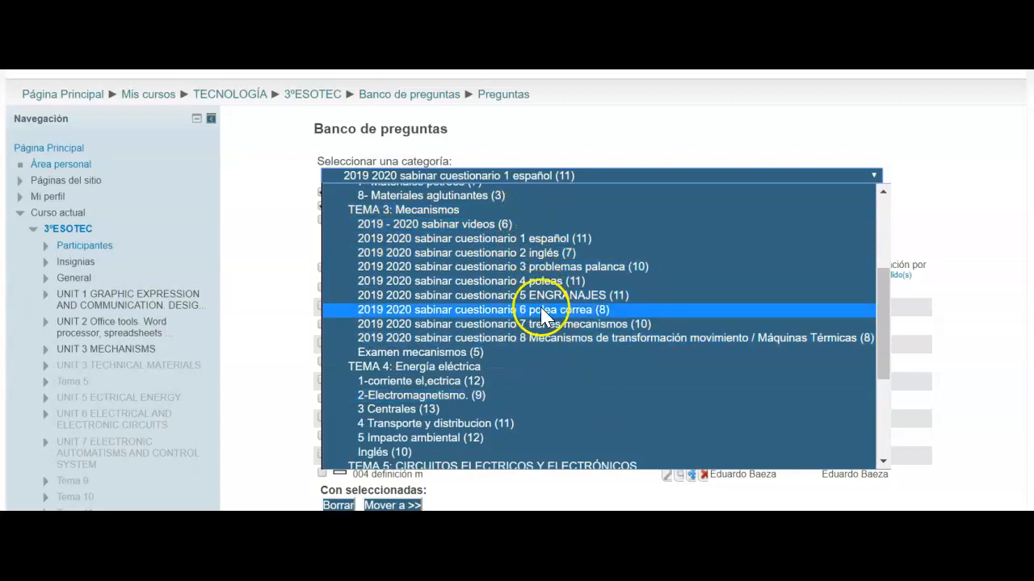
click(273, 281)
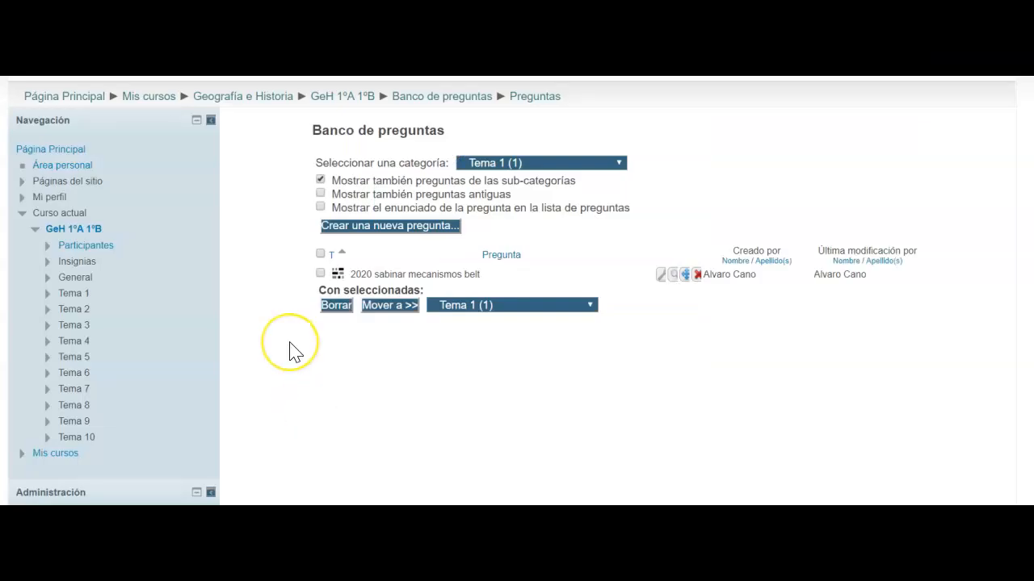
Open the grades of the GeH 1ºA 1ºB course and show the Vista completa of categories and items.
scroll(292, 352, down, 5)
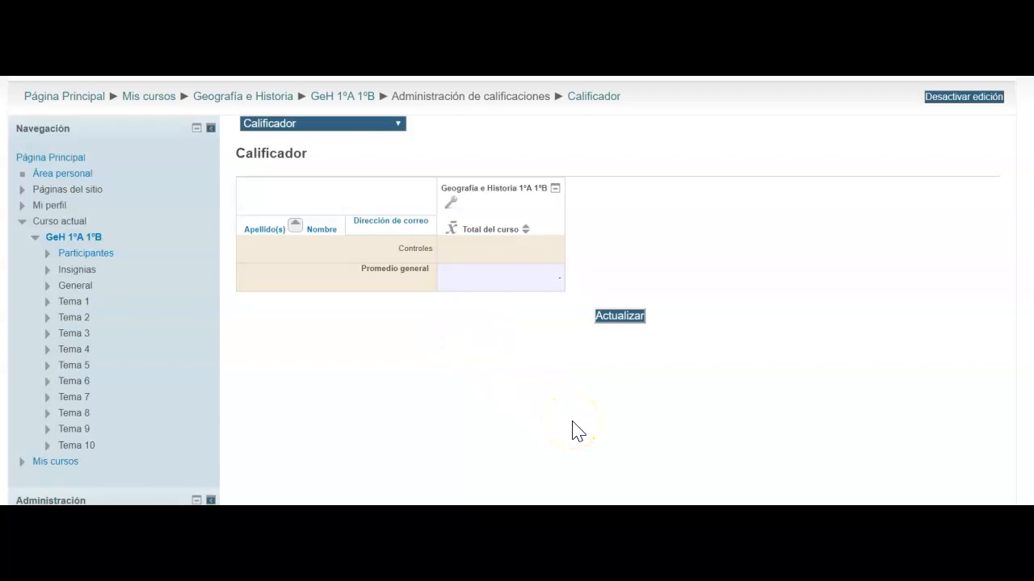
click(397, 124)
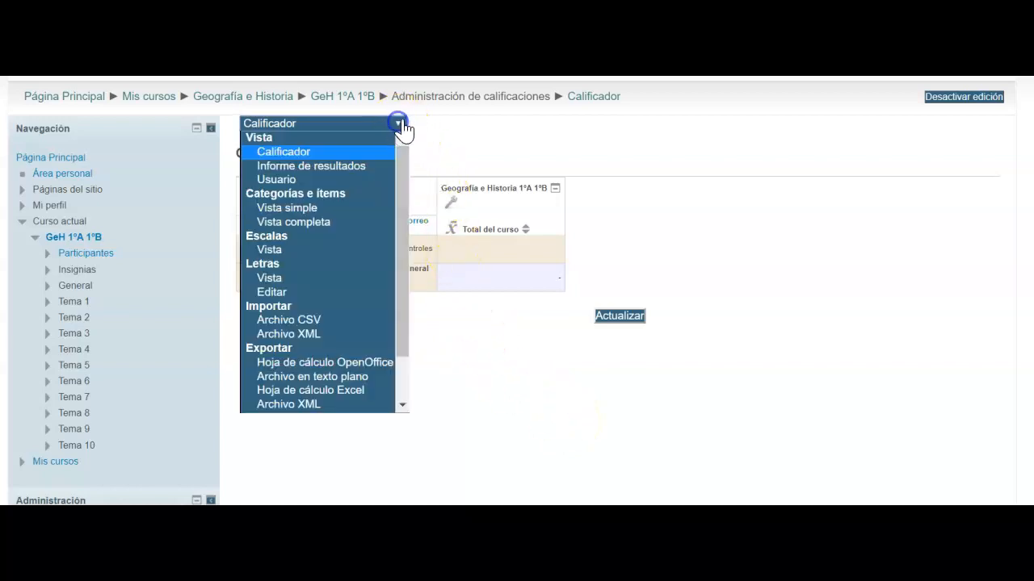
click(353, 221)
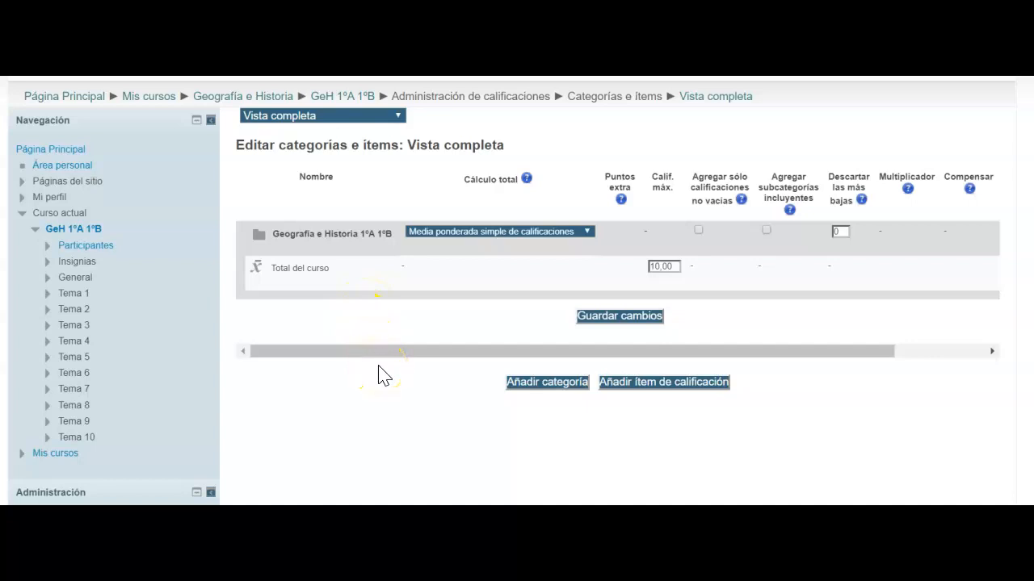
Start adding a grade category and reveal the additional settings for both Categoría de calificación and Total categoría.
click(553, 394)
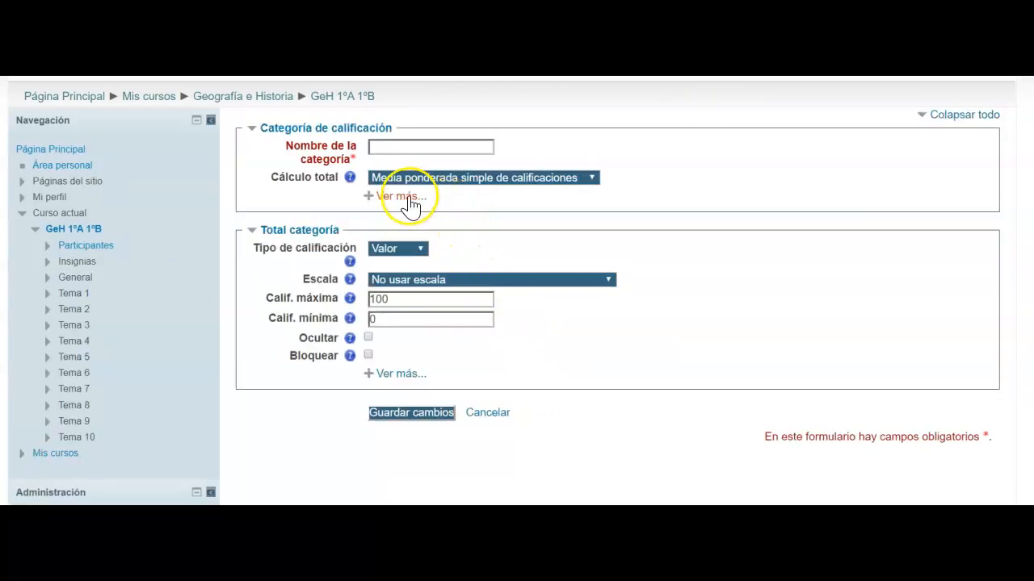
click(407, 197)
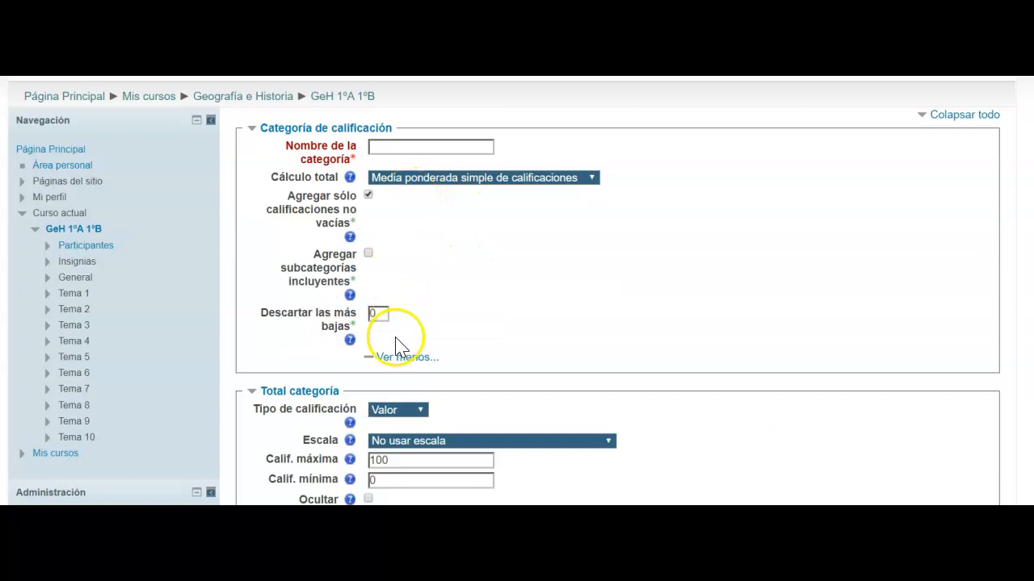
scroll(404, 360, down, 2)
click(399, 361)
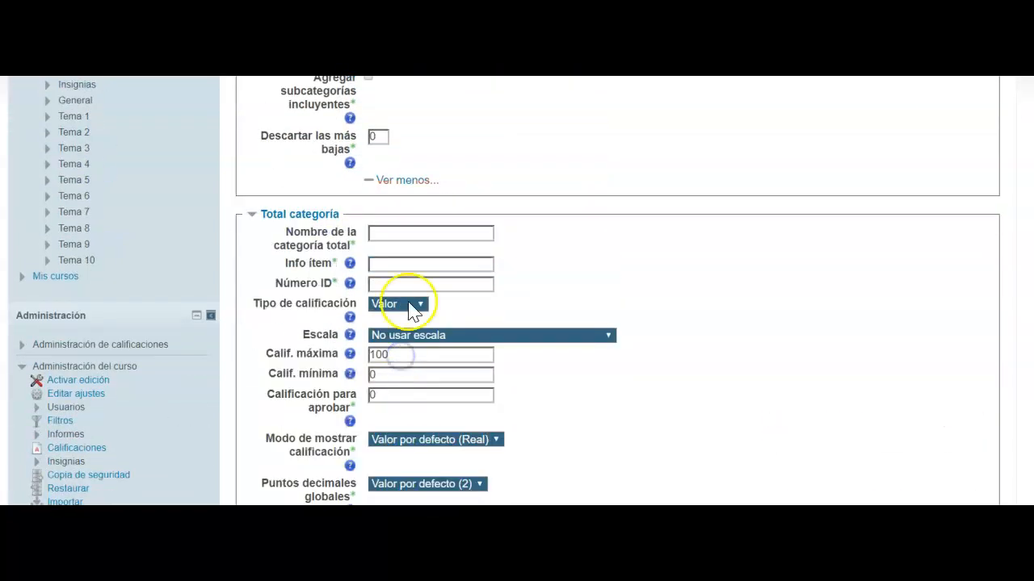
scroll(448, 476, down, 3)
scroll(512, 358, up, 5)
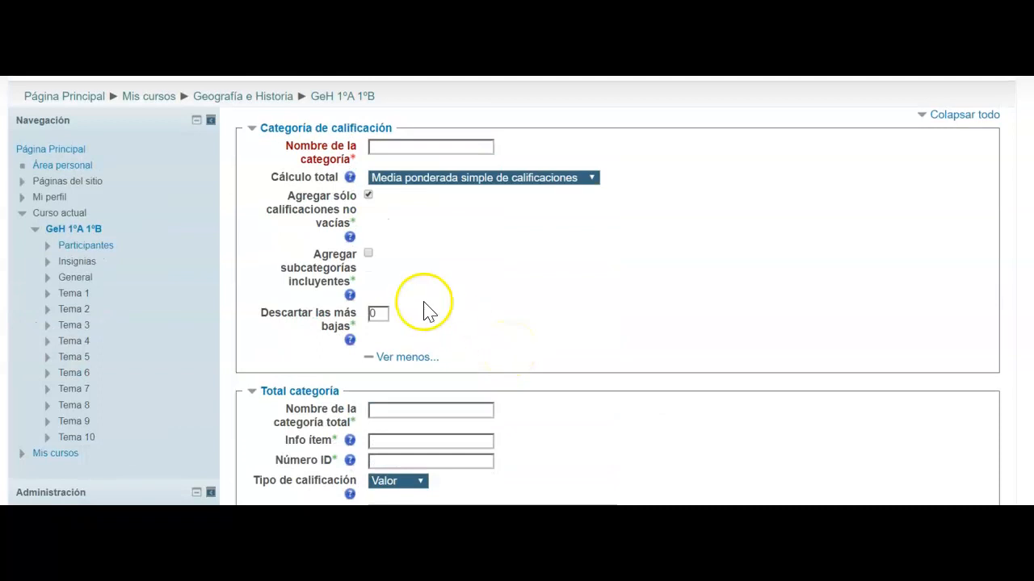
Name the new grade category Evaluación 01 and turn off Agregar sólo calificaciones no vacías.
click(379, 148)
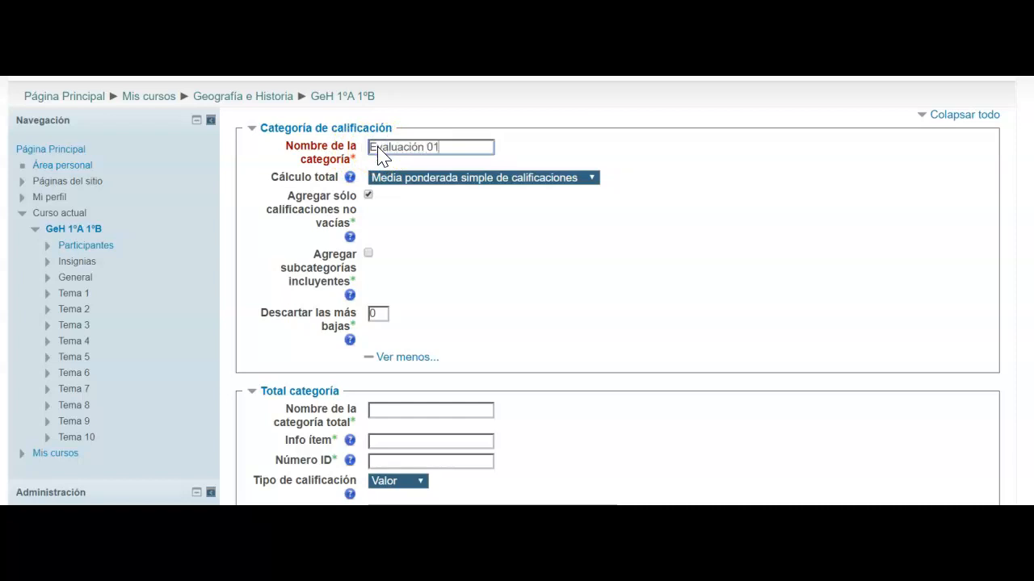
click(311, 180)
click(369, 196)
click(369, 196)
Set the maximum grade of the Evaluación 01 category total to 10 and save the category.
scroll(509, 276, down, 3)
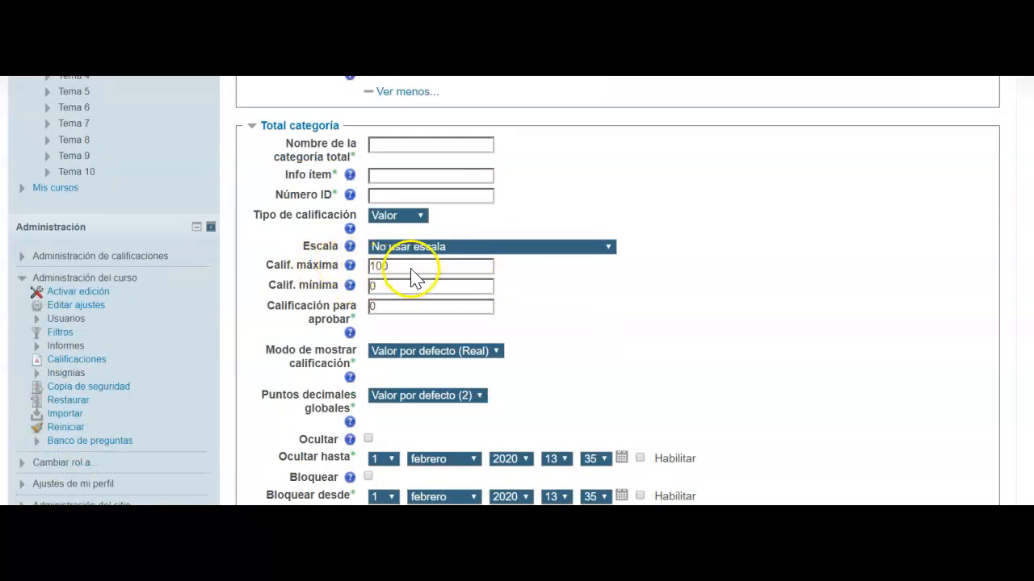
drag(412, 276, 358, 265)
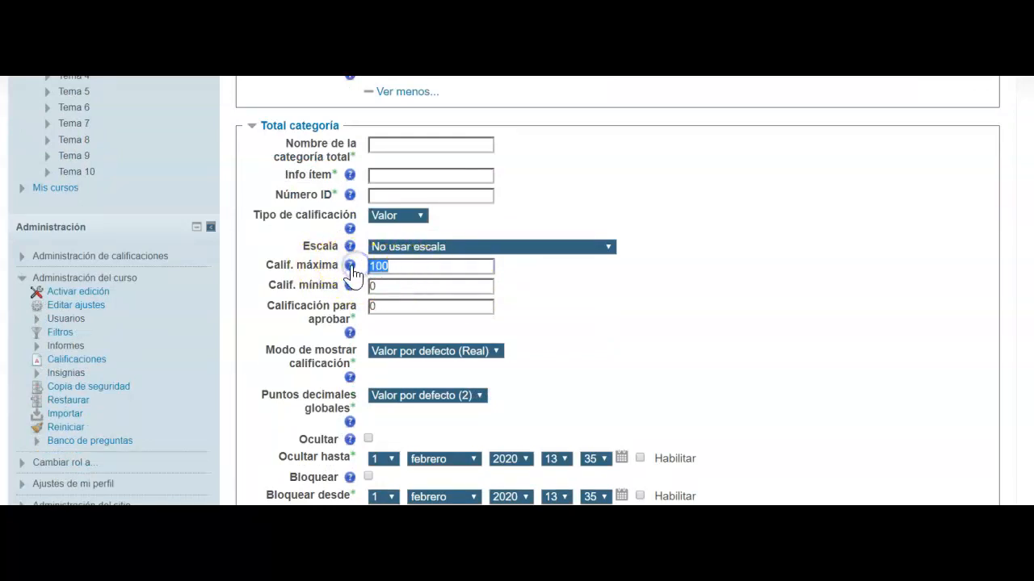
text(1)
scroll(630, 316, down, 2)
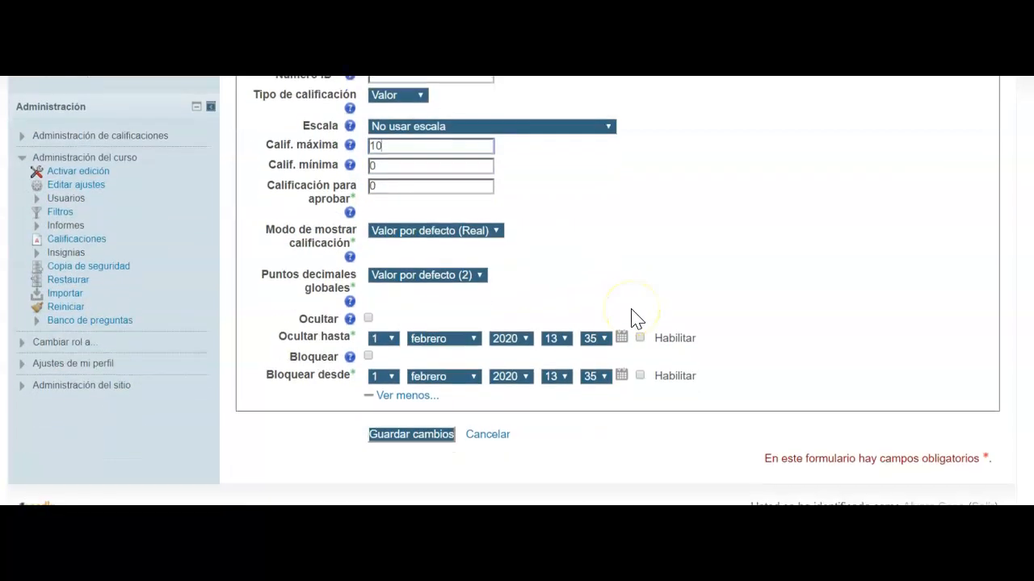
click(412, 436)
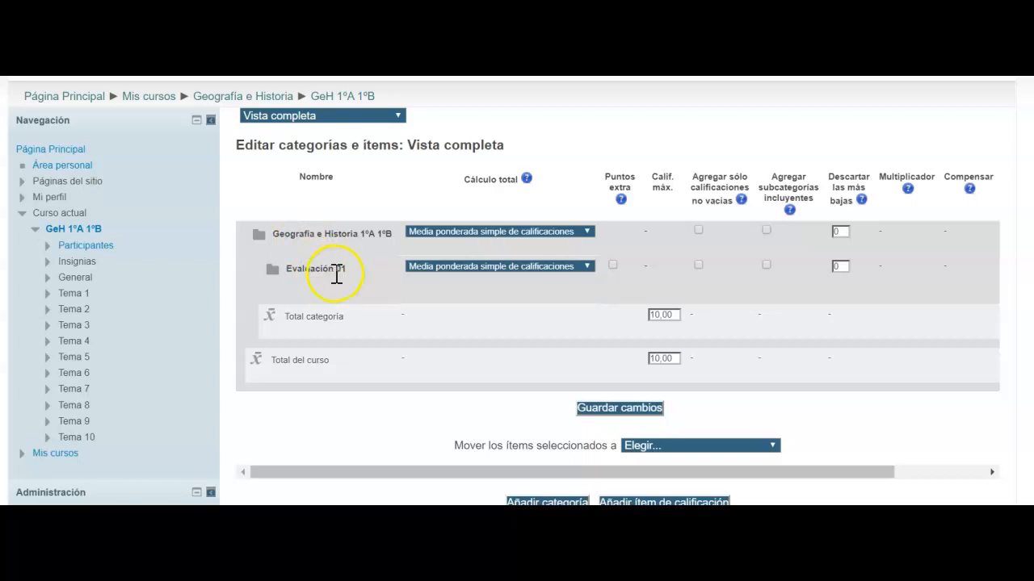
Start adding another grade category and reveal all settings of Categoría de calificación and Total categoría.
scroll(571, 424, down, 2)
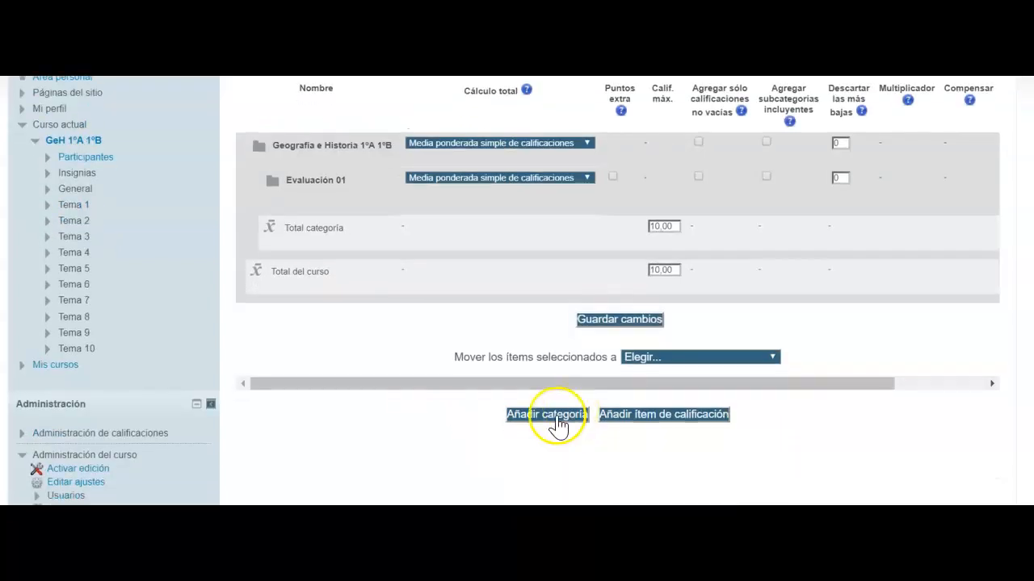
click(548, 415)
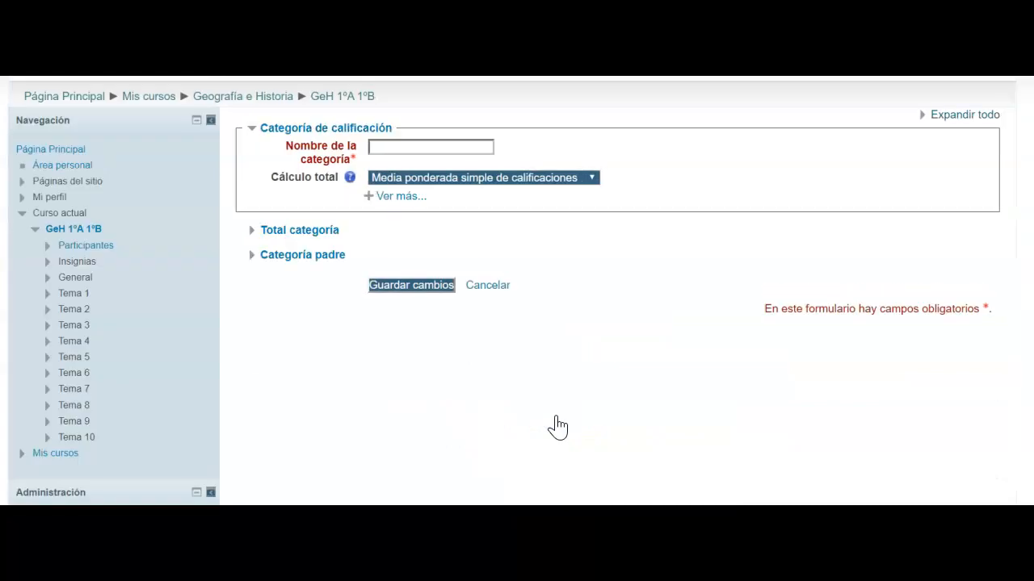
click(964, 120)
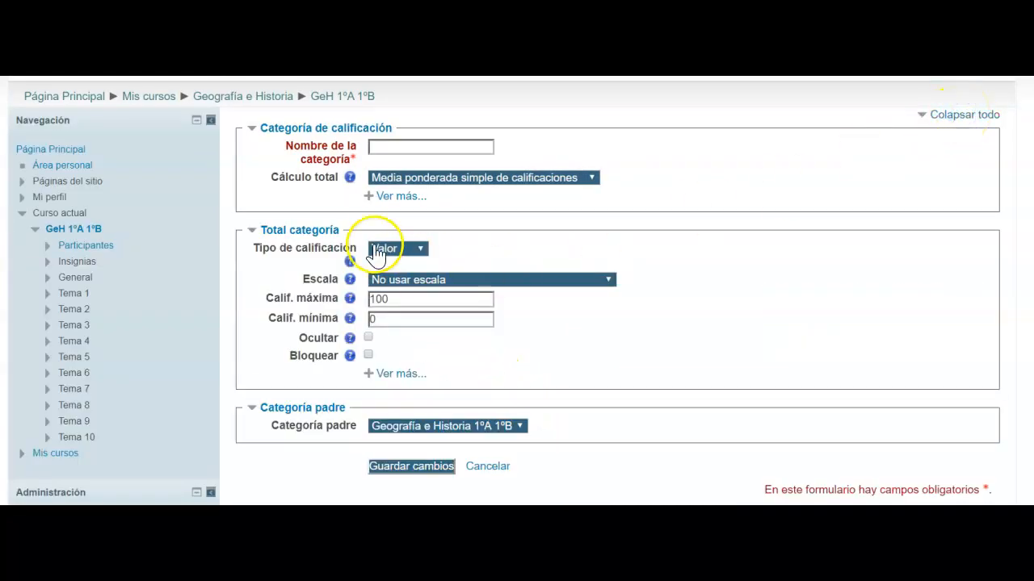
scroll(378, 395, down, 4)
scroll(376, 397, up, 4)
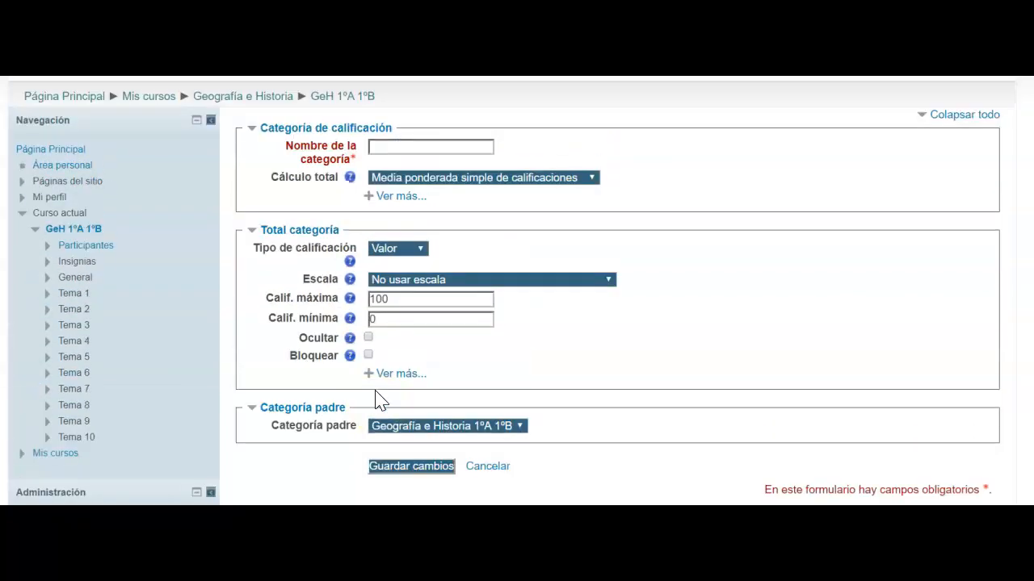
click(397, 196)
scroll(407, 341, down, 5)
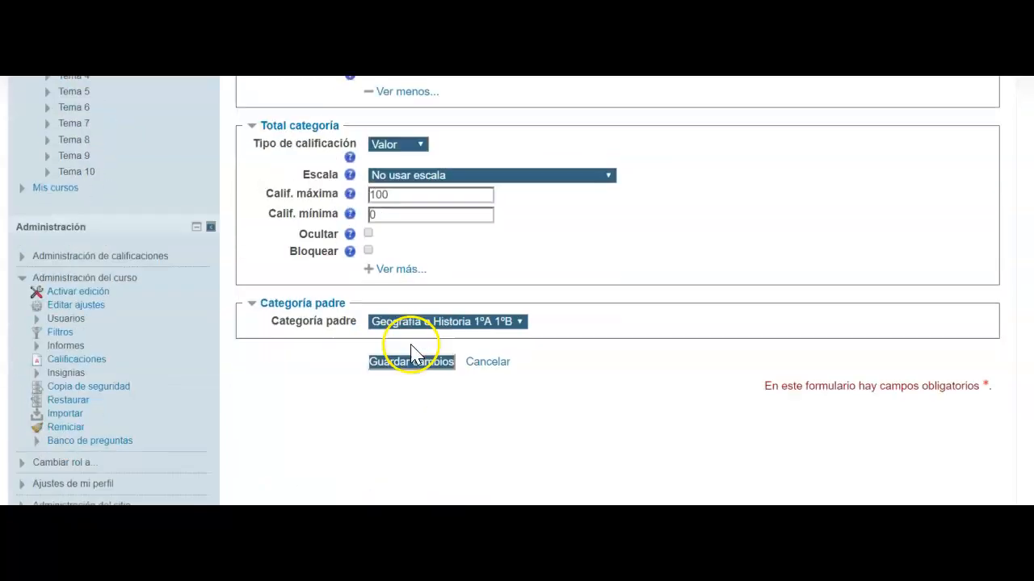
click(401, 269)
scroll(574, 363, up, 5)
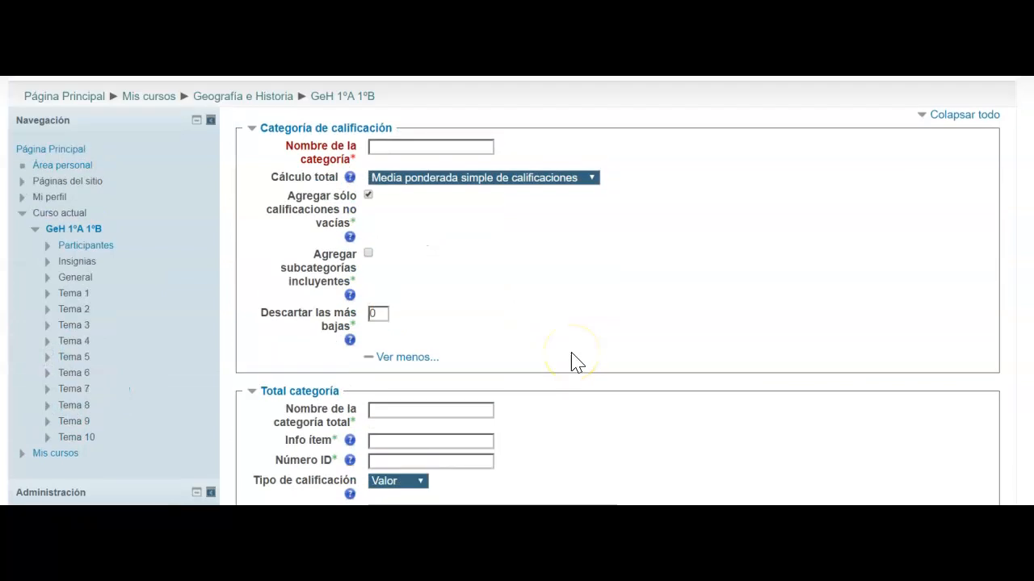
Configure the category as TEma 1 with Agregar sólo calificaciones no vacías turned off and a maximum grade of 10.
click(413, 149)
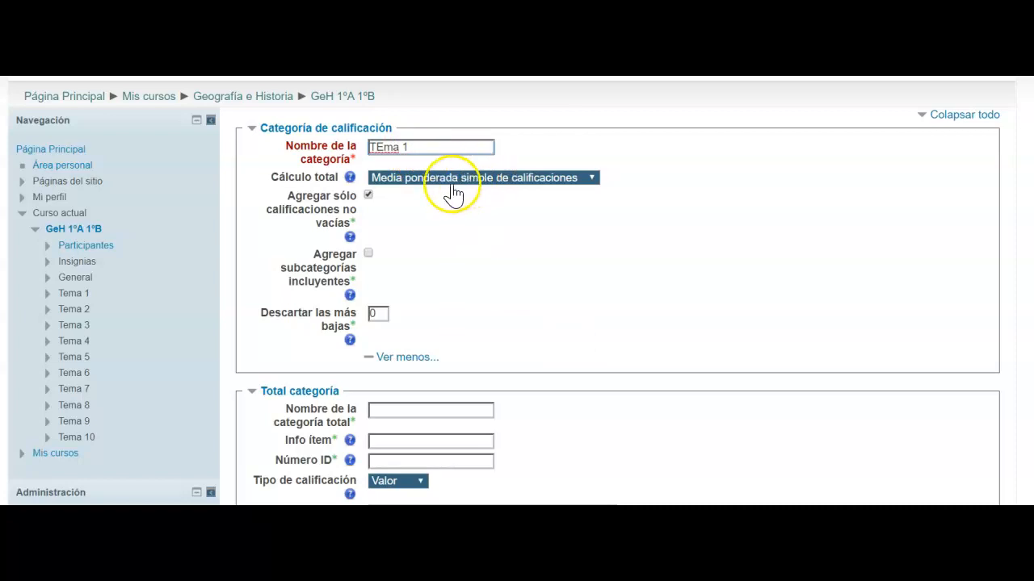
click(367, 197)
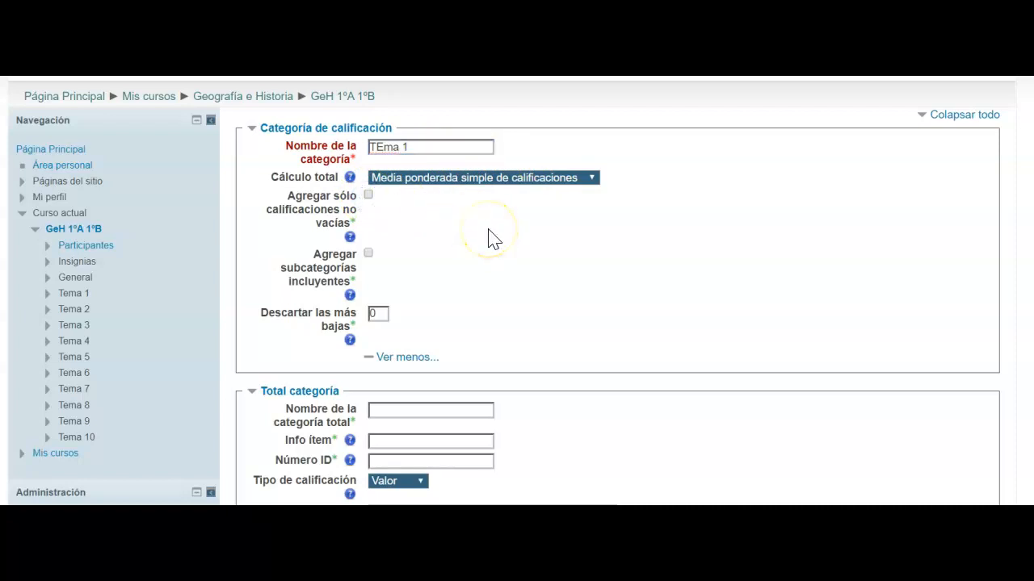
scroll(491, 237, down, 3)
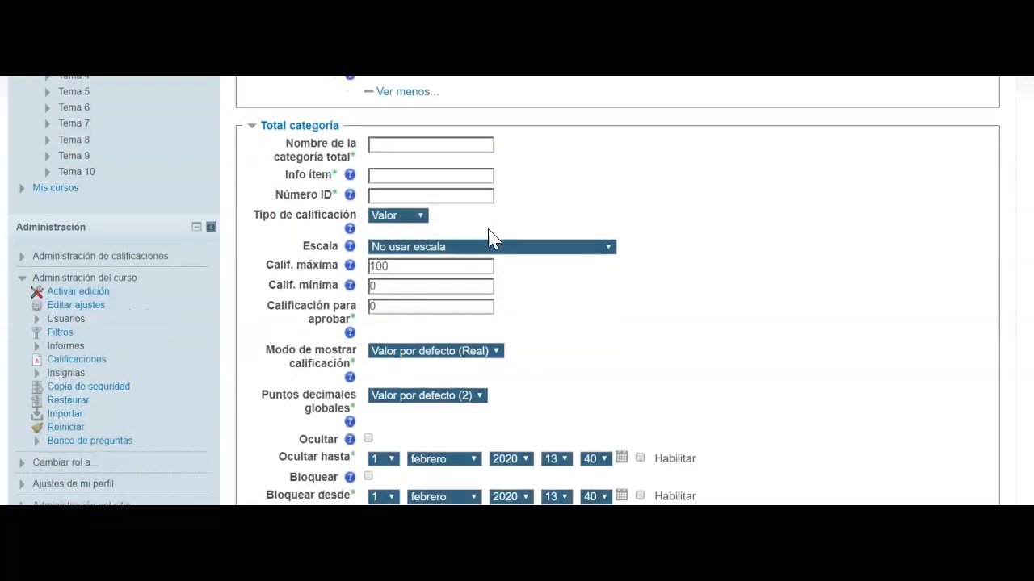
drag(401, 267, 370, 272)
text(10)
scroll(428, 355, down, 2)
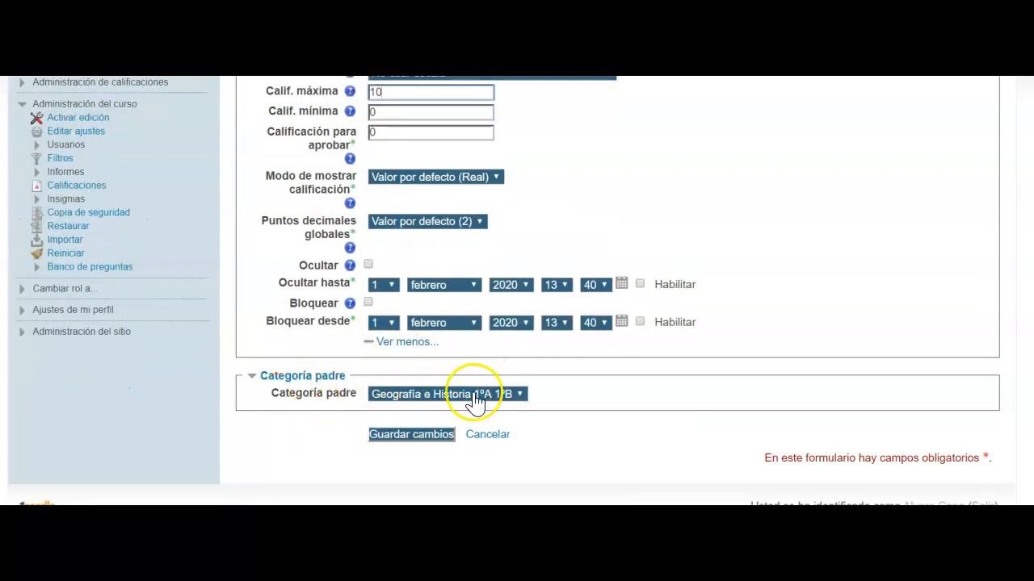
Make Evaluación 01 the parent category of TEma 1 and save the category.
click(519, 397)
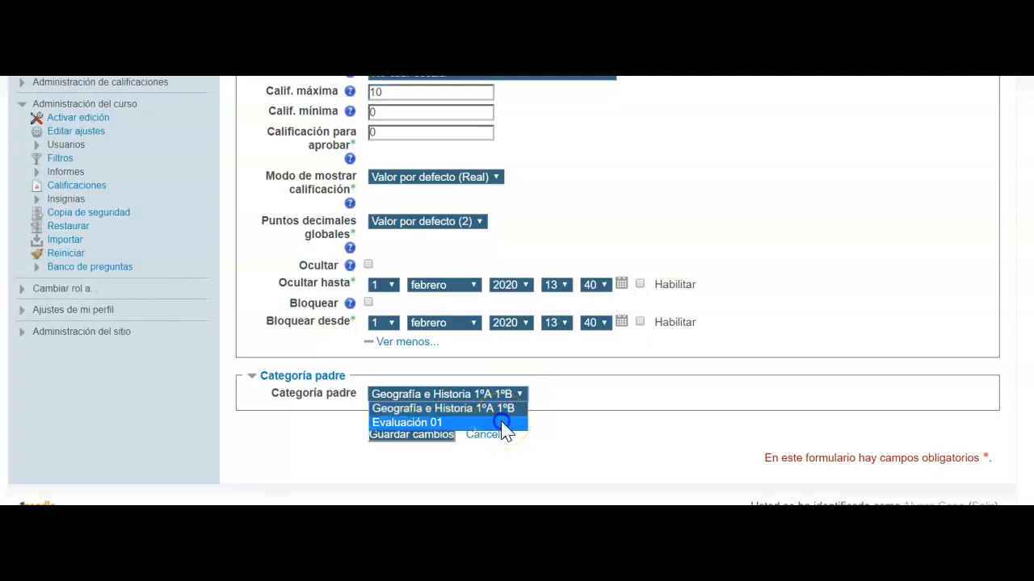
click(504, 423)
click(425, 440)
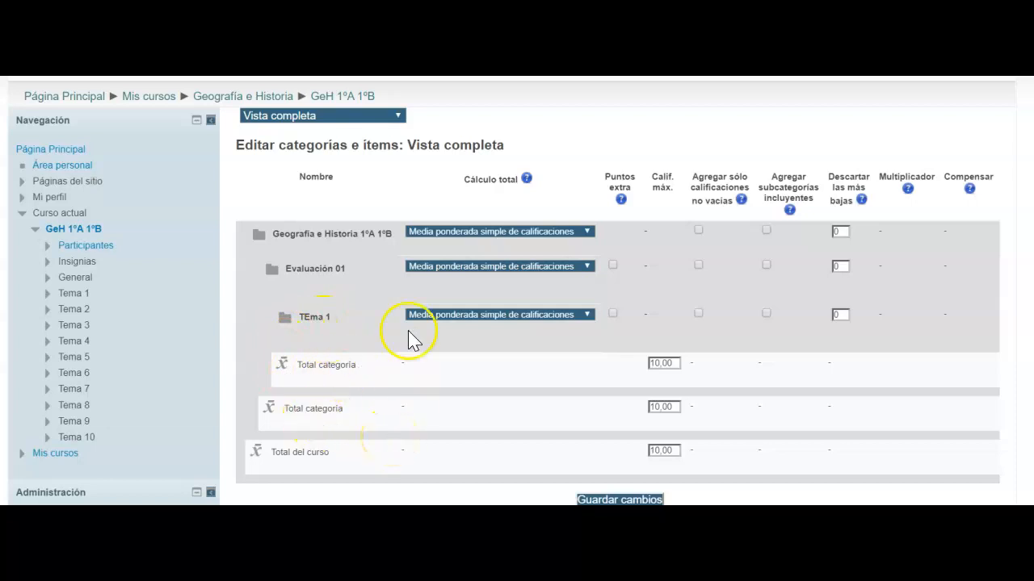
Examine the remaining columns and available actions for the Evaluación 01 and TEma 1 categories in Vista completa.
click(523, 341)
key(Right)
key(Right)
key(Right)
key(Right)
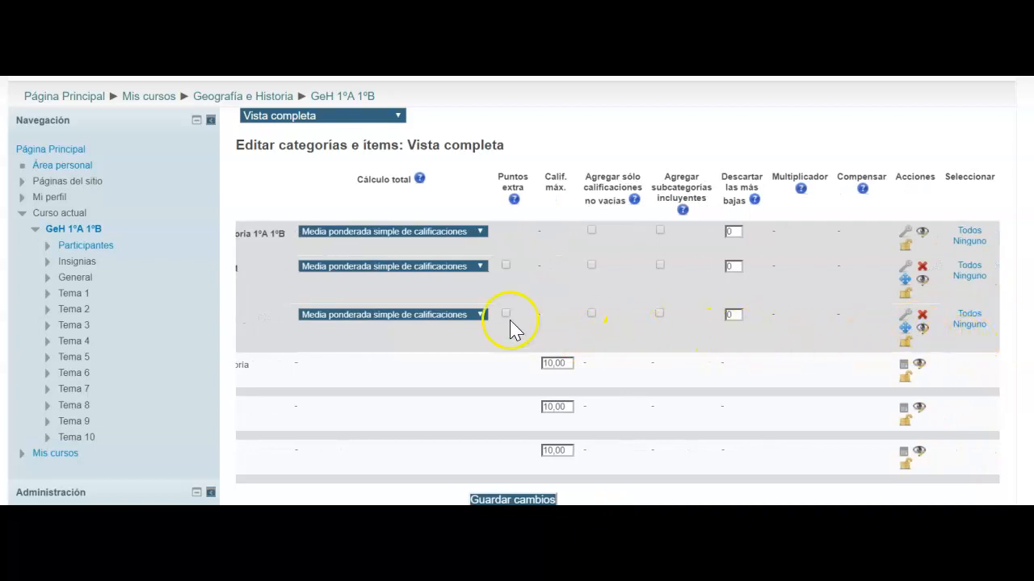
click(910, 331)
scroll(934, 325, left, 2)
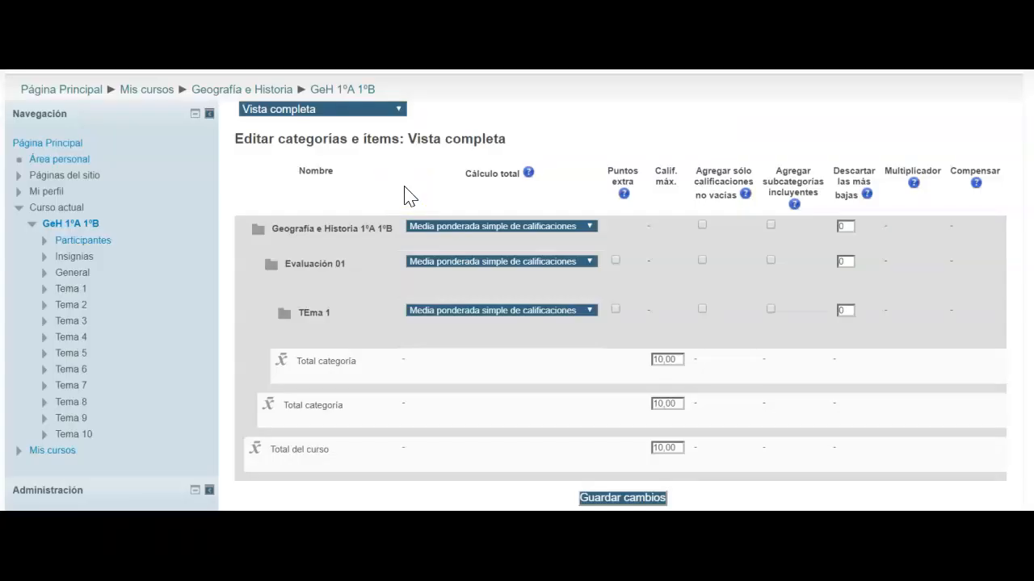
Open the main page of the GeH 1ºA 1ºB course and turn editing on.
click(339, 91)
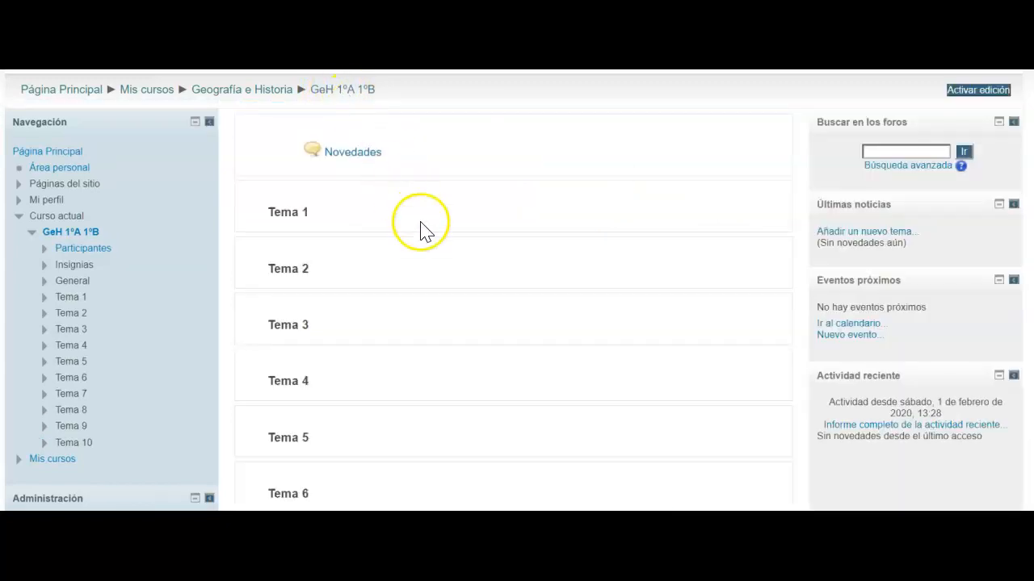
scroll(411, 205, down, 4)
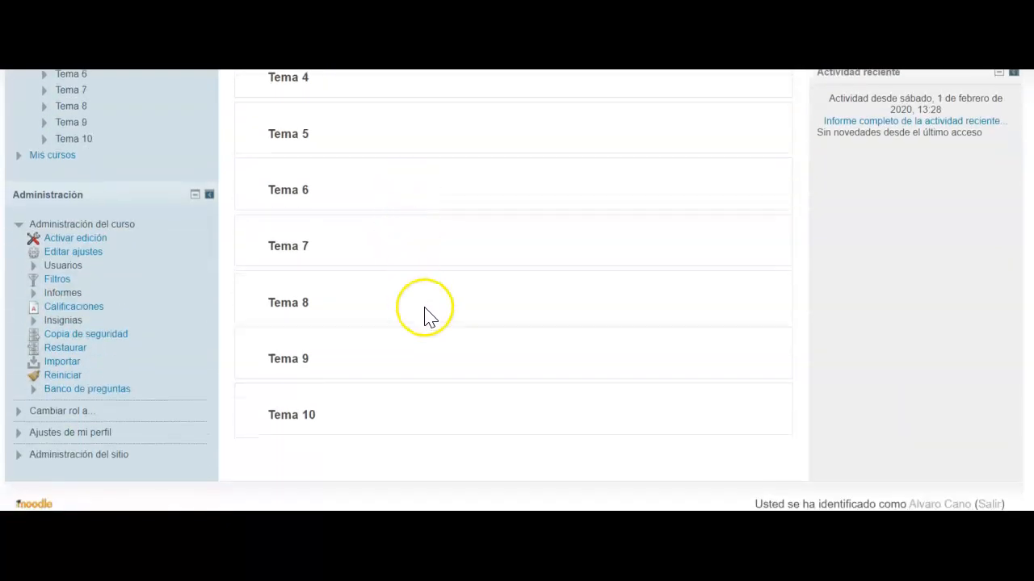
scroll(426, 315, up, 4)
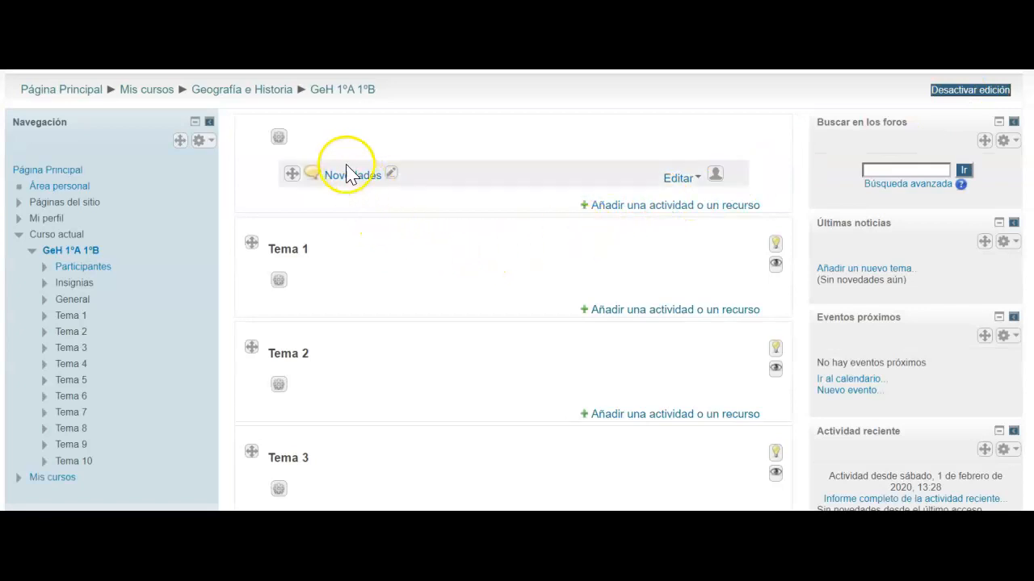
Open the Tema 1 section for editing and paste the copied unit text into its Resumen.
scroll(317, 379, down, 5)
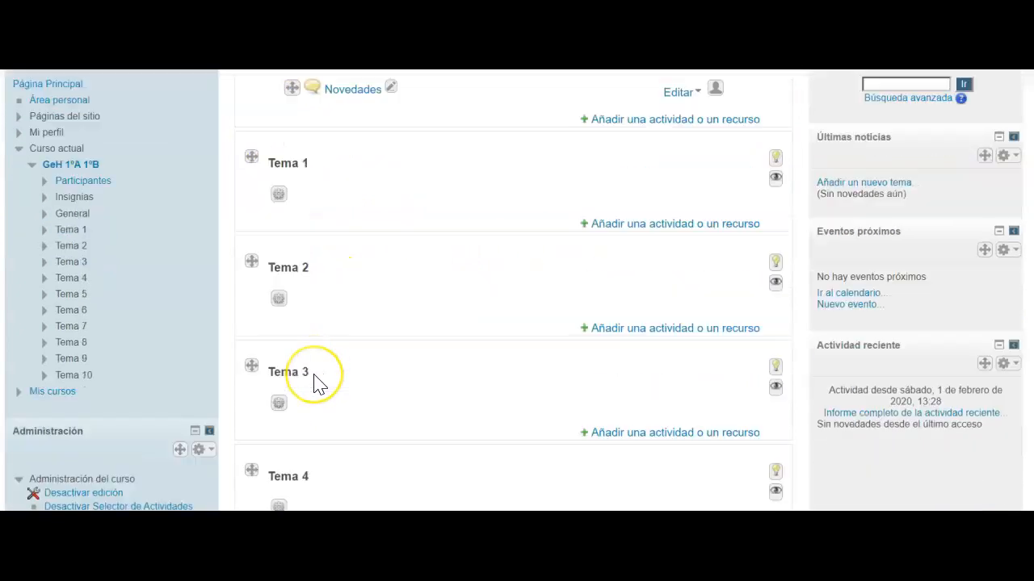
scroll(315, 383, down, 4)
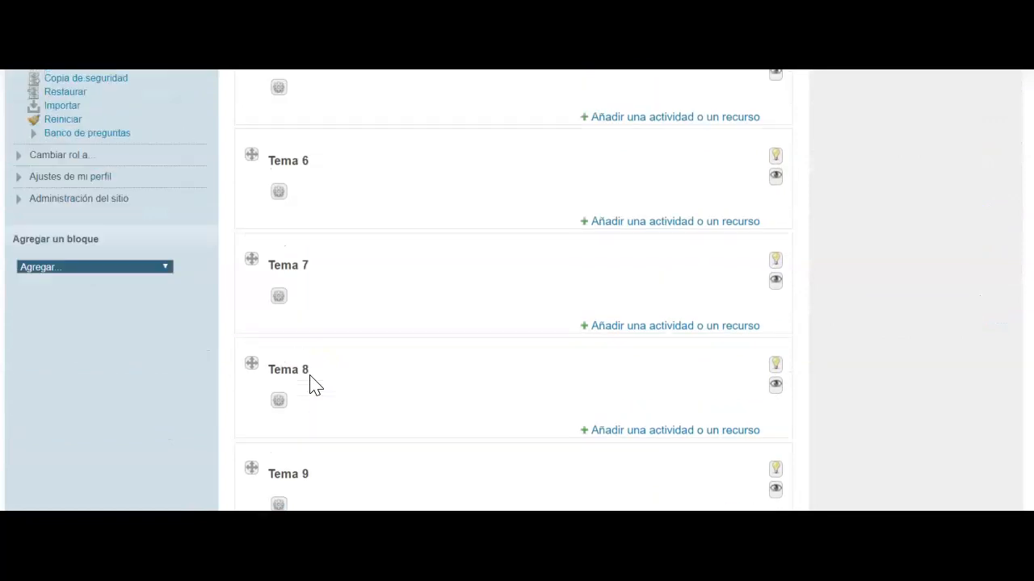
scroll(313, 386, up, 4)
scroll(315, 385, up, 5)
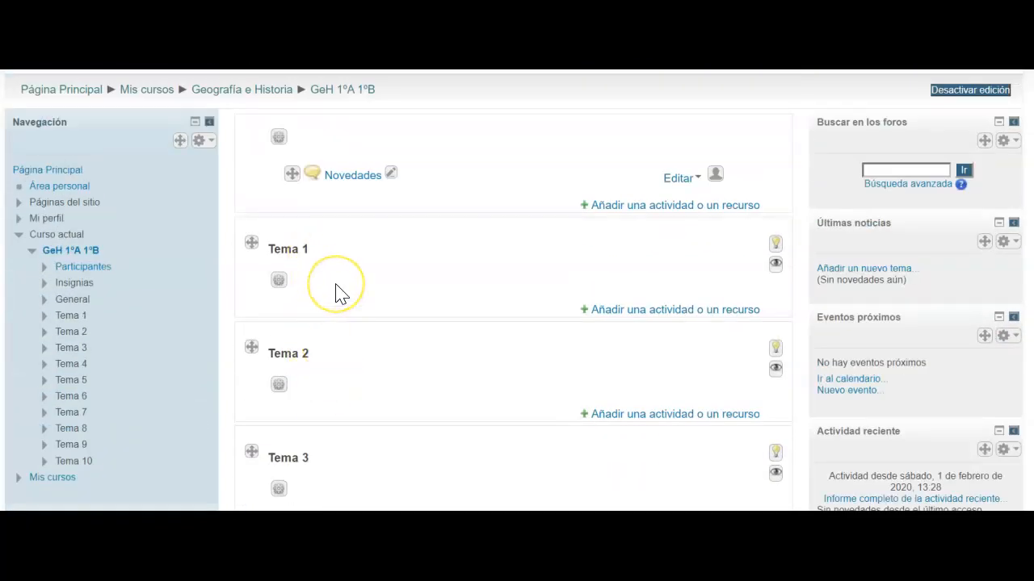
scroll(323, 354, up, 1)
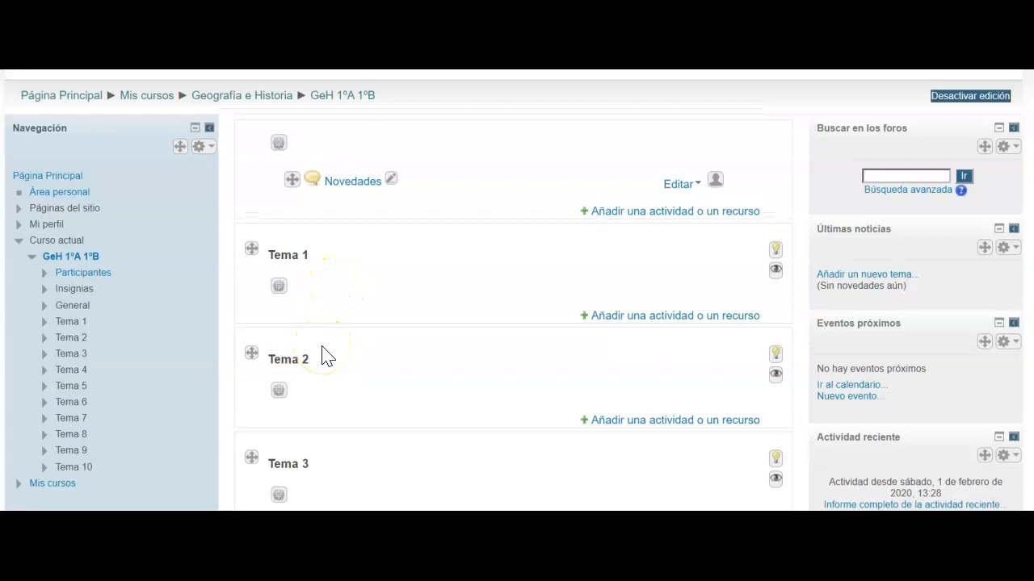
click(278, 289)
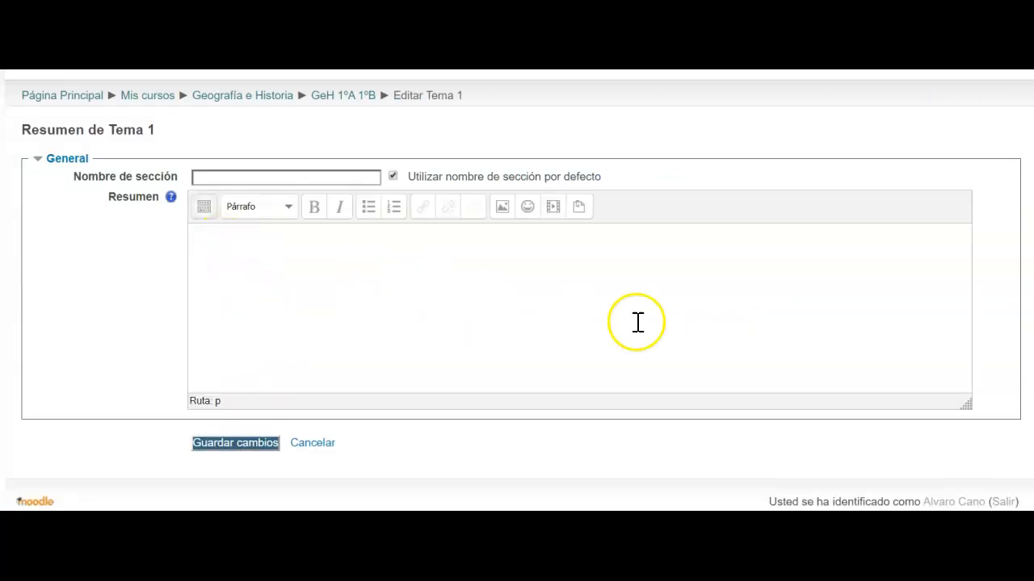
click(226, 260)
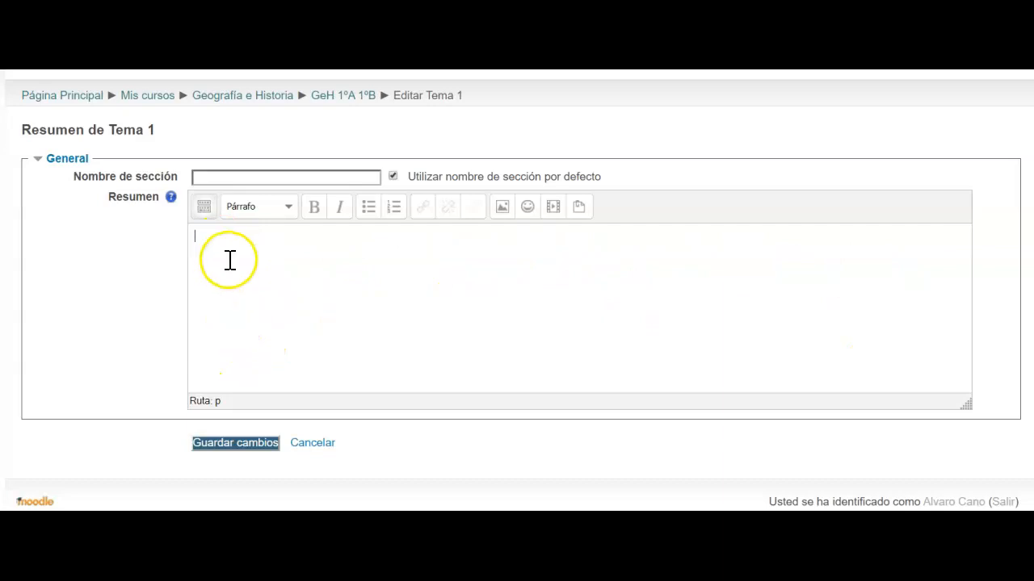
key(ctrl+v)
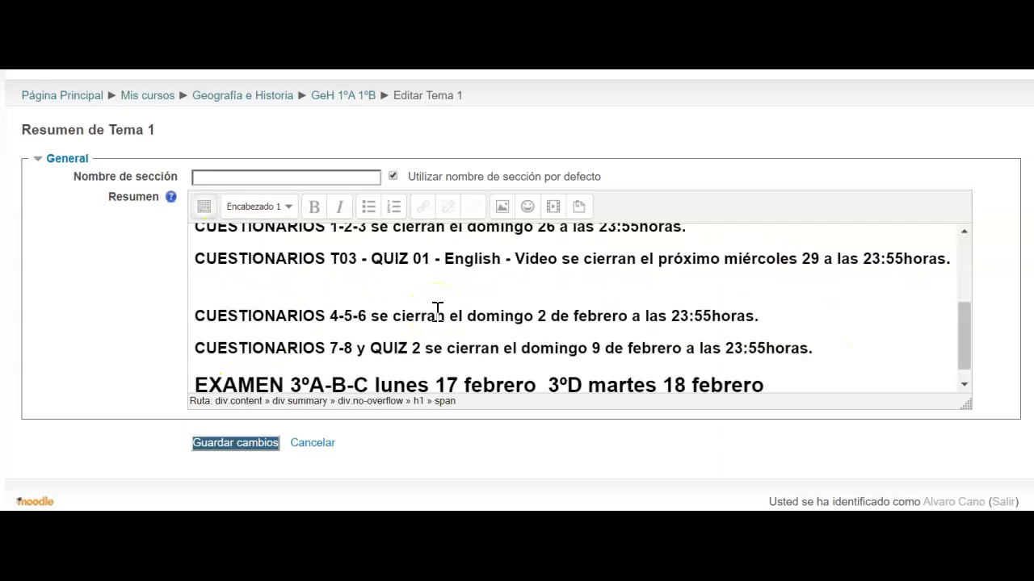
Copy the heading UNIT 3 MECHANISMS from the Tema 1 summary and remove it together with its empty line.
scroll(380, 350, down, 1)
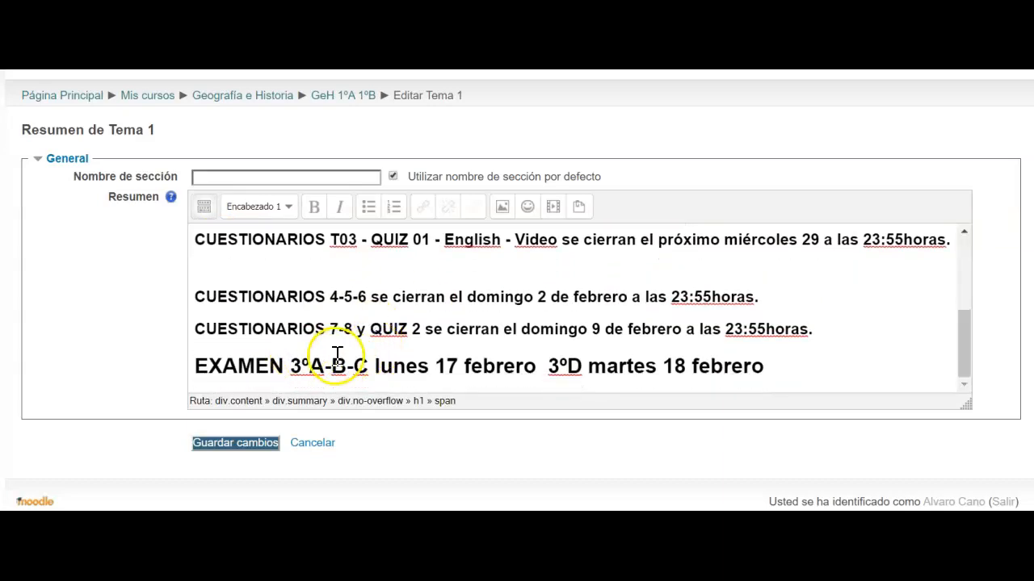
scroll(468, 351, up, 3)
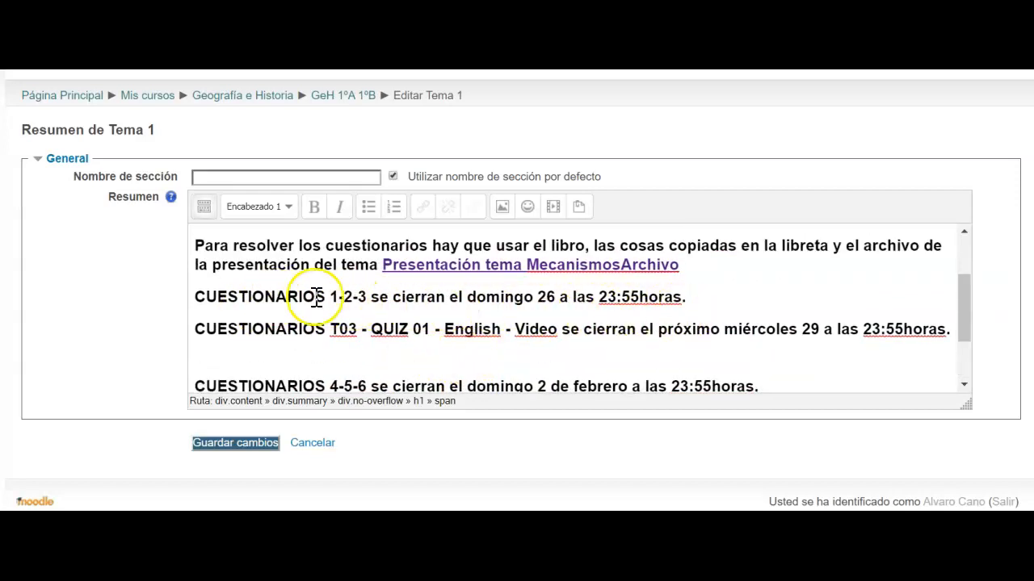
scroll(731, 317, up, 3)
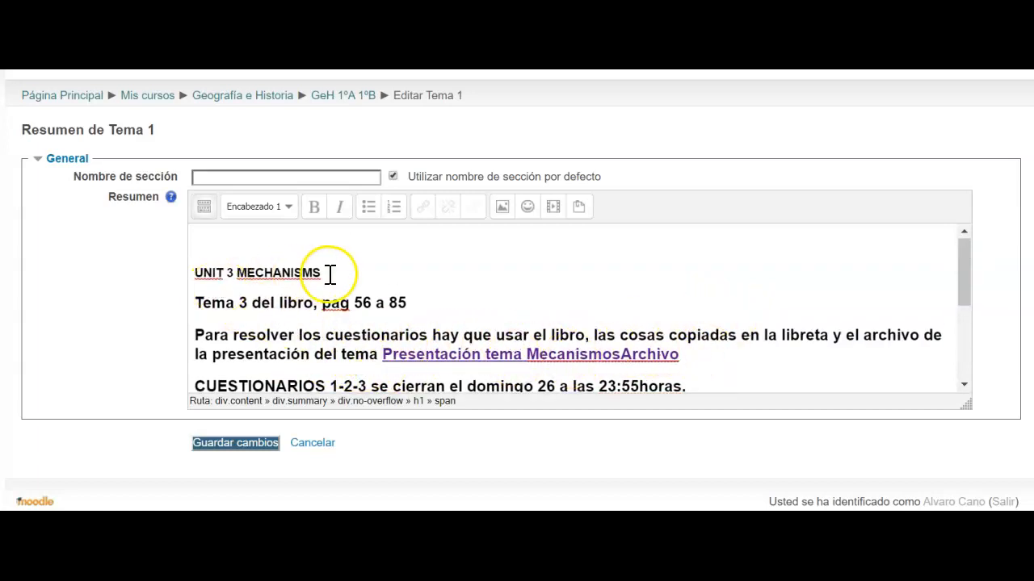
drag(330, 275, 158, 282)
key(ctrl+c)
key(Delete)
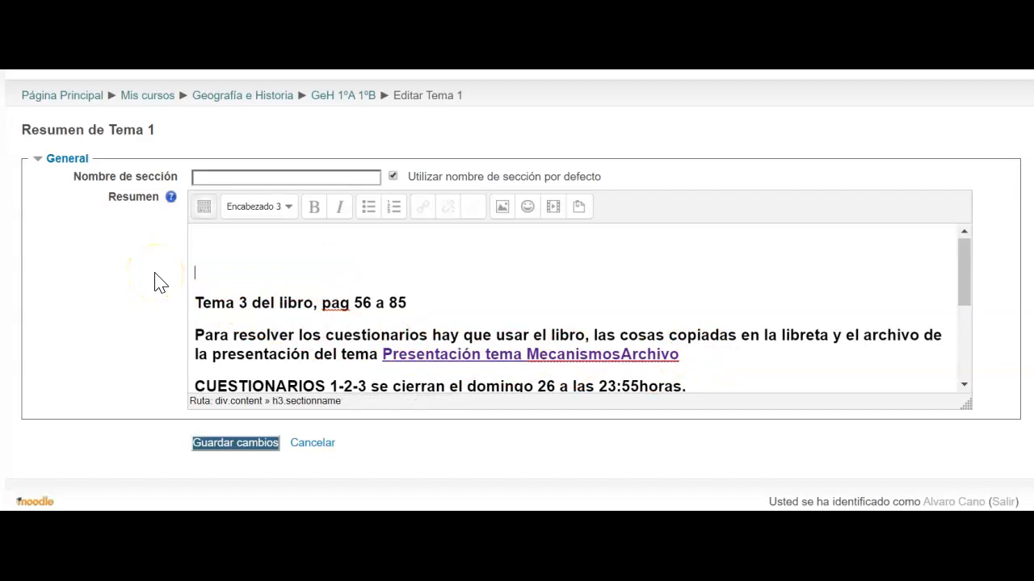
key(BackSpace)
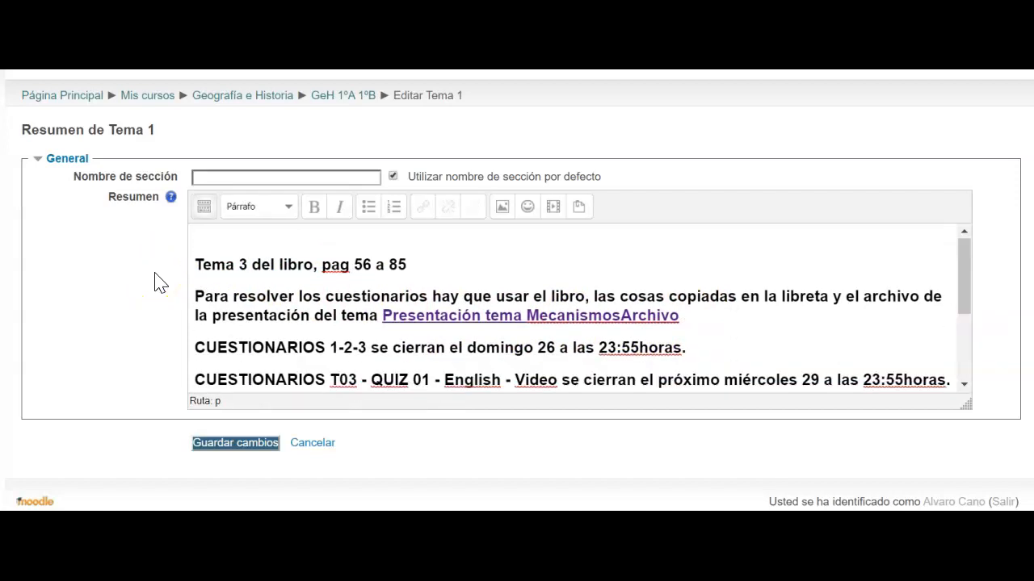
Stop using the default section name, paste UNIT 3 MECHANISMS as the Tema 1 section's name, and save the changes.
click(247, 177)
click(393, 176)
click(370, 176)
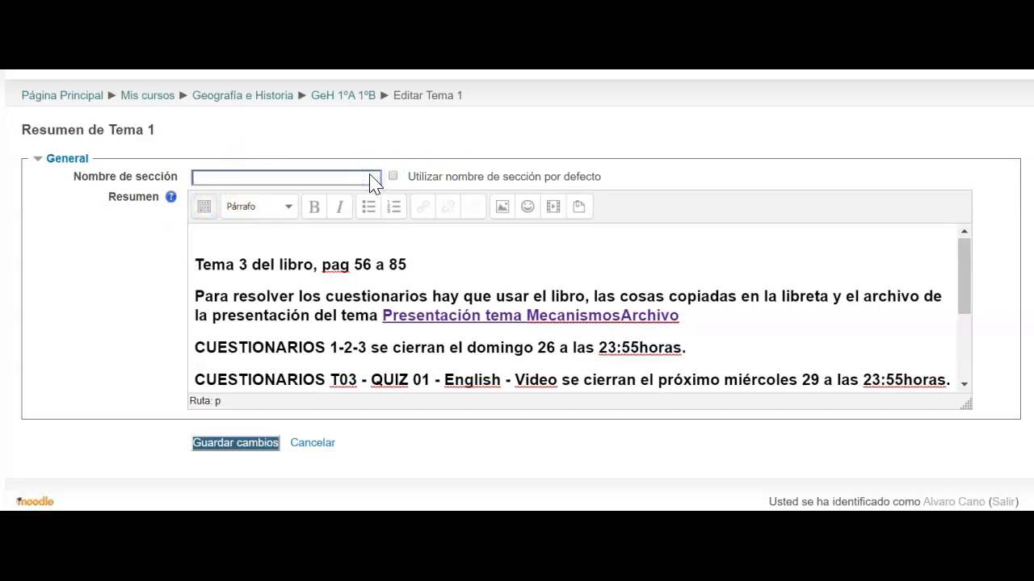
key(ctrl+v)
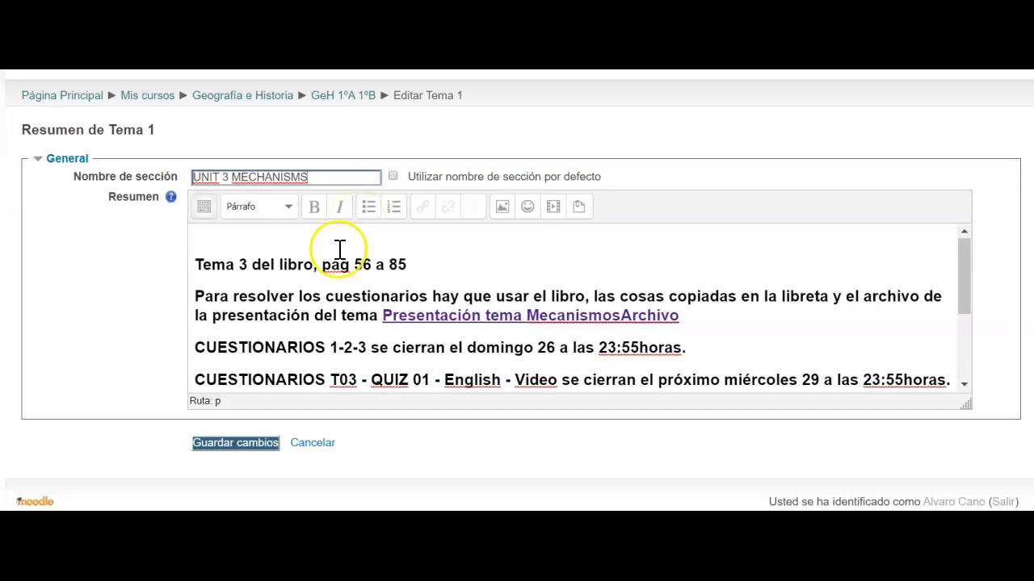
click(262, 446)
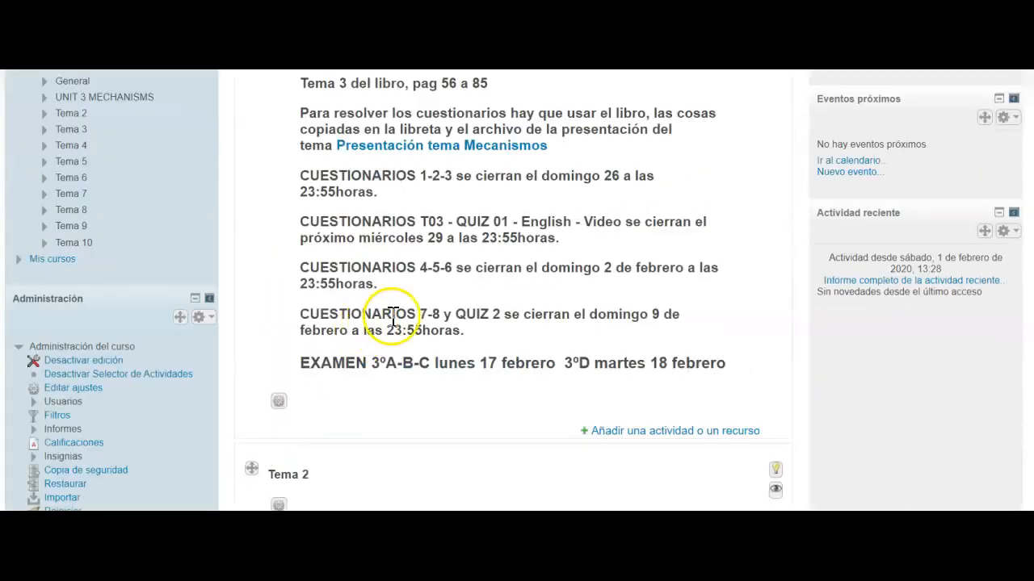
scroll(409, 276, up, 2)
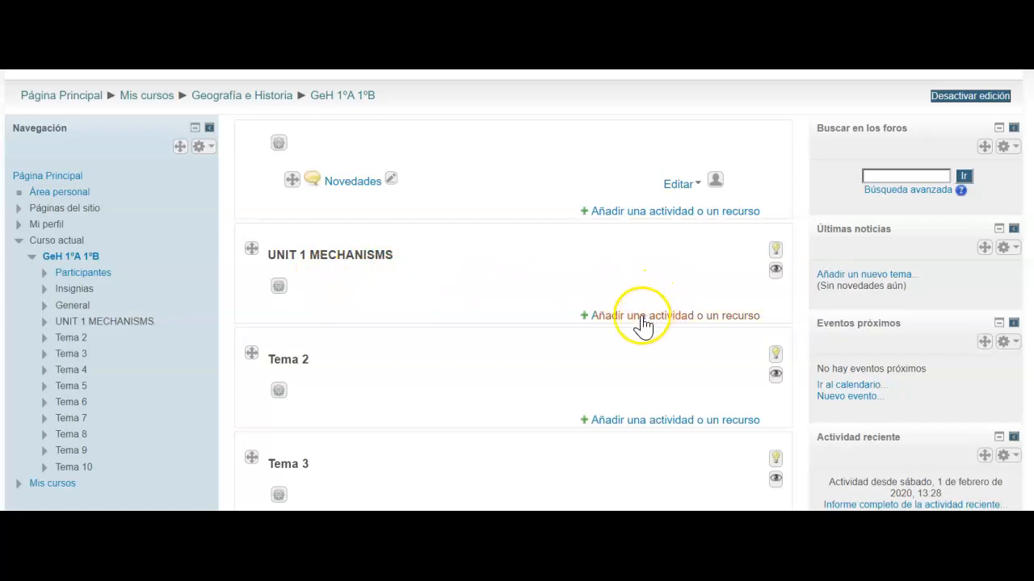
Add a Cuestionario activity to the UNIT 1 MECHANISMS section.
click(701, 323)
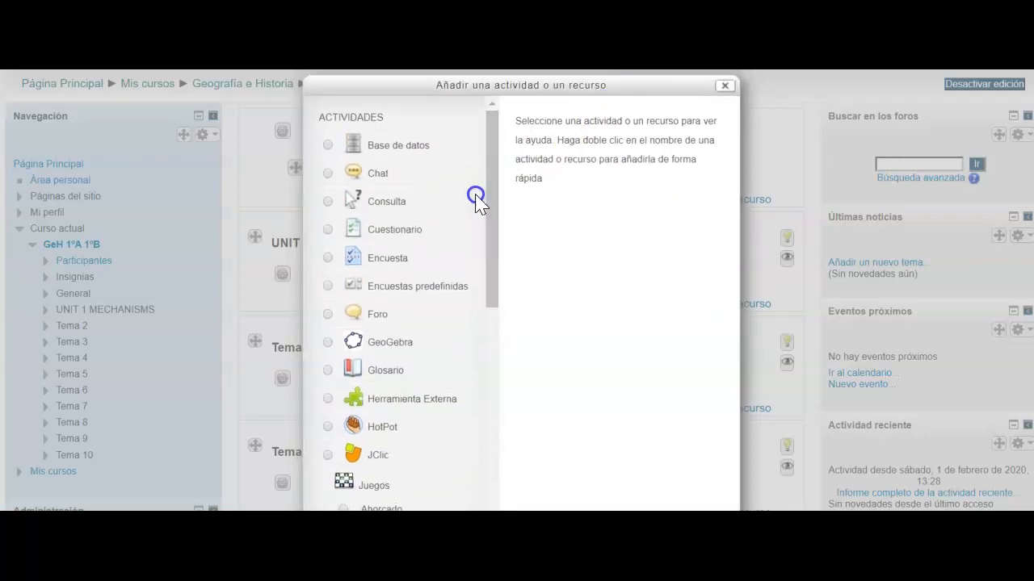
scroll(422, 224, down, 5)
scroll(422, 224, down, 1)
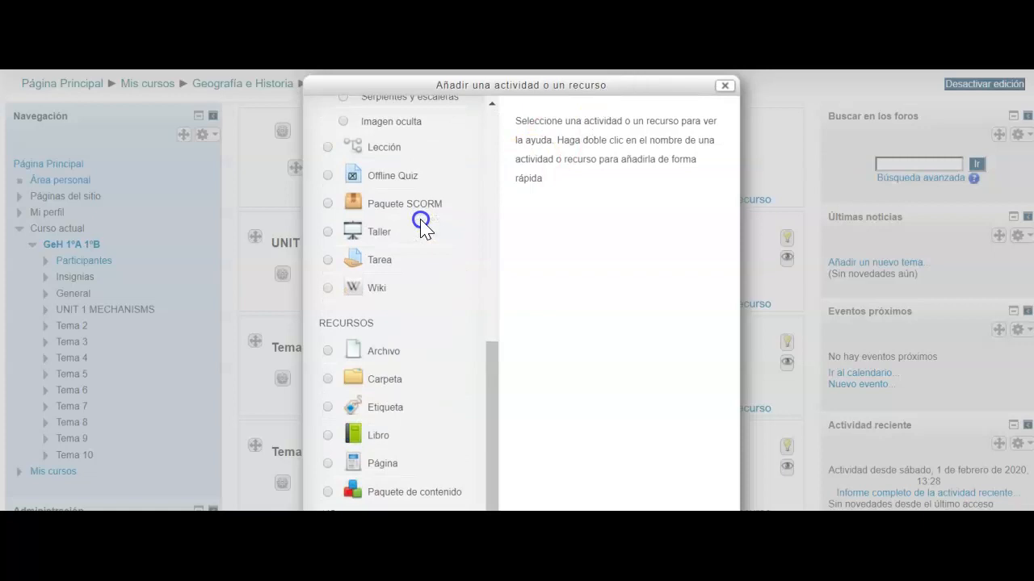
scroll(422, 224, up, 8)
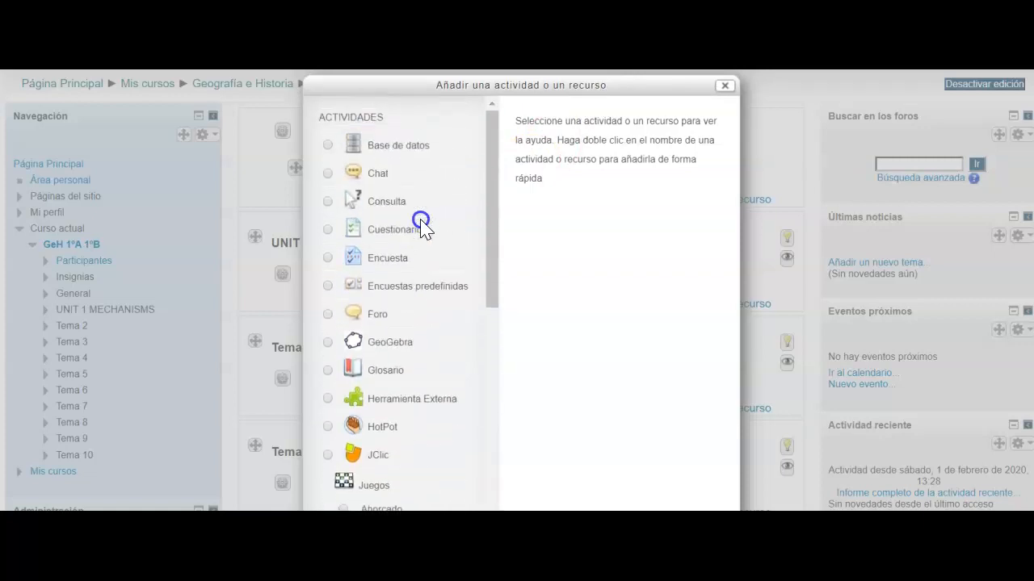
click(408, 231)
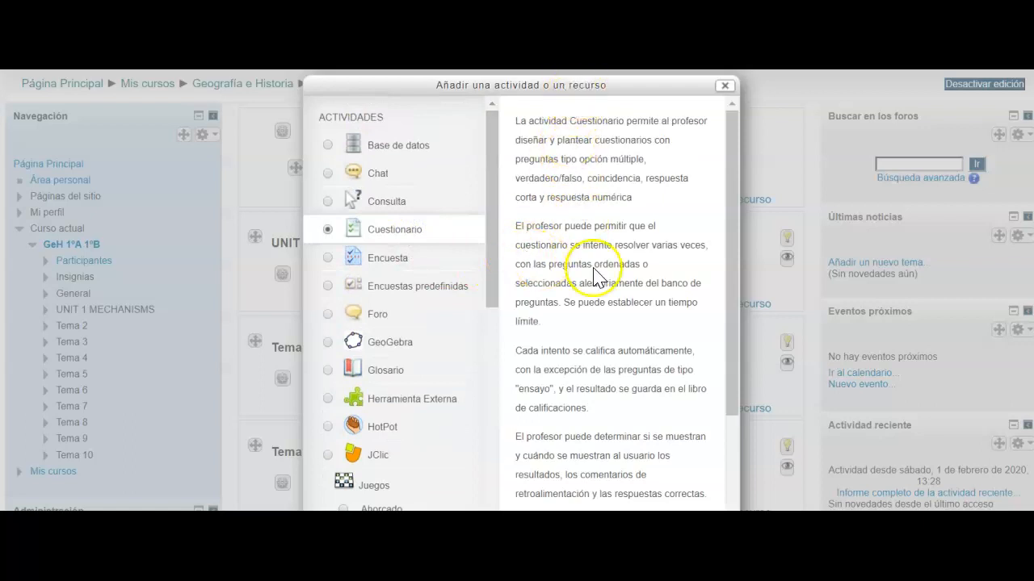
scroll(595, 277, down, 3)
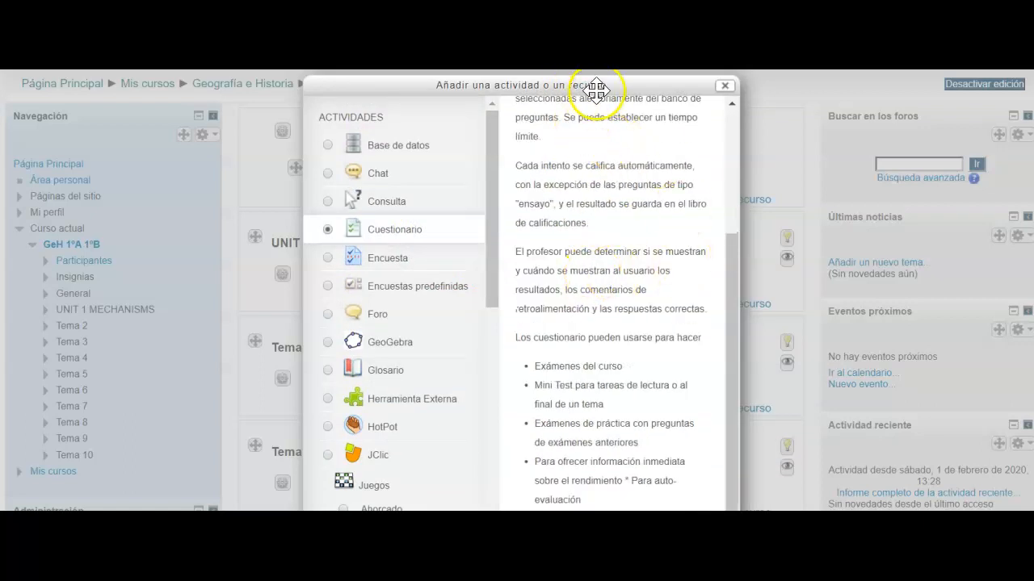
scroll(593, 243, down, 2)
click(476, 486)
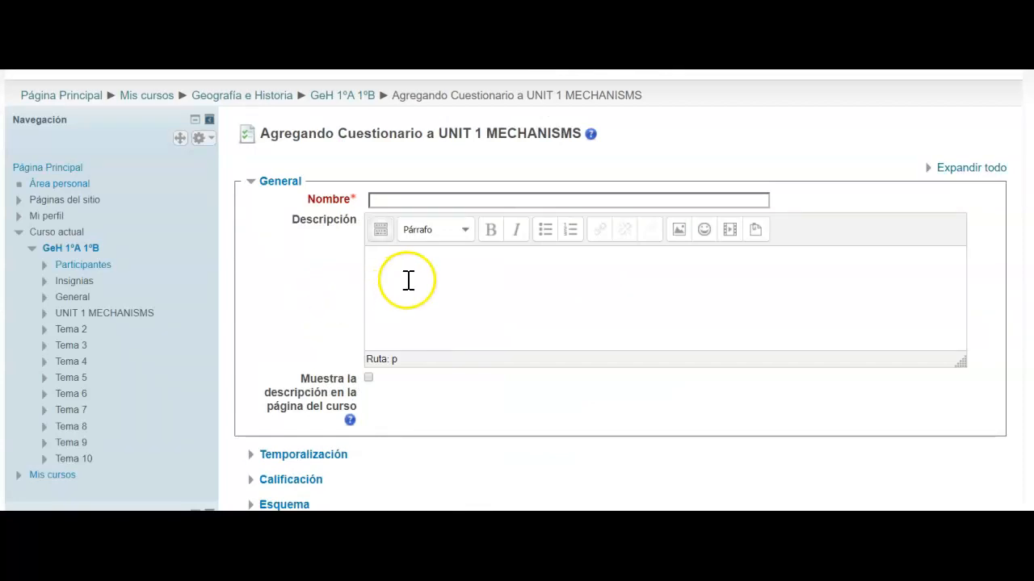
Expand all quiz settings and name the quiz "T01 Actividad 01 Introducción - video mecanismos".
click(967, 170)
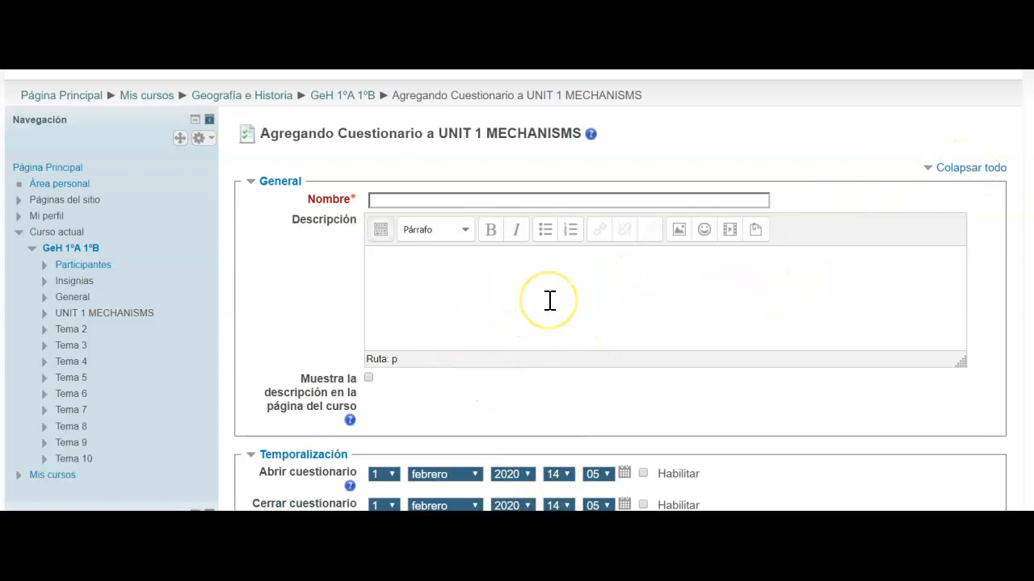
click(385, 206)
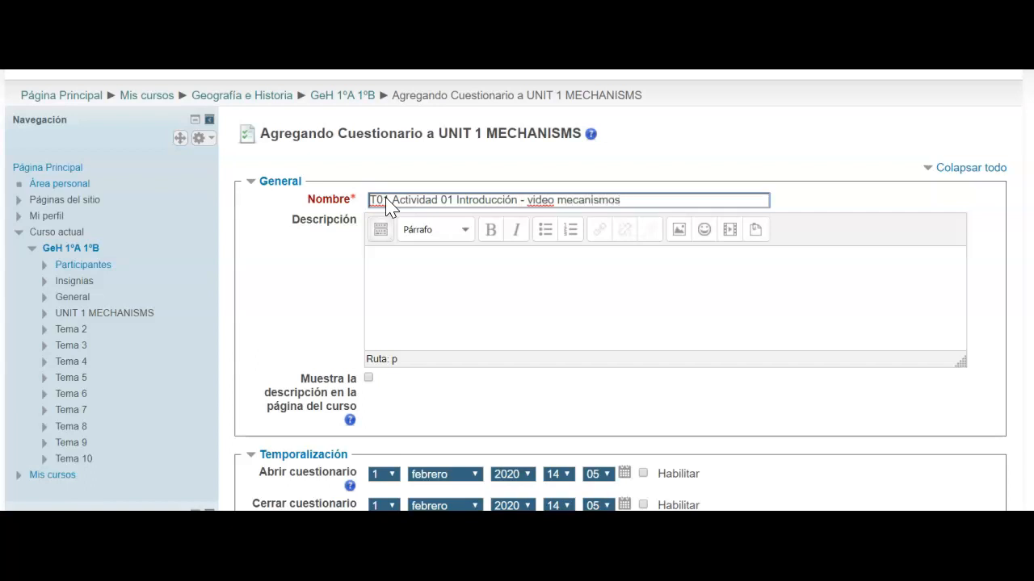
click(416, 289)
Open the Word document "texto enunciado actividad - listado palabras" from the varios folder and copy its word list and activity instructions.
click(477, 460)
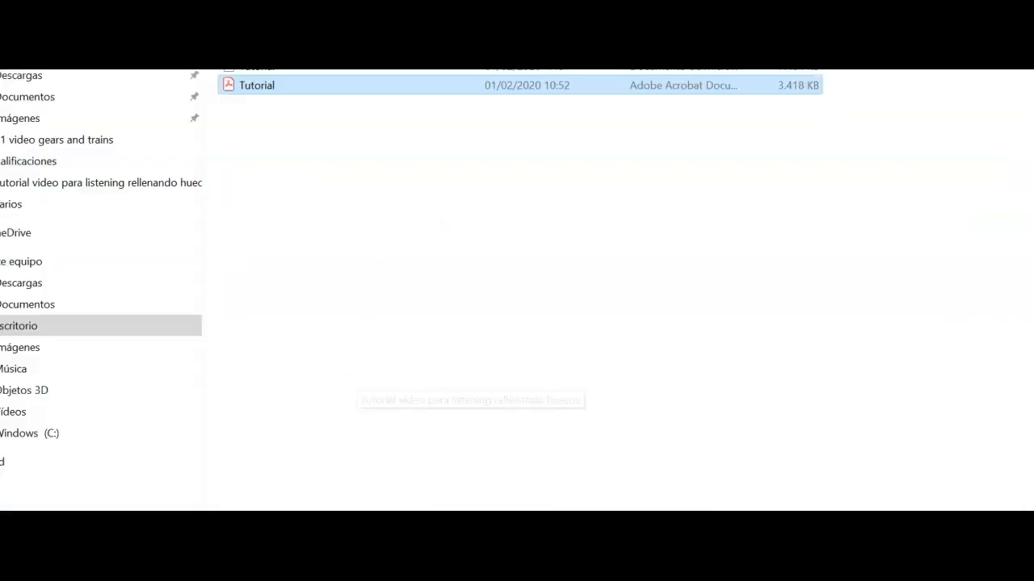
drag(261, 88, 266, 56)
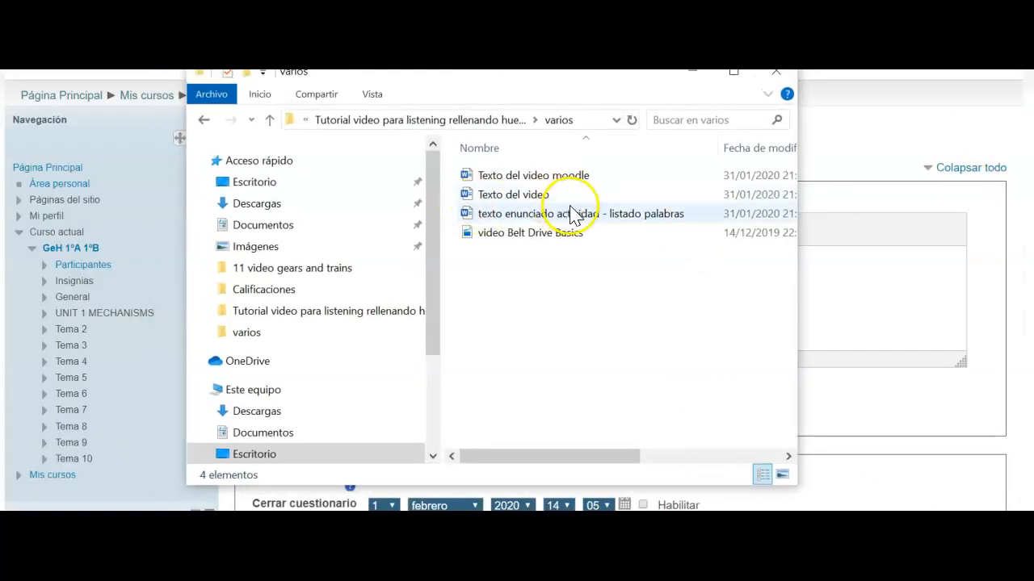
double_click(588, 214)
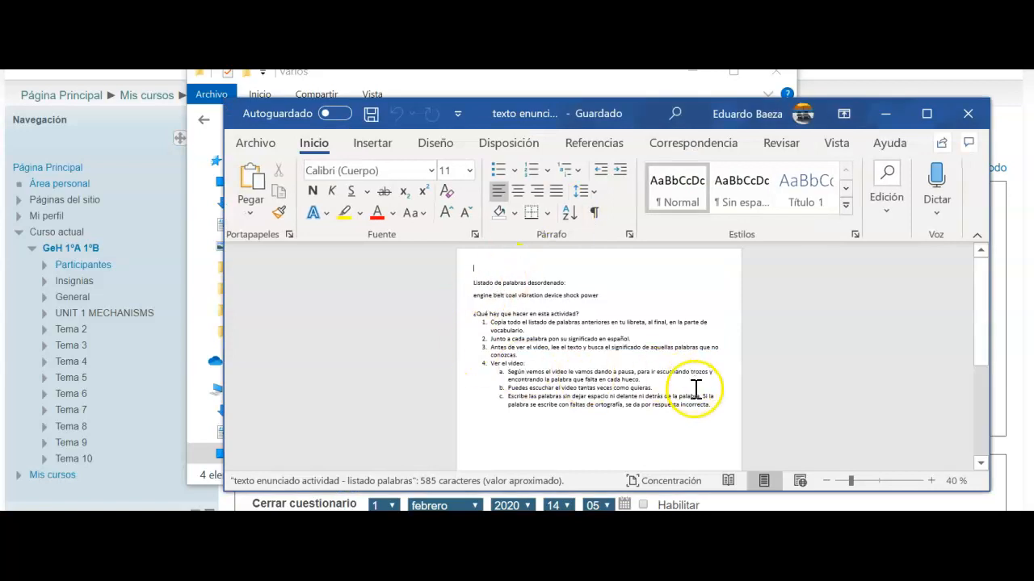
drag(713, 405, 462, 283)
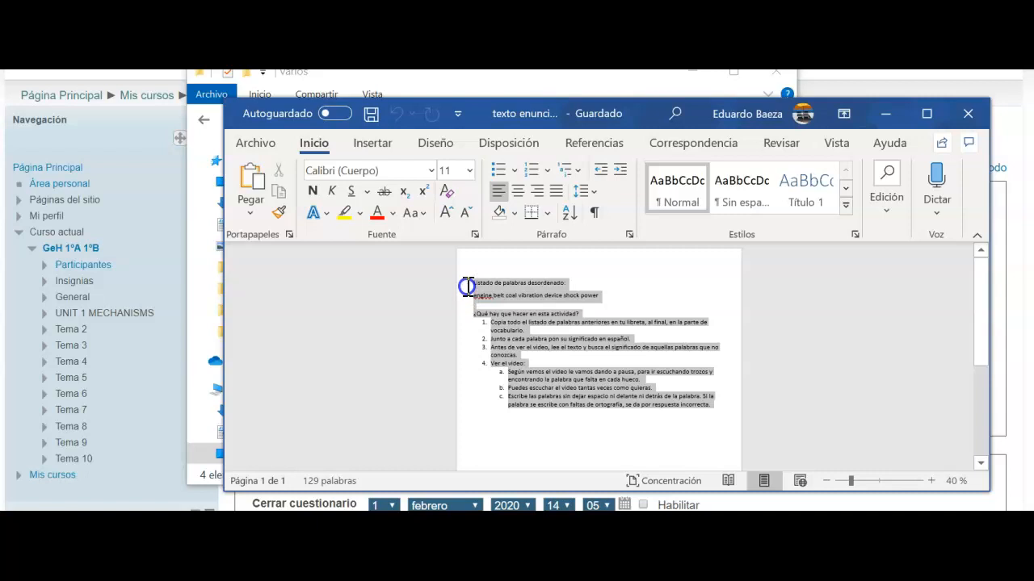
right_click(519, 322)
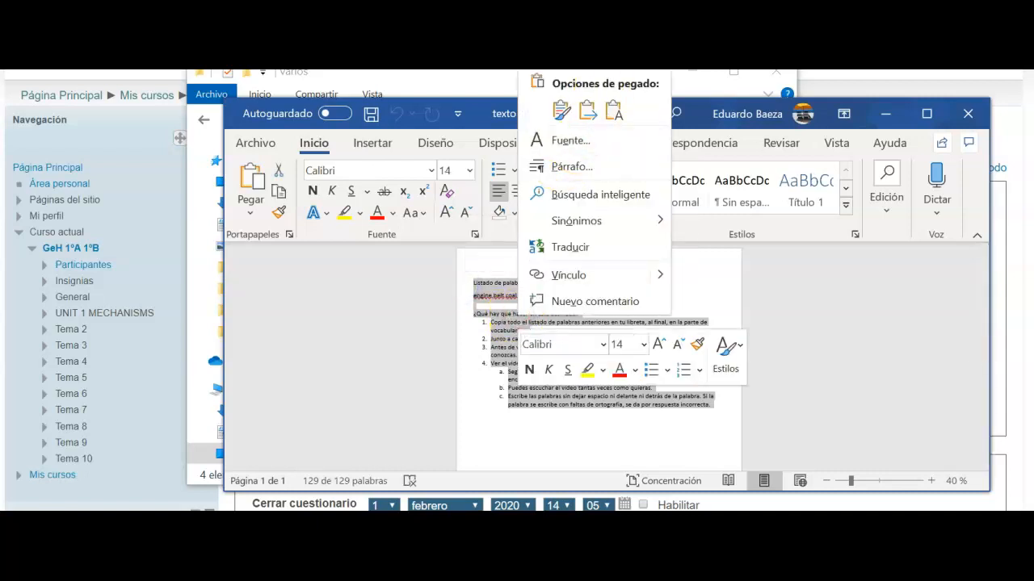
click(571, 58)
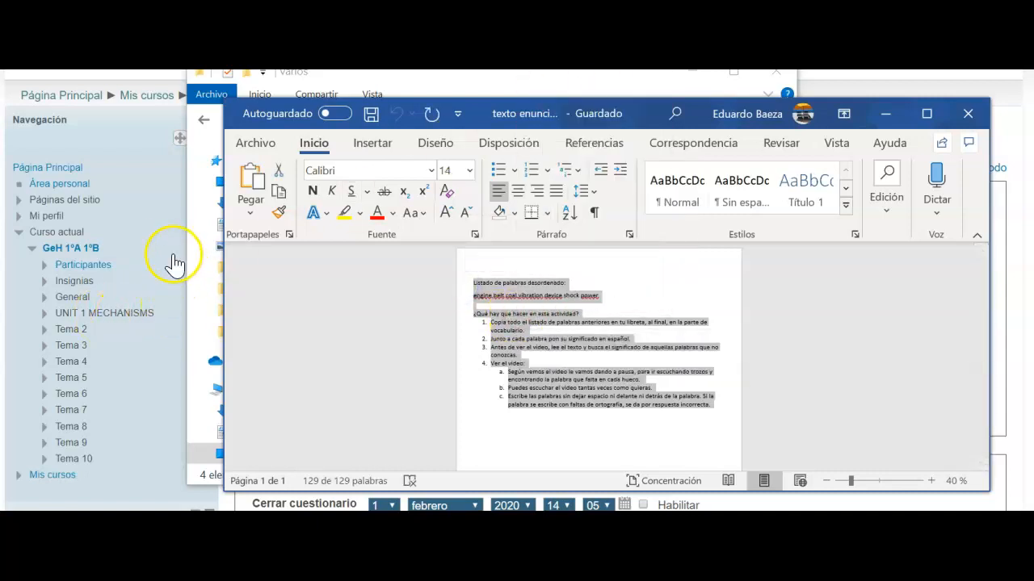
Return to the quiz form, paste the copied instructions into the Descripción, and check the pasted text.
click(493, 565)
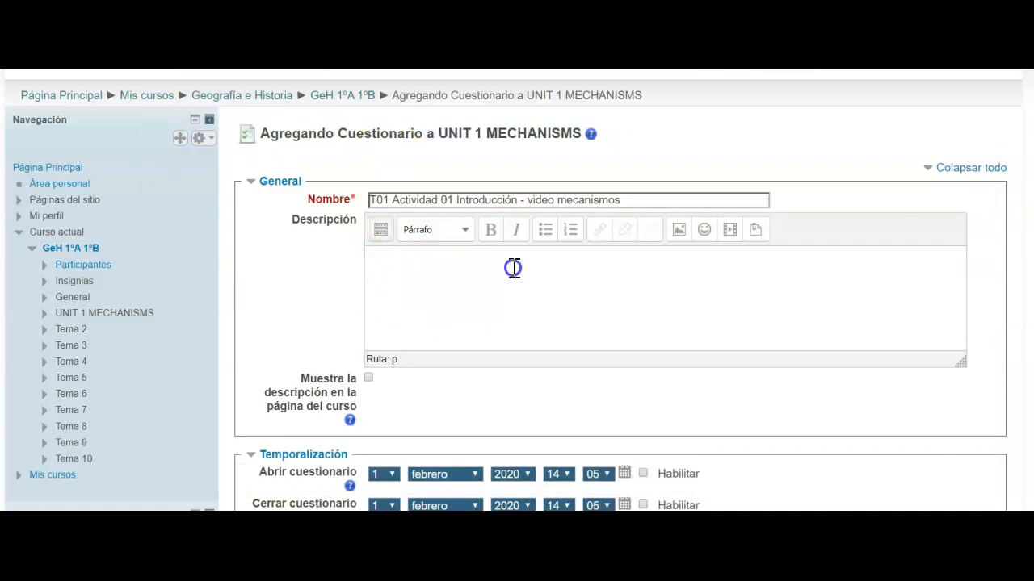
key(ctrl+v)
scroll(481, 302, up, 5)
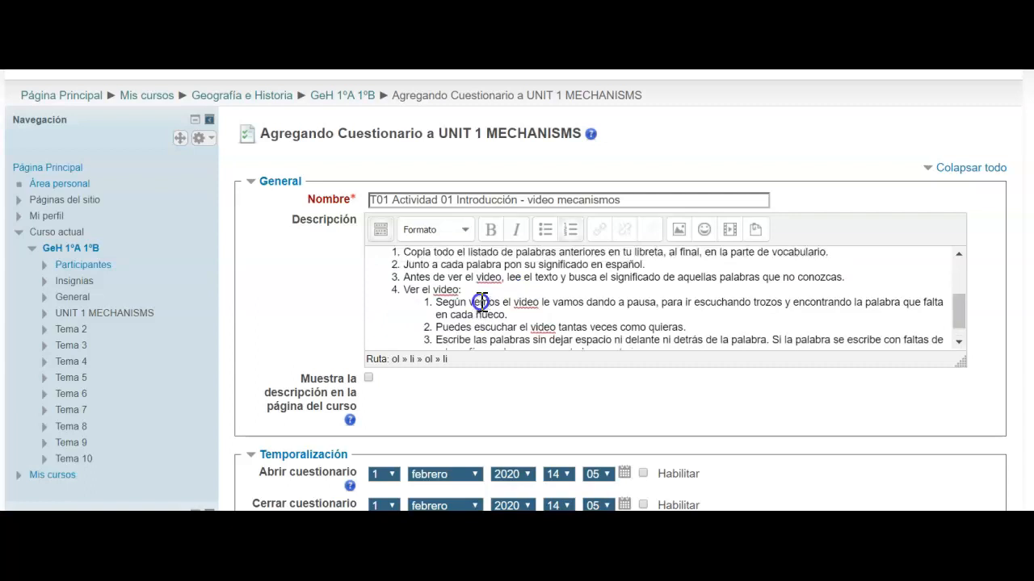
scroll(480, 300, down, 3)
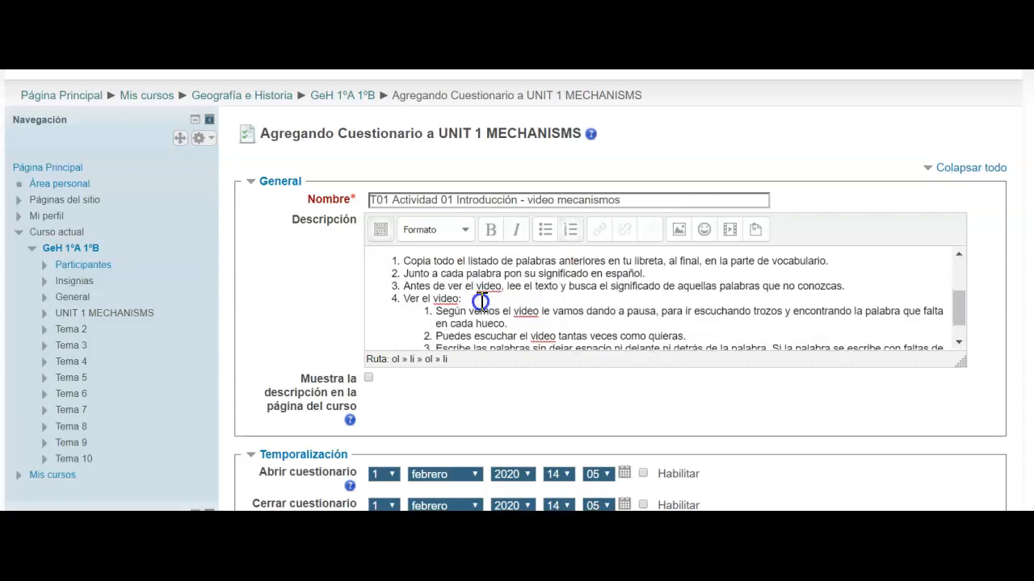
scroll(473, 300, up, 2)
scroll(473, 302, up, 1)
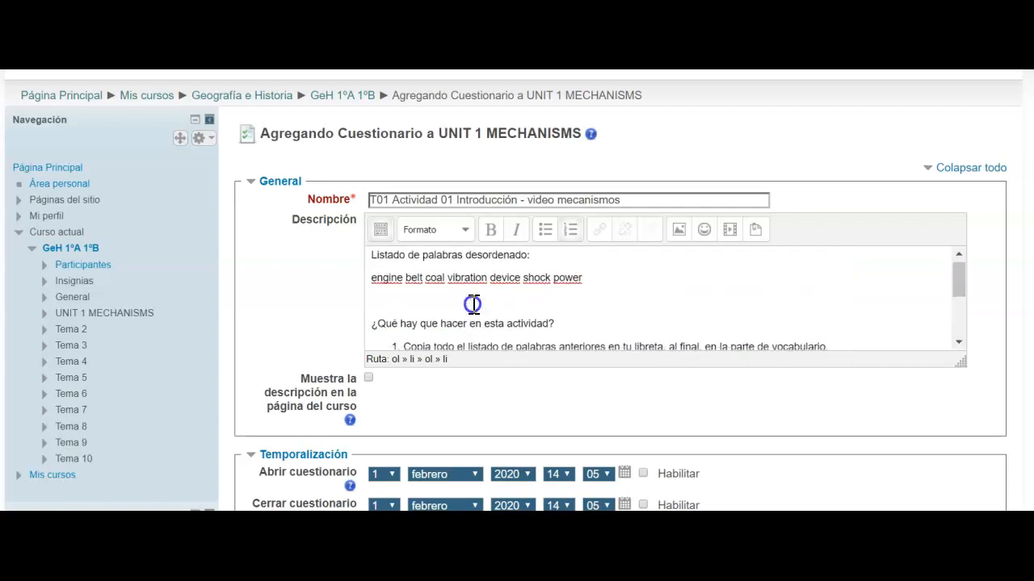
scroll(469, 301, down, 4)
scroll(292, 327, down, 1)
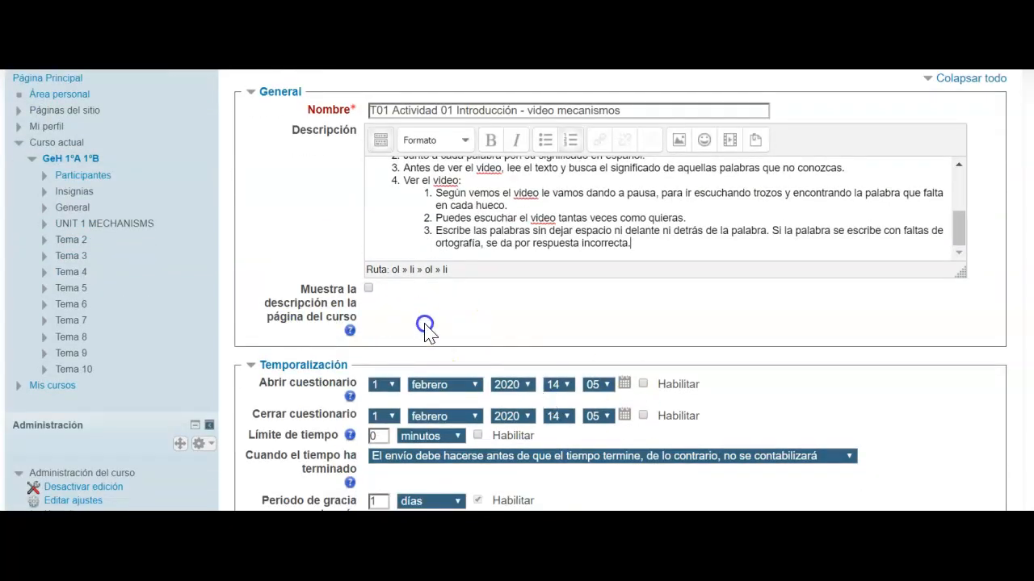
Look over the opening date, closing date and time limit options in the quiz's Temporalización settings.
scroll(425, 329, down, 1)
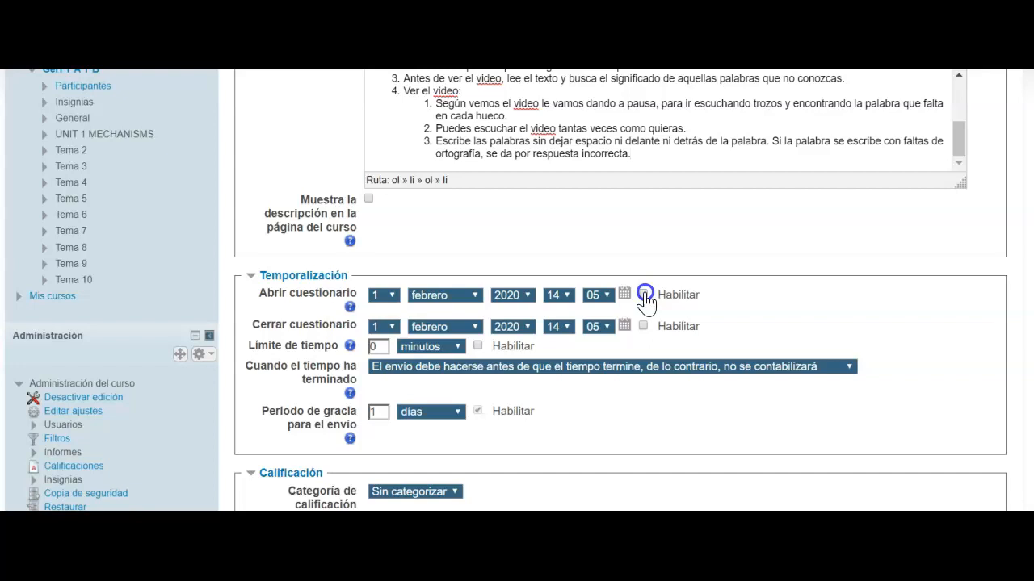
click(645, 327)
click(379, 348)
Assign the quiz to the TEma 1 grade category and set the permitted attempts to 2.
scroll(468, 348, down, 4)
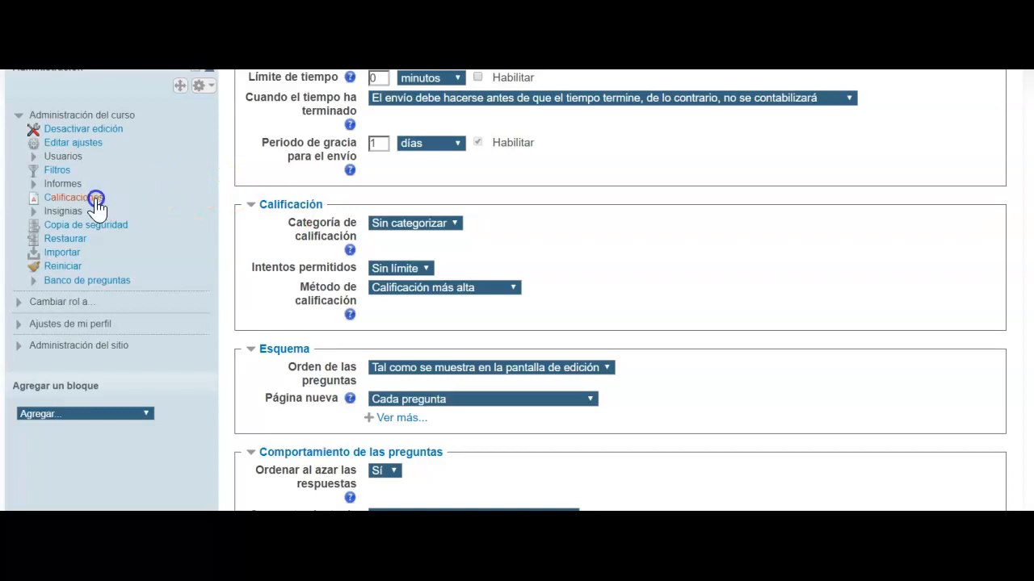
click(457, 225)
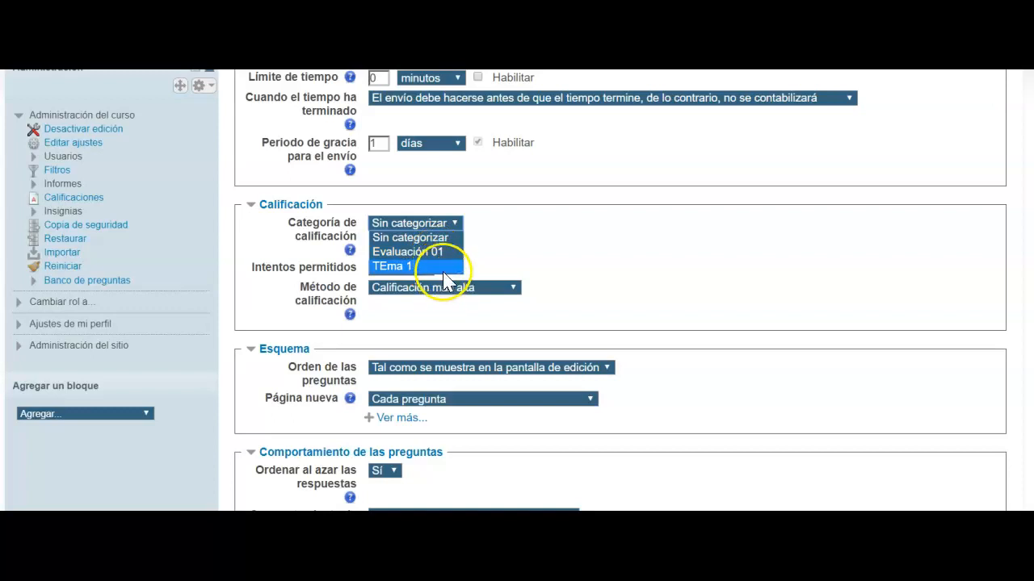
click(443, 269)
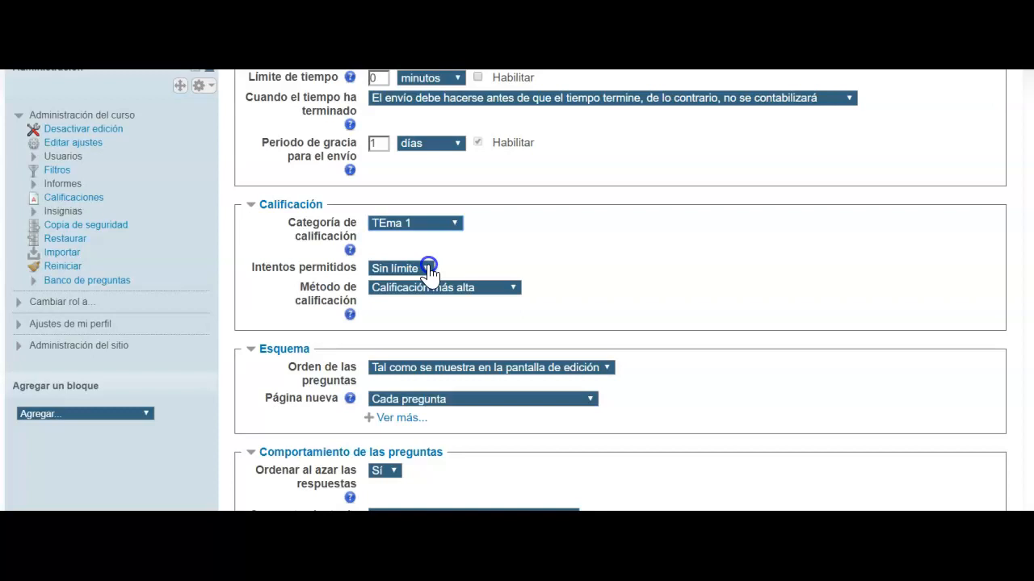
click(428, 268)
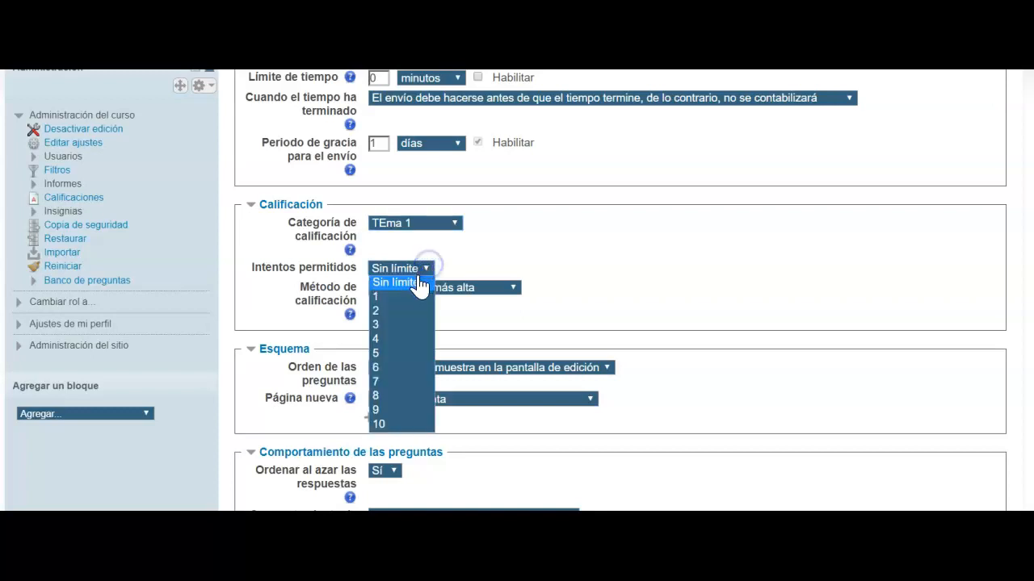
click(409, 310)
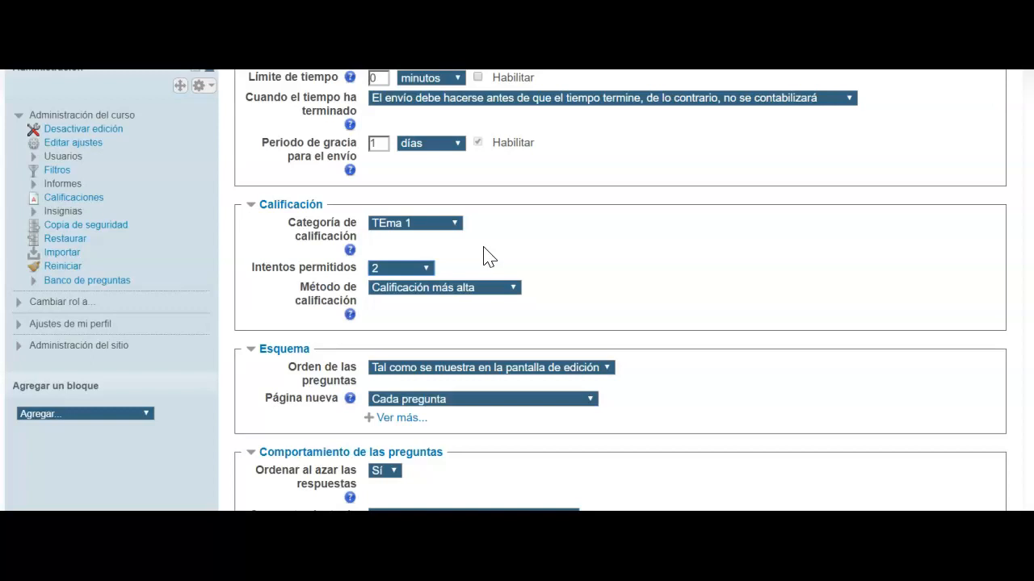
Disable reviewing El intento immediately after each attempt, later while the quiz is open, and after the quiz closes.
scroll(488, 257, down, 5)
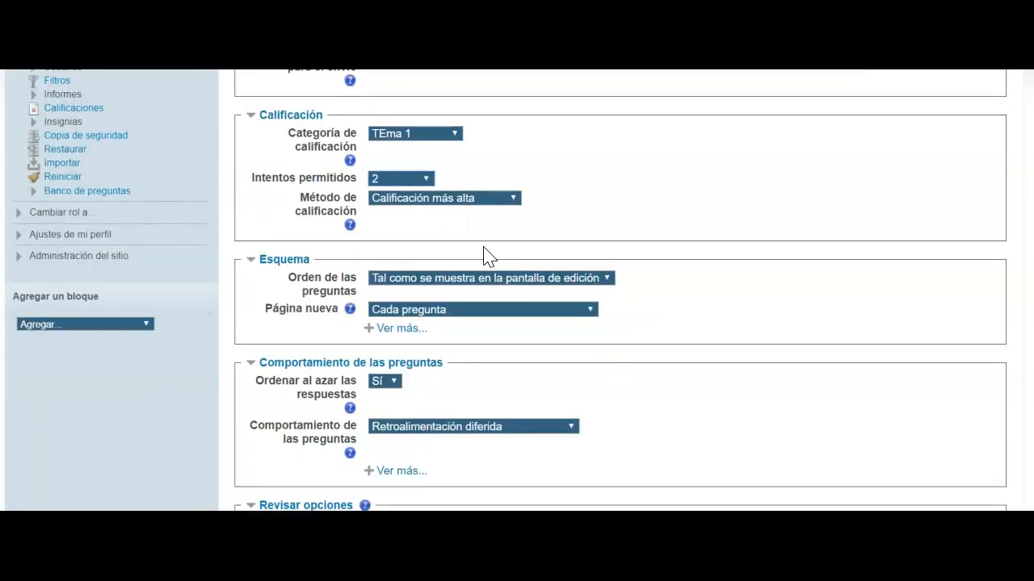
scroll(488, 257, down, 6)
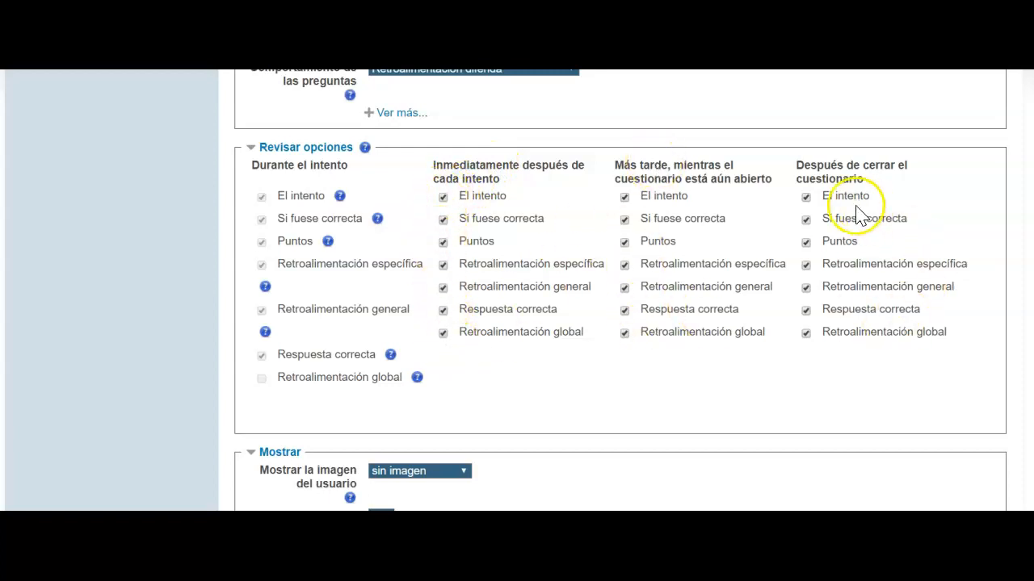
click(443, 198)
click(624, 197)
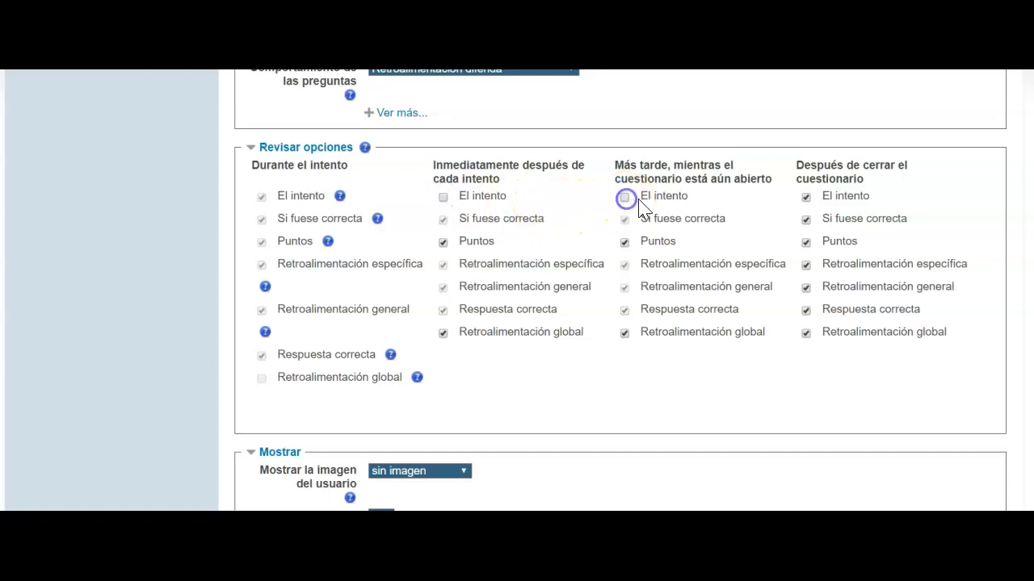
click(806, 197)
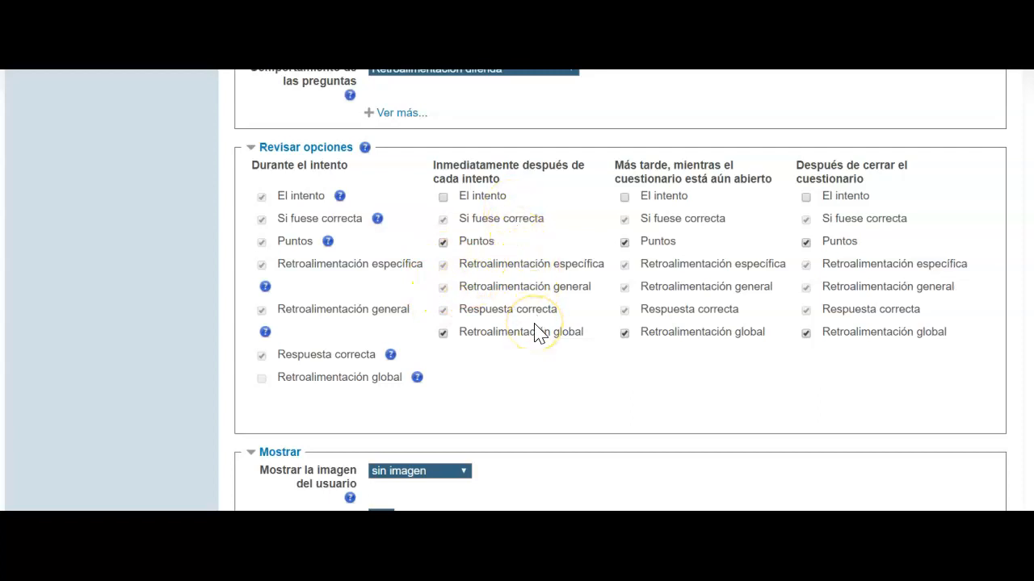
Save the quiz settings and display the quiz.
scroll(539, 334, down, 5)
scroll(540, 334, down, 10)
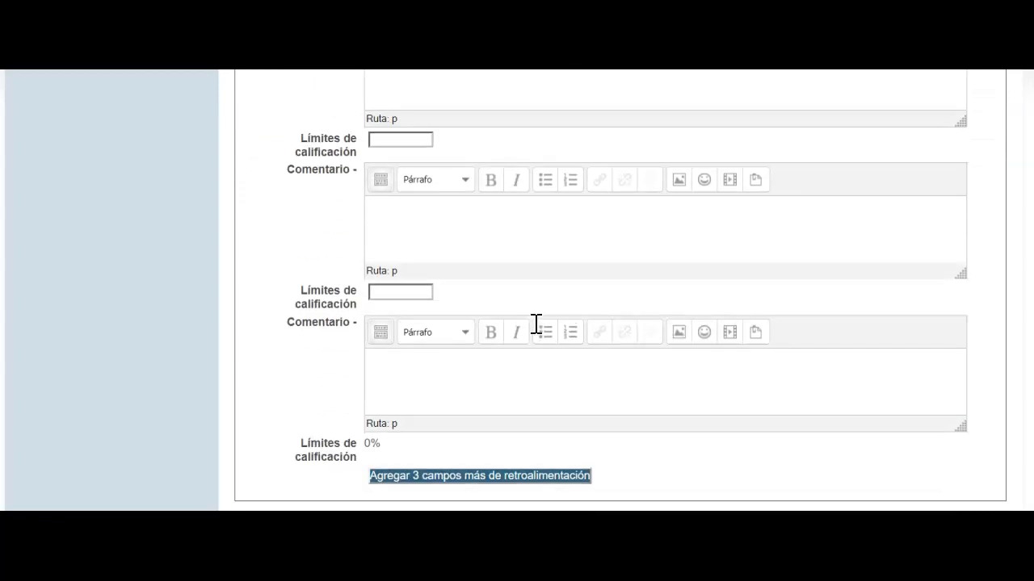
scroll(536, 327, down, 5)
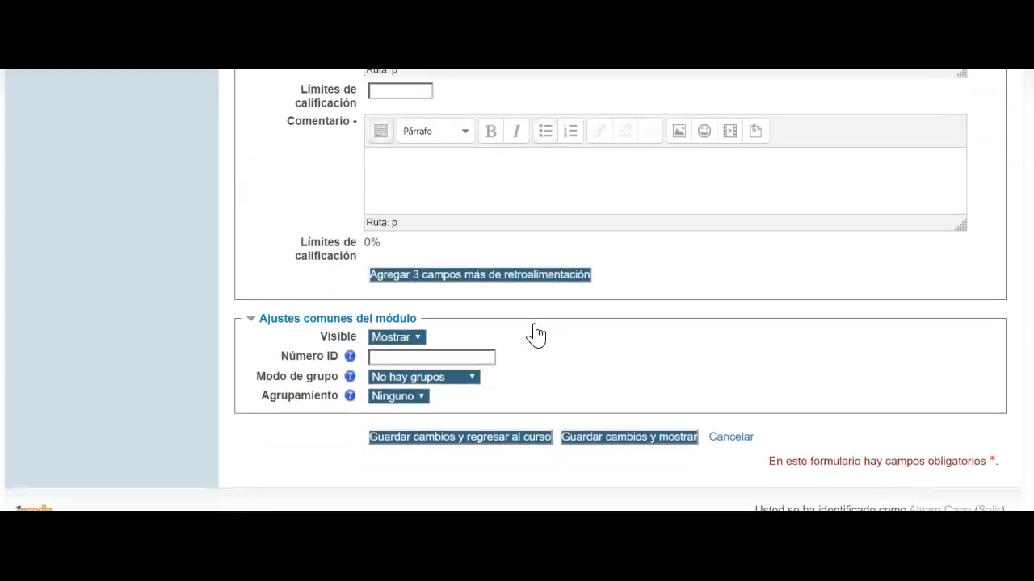
click(630, 444)
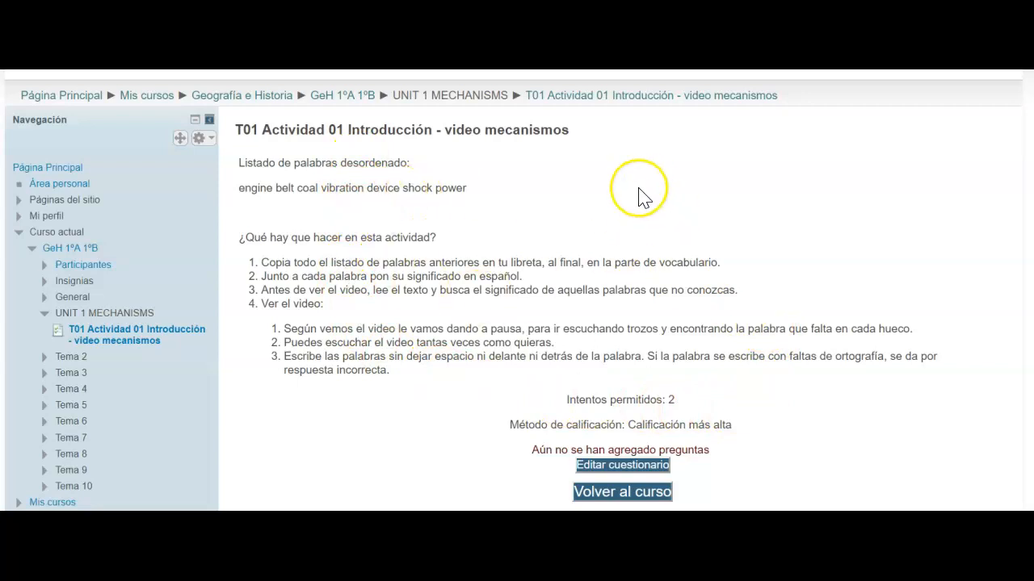
Open the quiz for question editing, and hide and reshow the question bank contents.
scroll(639, 195, down, 2)
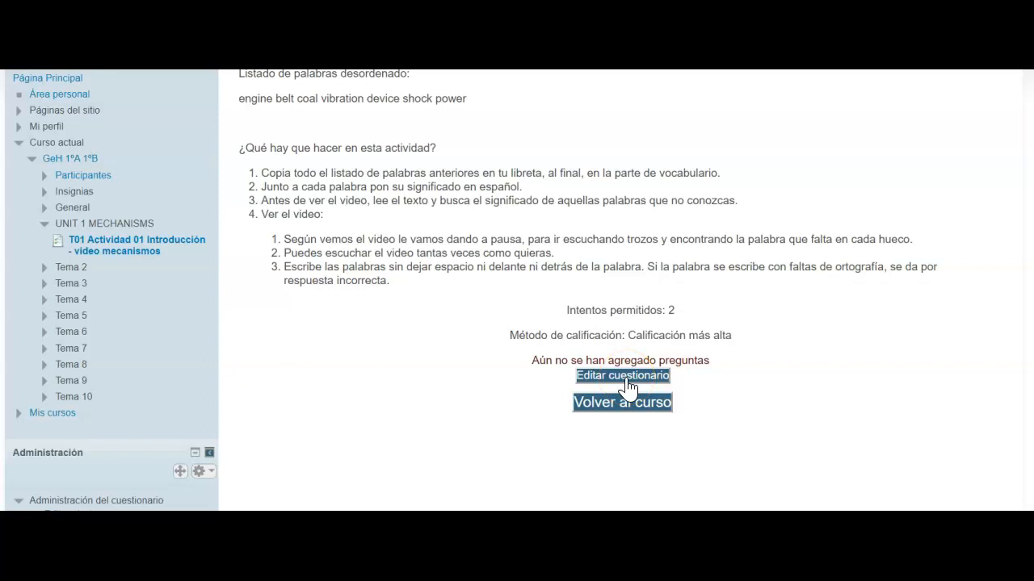
click(616, 376)
click(637, 377)
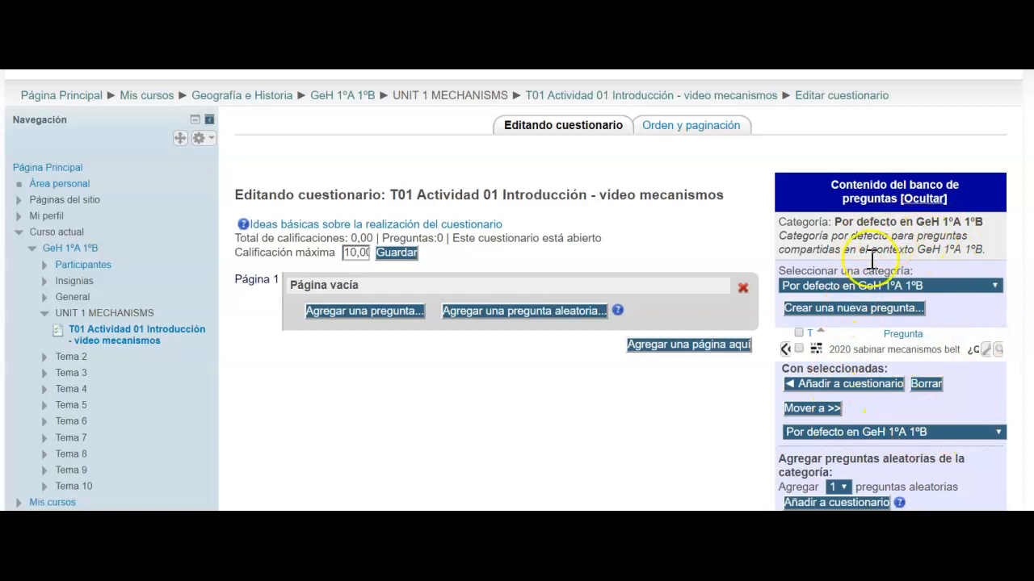
click(924, 199)
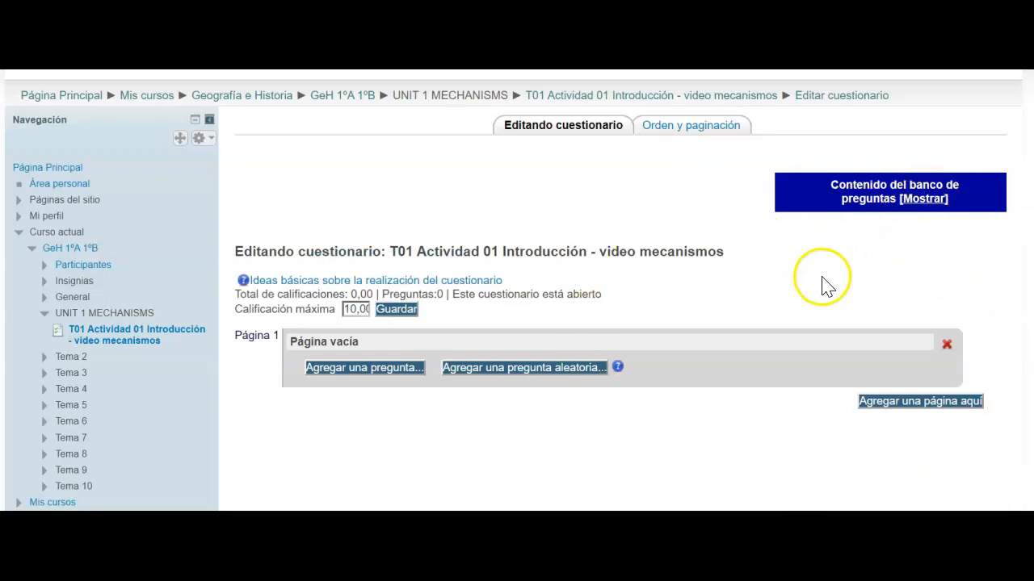
click(924, 199)
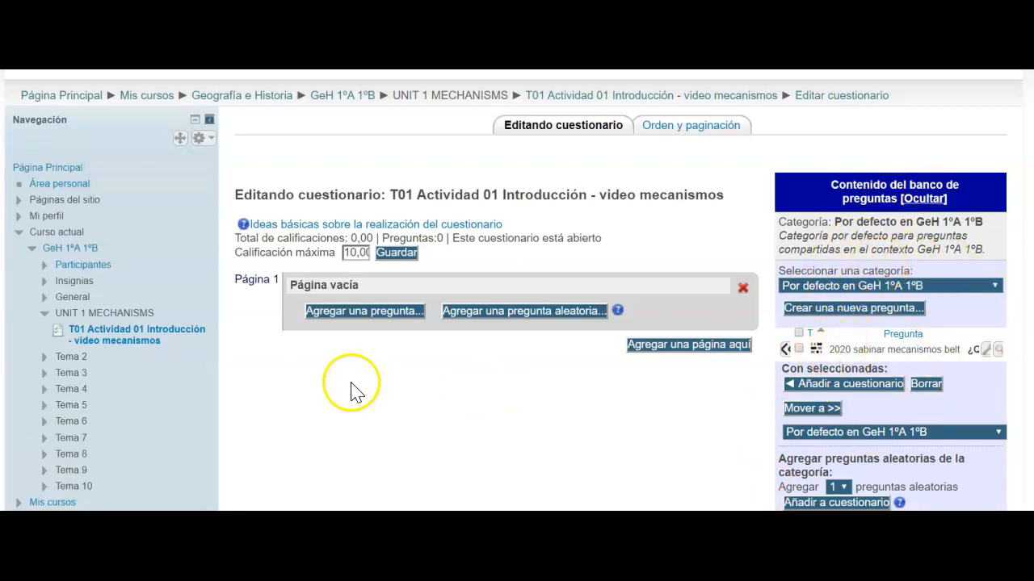
Add the Cloze question "2020 sabinar mecanismos belt" from the Tema 1 question category to the quiz.
scroll(115, 363, down, 6)
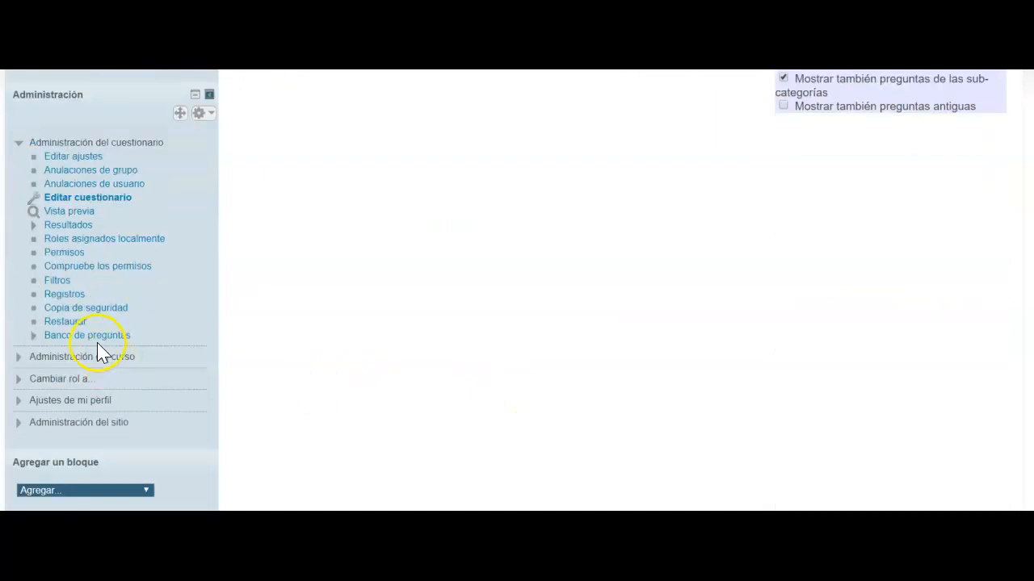
scroll(489, 318, up, 6)
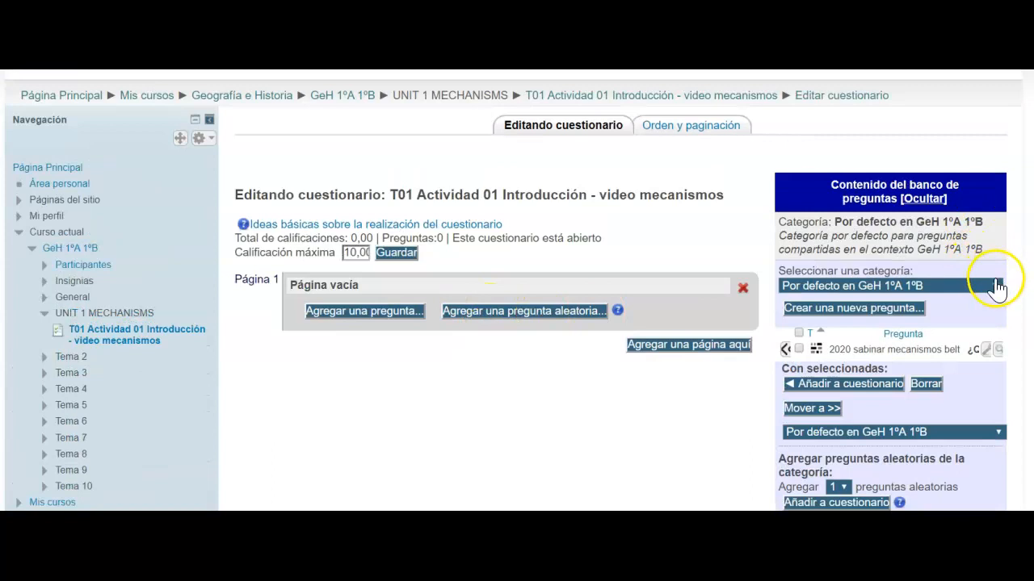
click(998, 286)
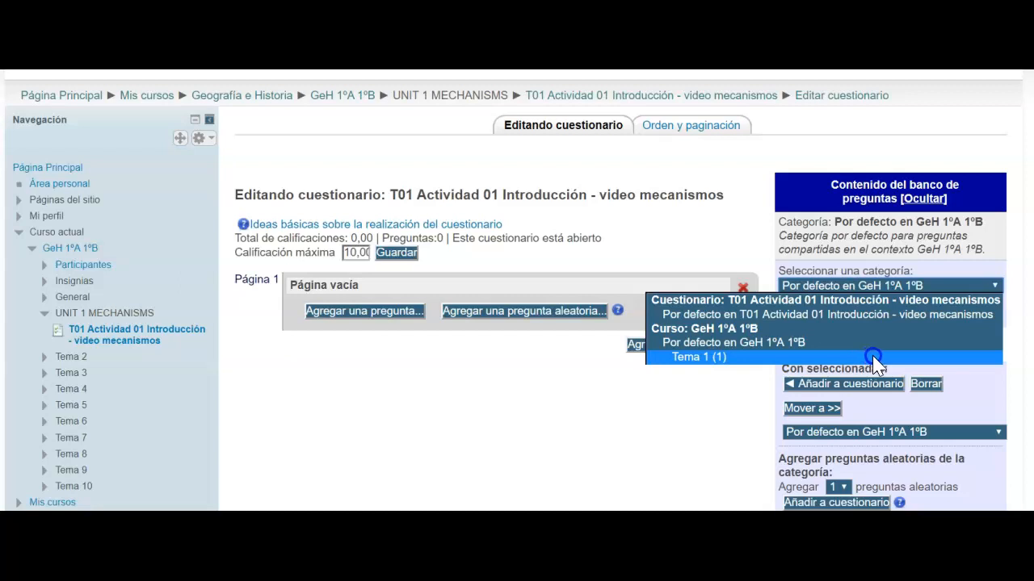
click(876, 357)
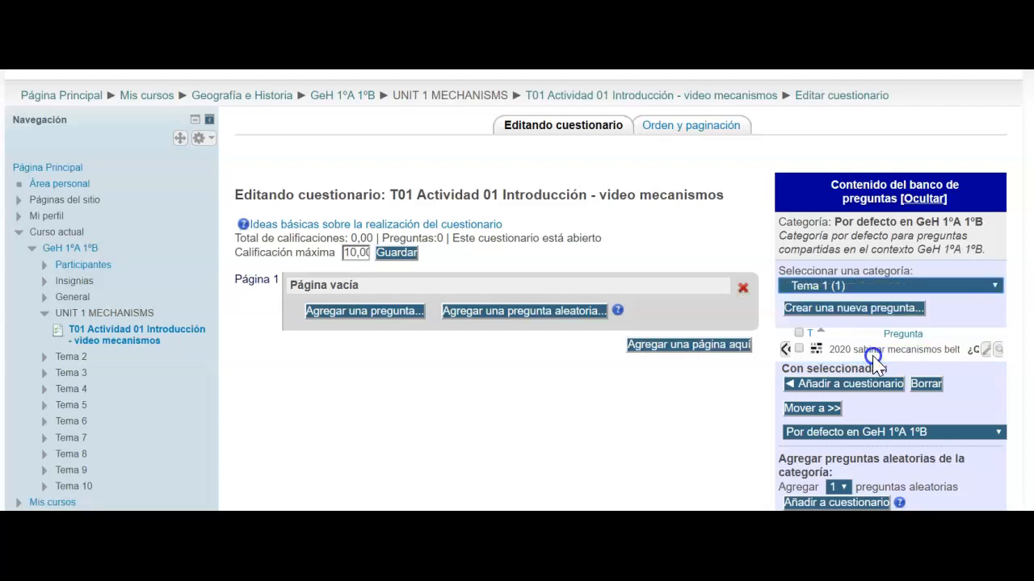
click(925, 361)
click(800, 325)
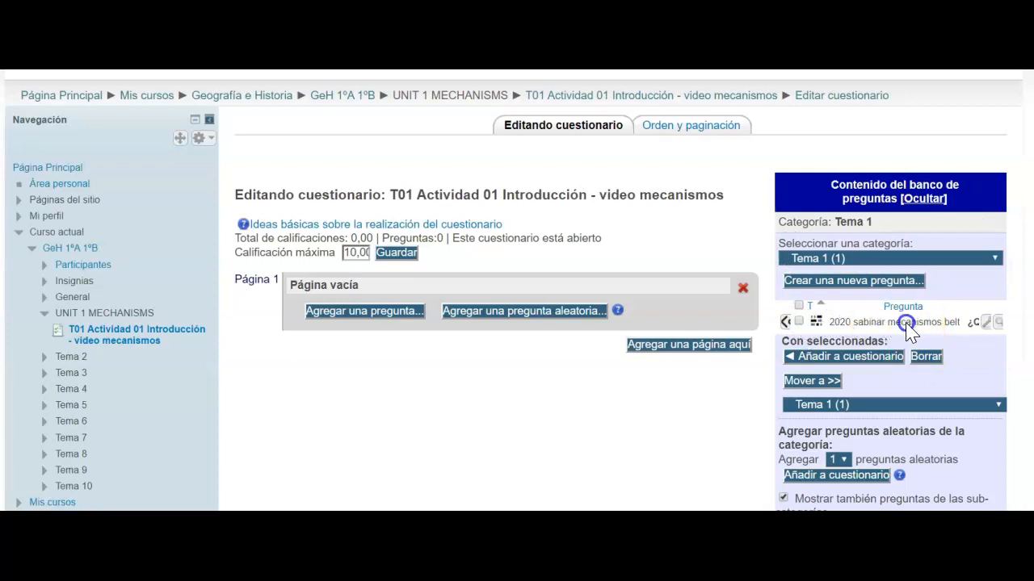
click(800, 321)
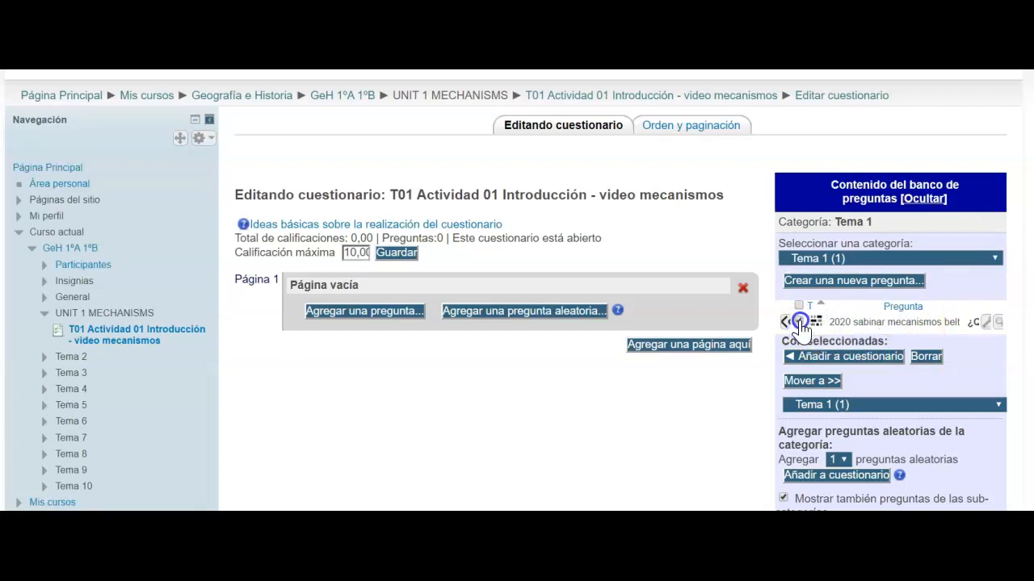
click(858, 366)
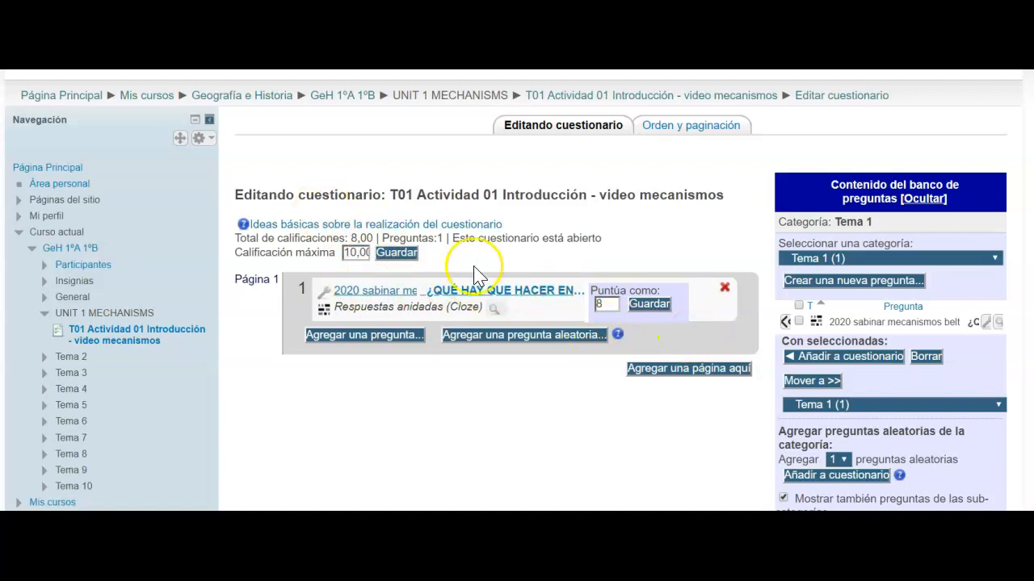
Save the quiz's maximum grade of 10,00 and return to the GeH 1ºA 1ºB course with editing turned off.
click(399, 258)
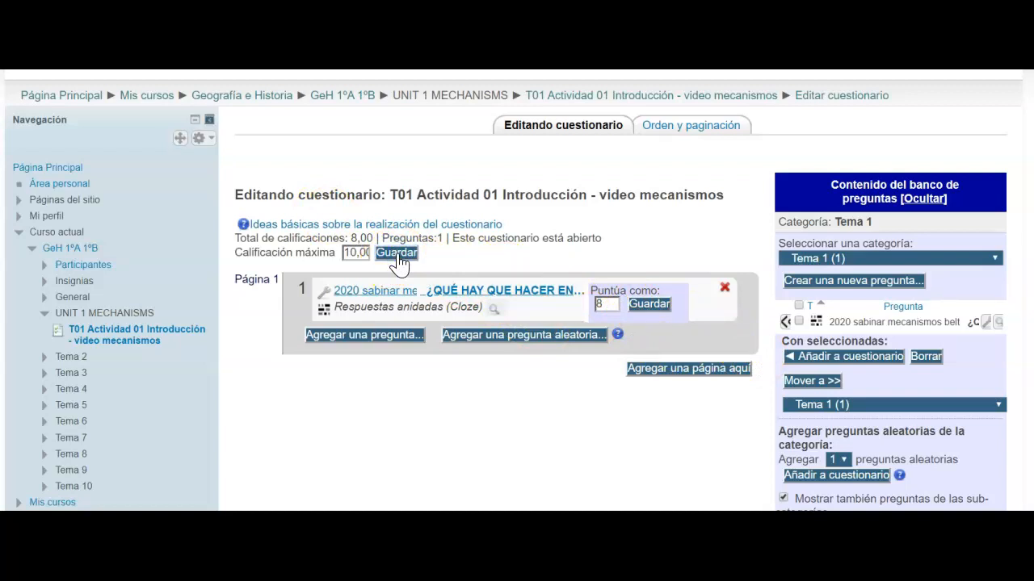
click(343, 99)
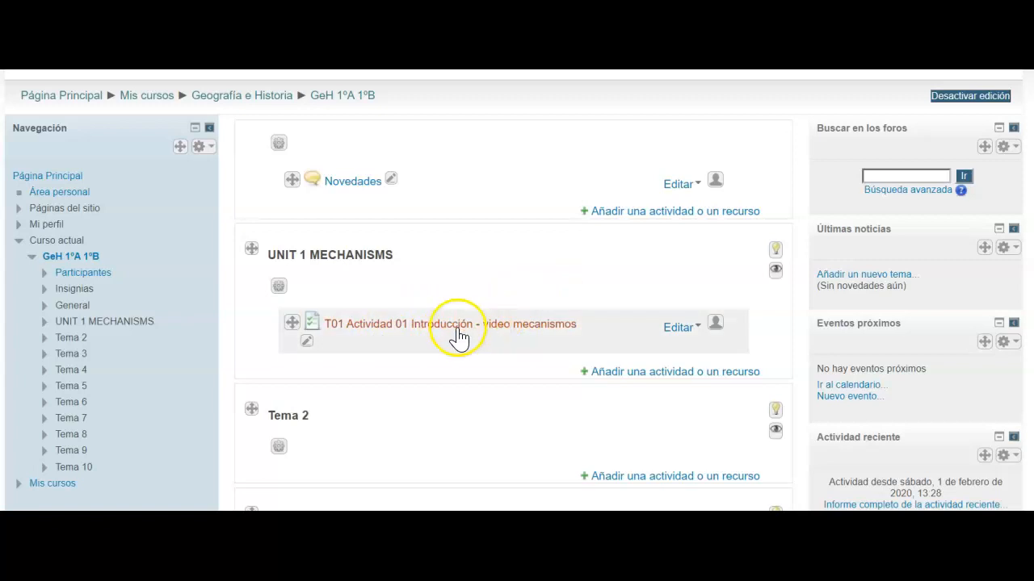
click(968, 101)
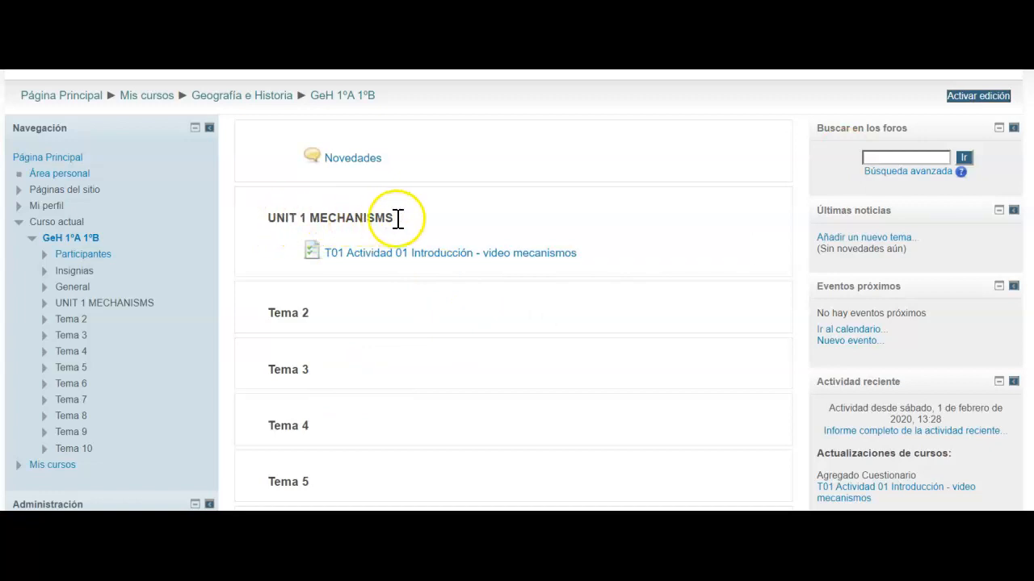
Open T01 Actividad 01 Introducción - video mecanismos and start a preview attempt.
click(460, 260)
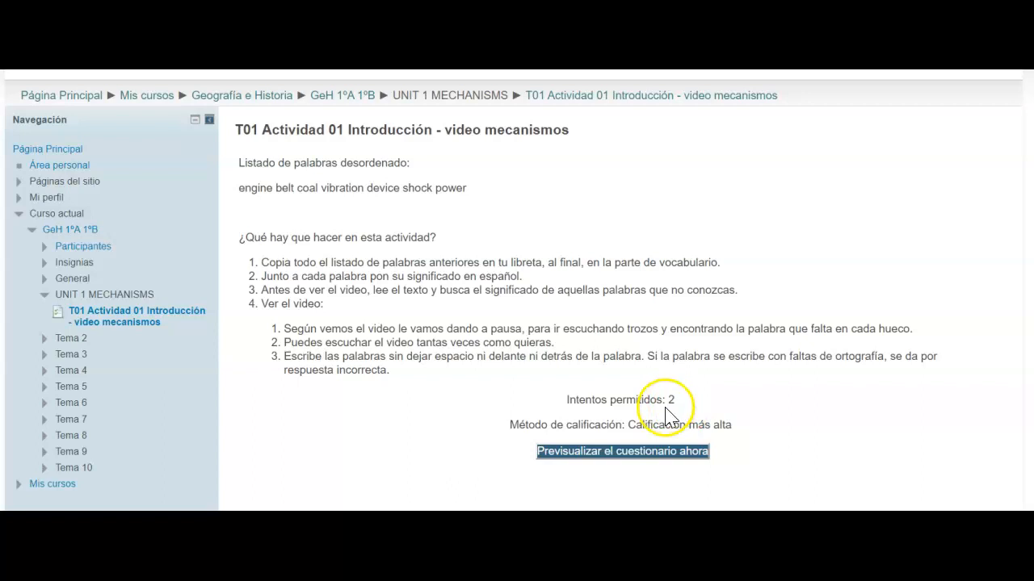
click(609, 459)
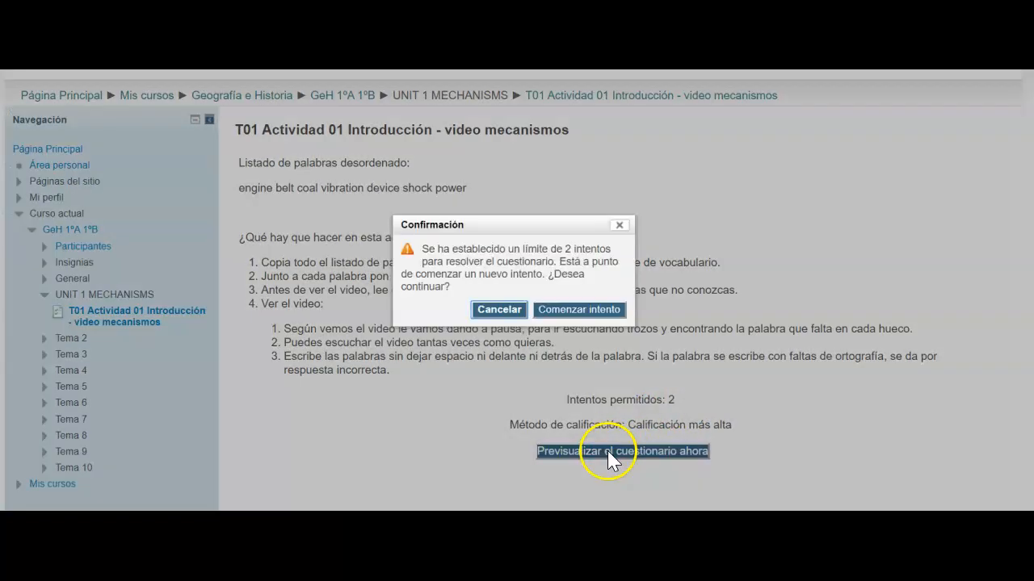
click(579, 311)
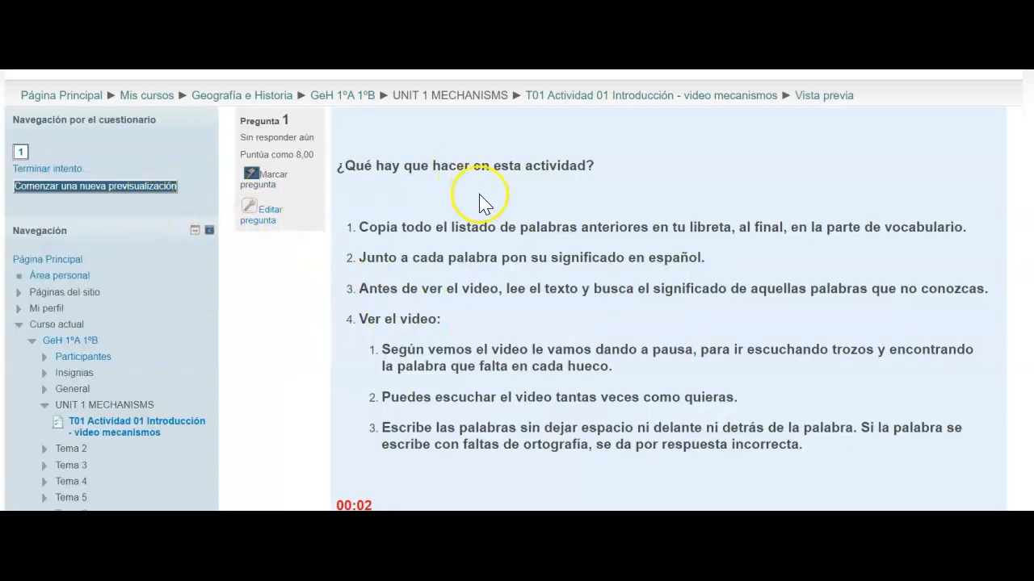
Look through the previewed question's instructions, gap-fill text, Belt Drives video and unordered word list.
scroll(533, 217, down, 5)
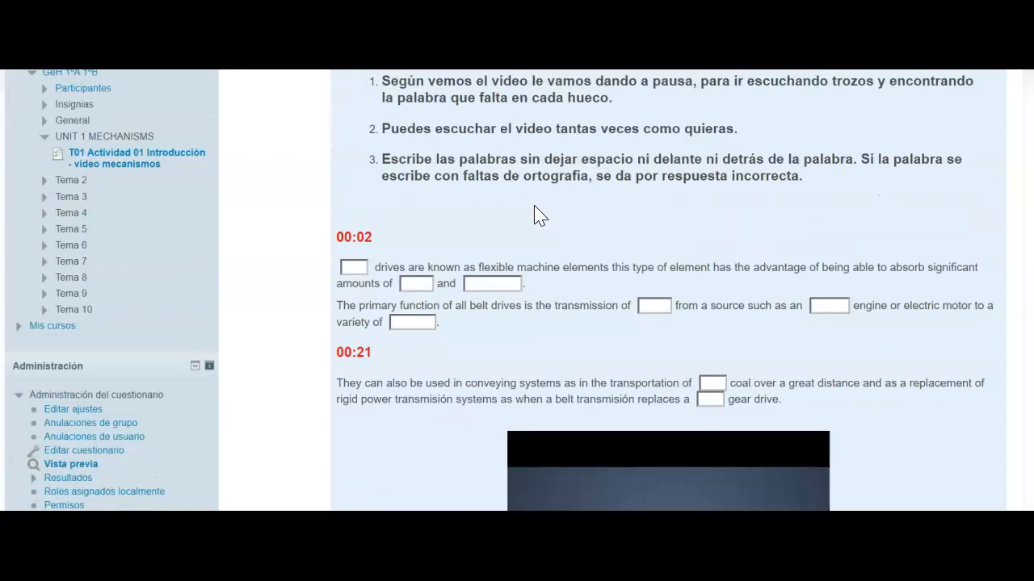
scroll(533, 217, down, 3)
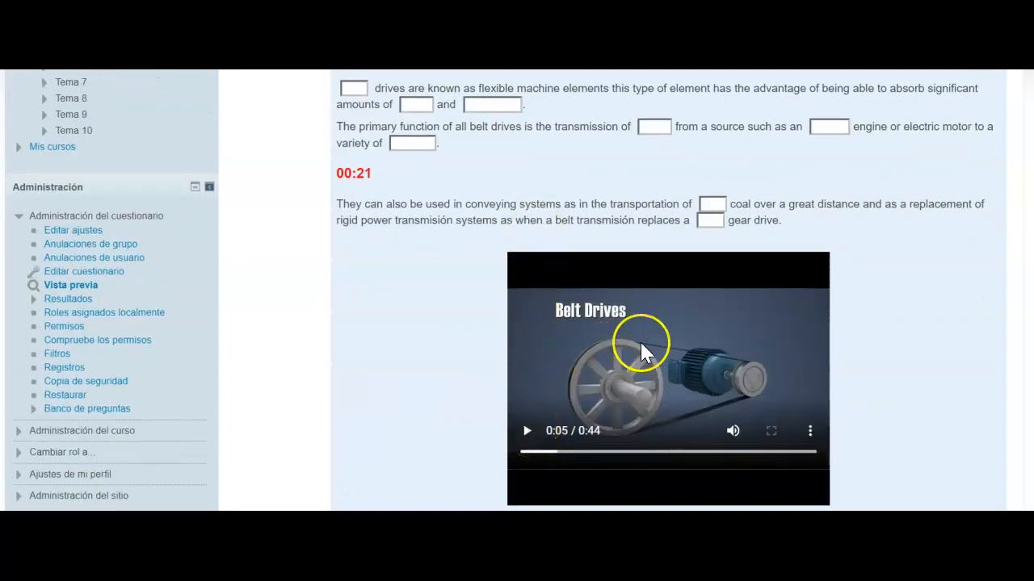
scroll(541, 129, up, 2)
scroll(541, 129, up, 3)
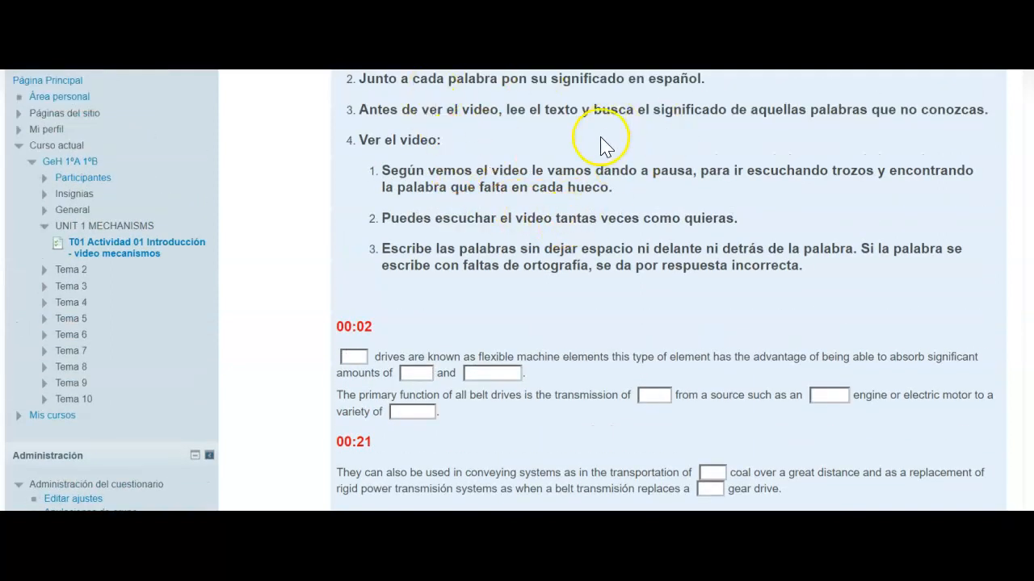
scroll(607, 208, up, 3)
scroll(606, 207, down, 7)
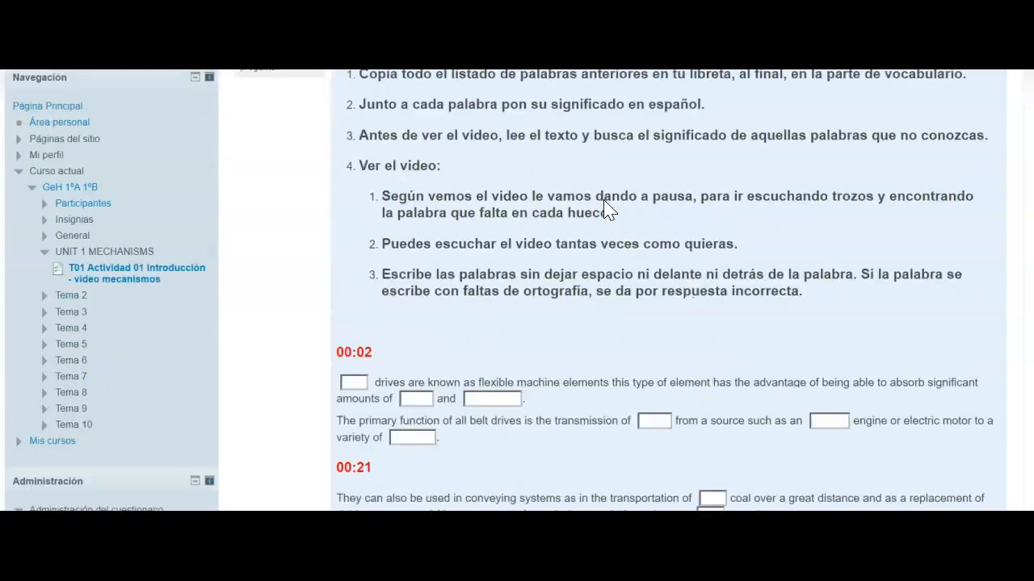
scroll(495, 202, down, 3)
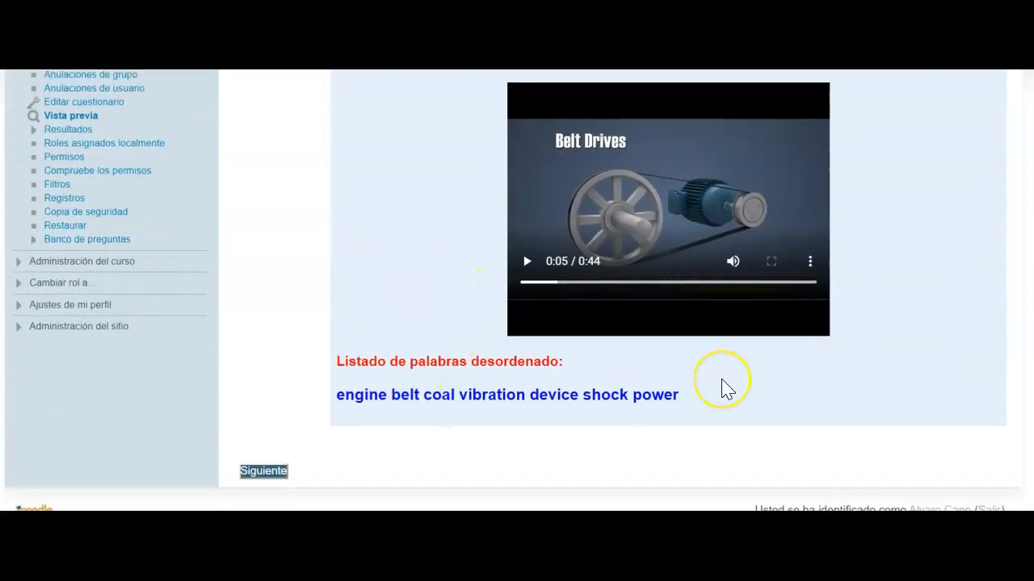
scroll(721, 387, up, 8)
scroll(721, 387, down, 5)
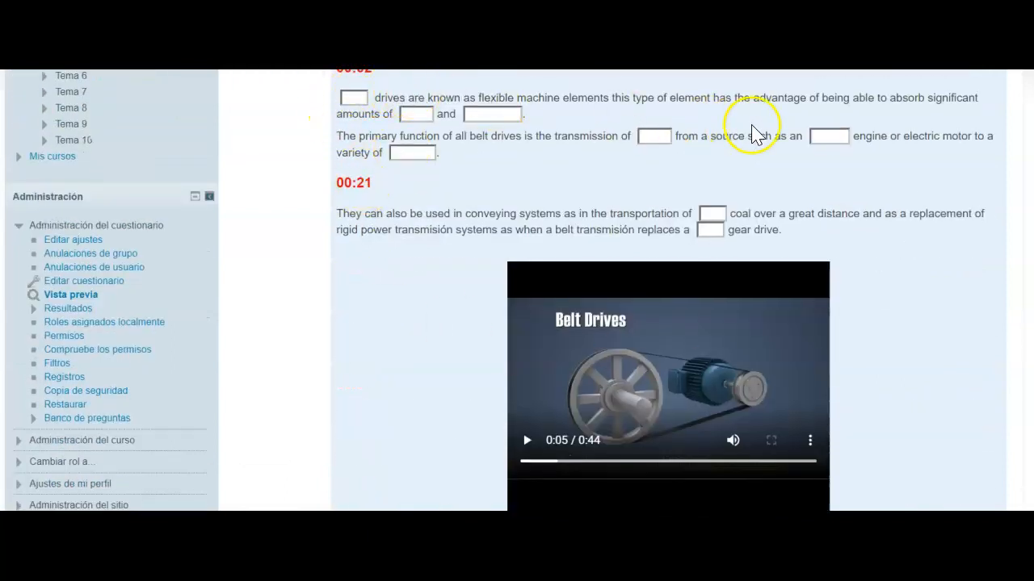
scroll(578, 259, down, 3)
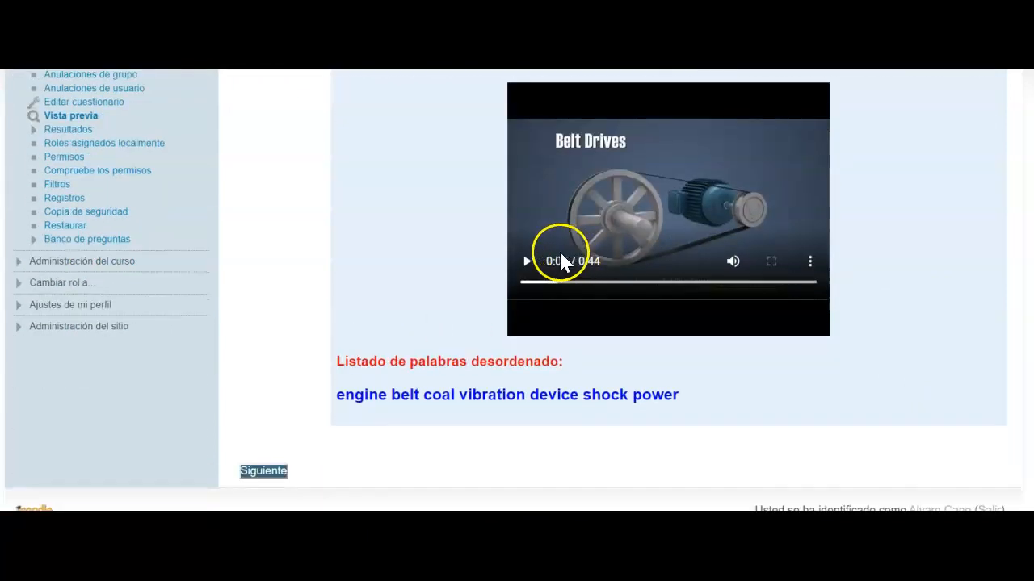
scroll(560, 253, up, 10)
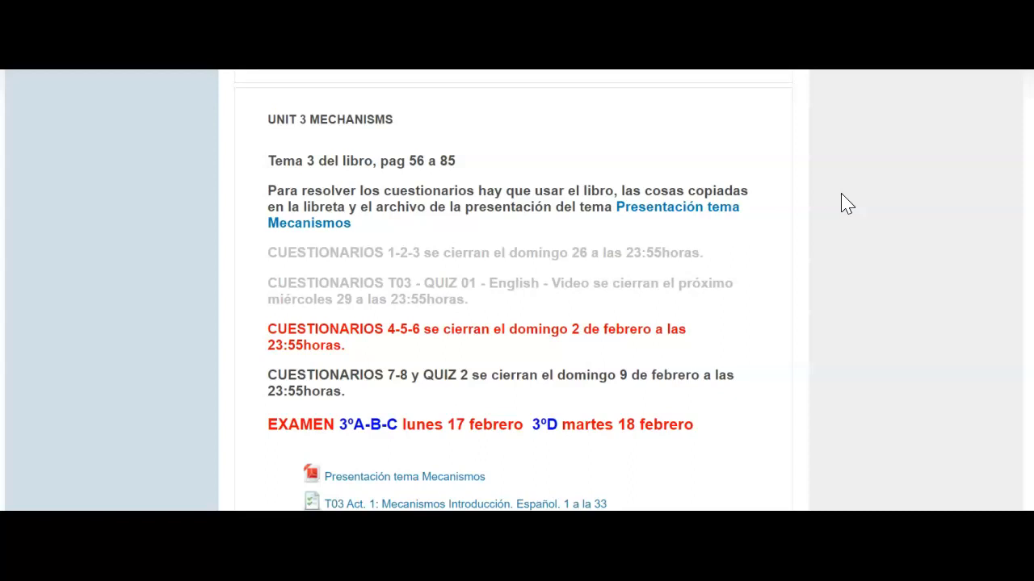
Look over the UNIT 3 MECHANISMS activities in the 3ºESOTEC course and the instructions of T03 - QUIZ 01 on Gears and wheels.
click(830, 196)
scroll(565, 359, down, 5)
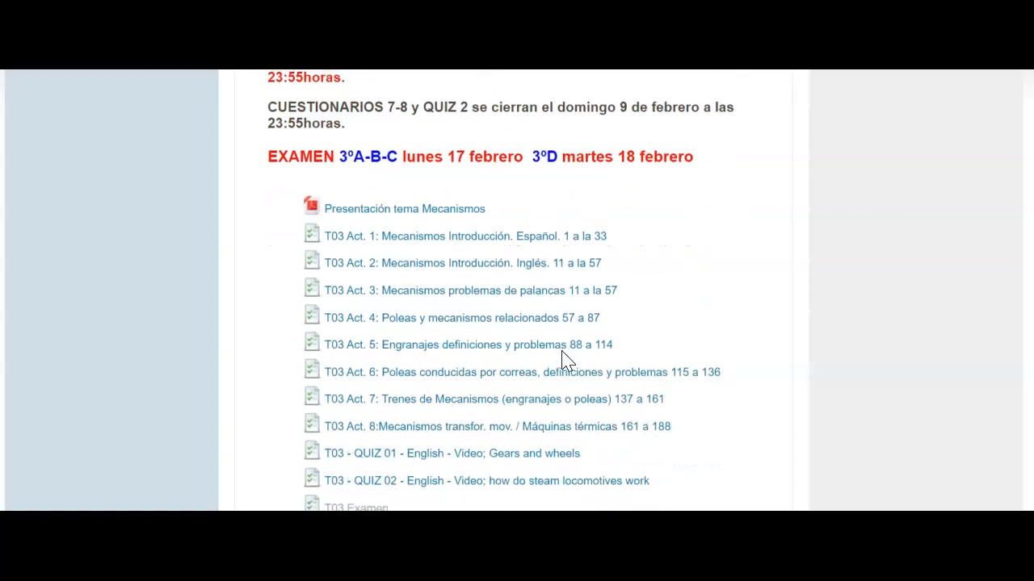
scroll(565, 359, down, 1)
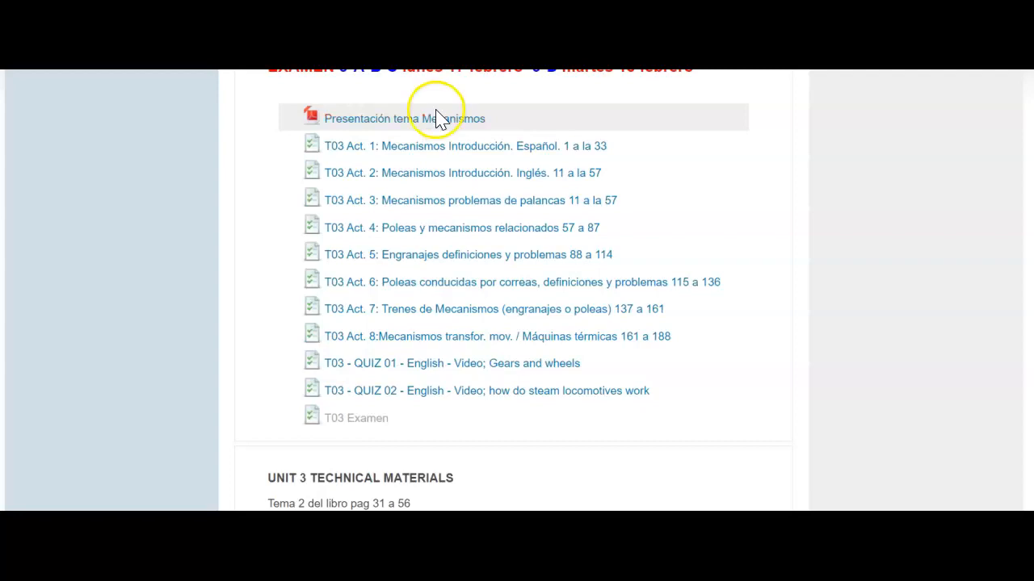
click(469, 365)
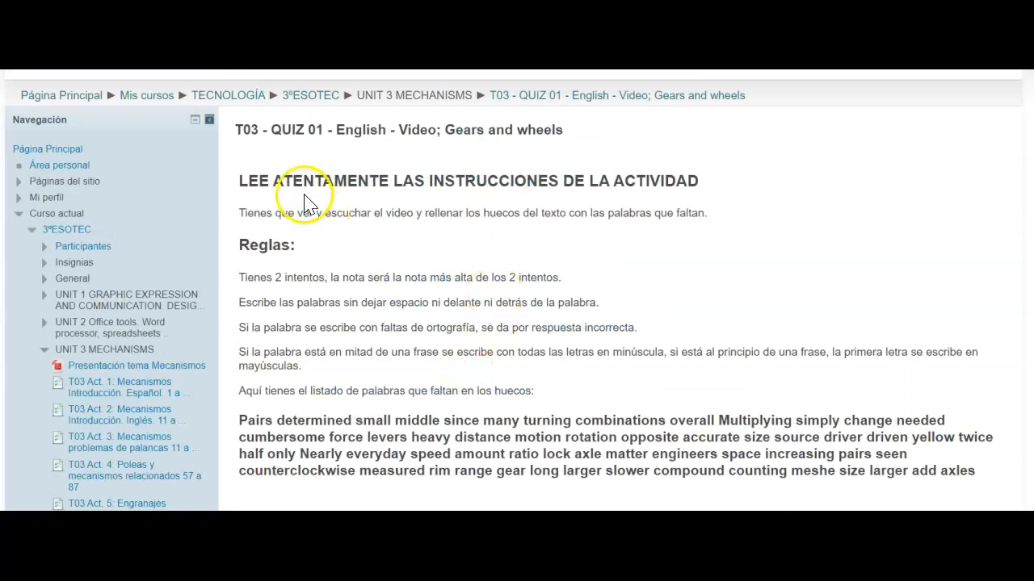
scroll(359, 142, down, 1)
scroll(361, 154, down, 4)
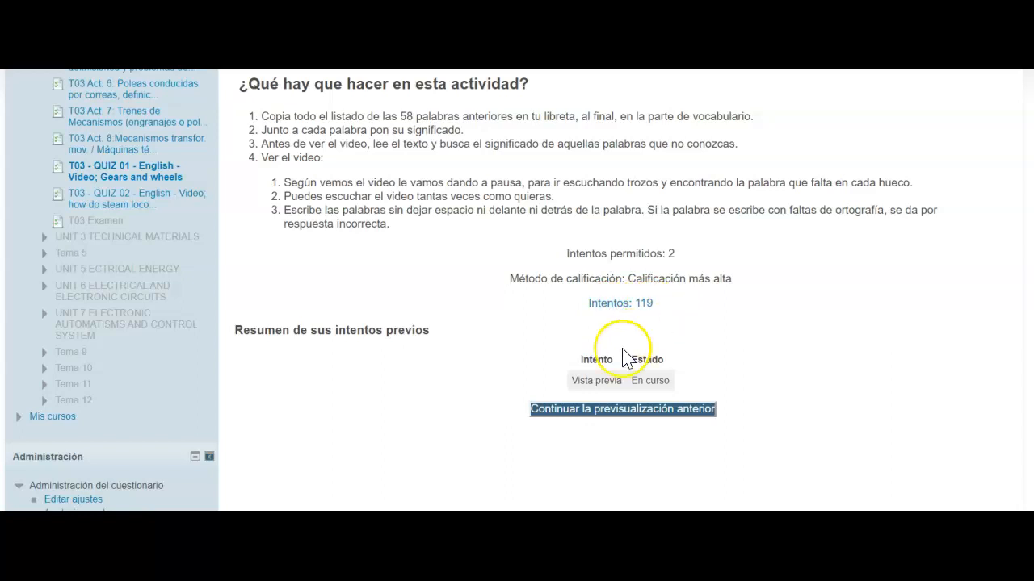
Continue the previous preview of T03 - QUIZ 01 and examine the instructions and video in question 2.
click(595, 410)
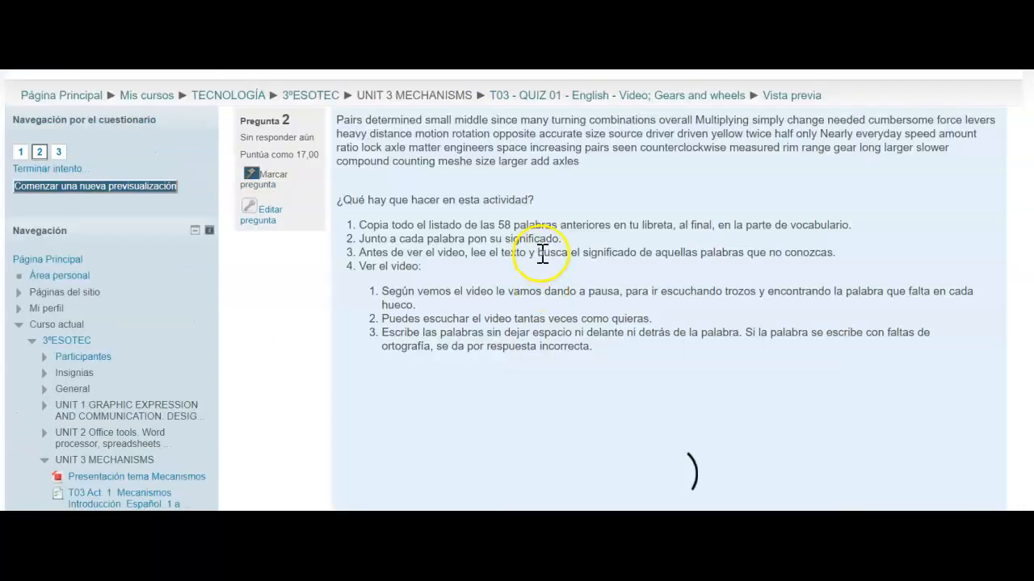
scroll(548, 258, down, 2)
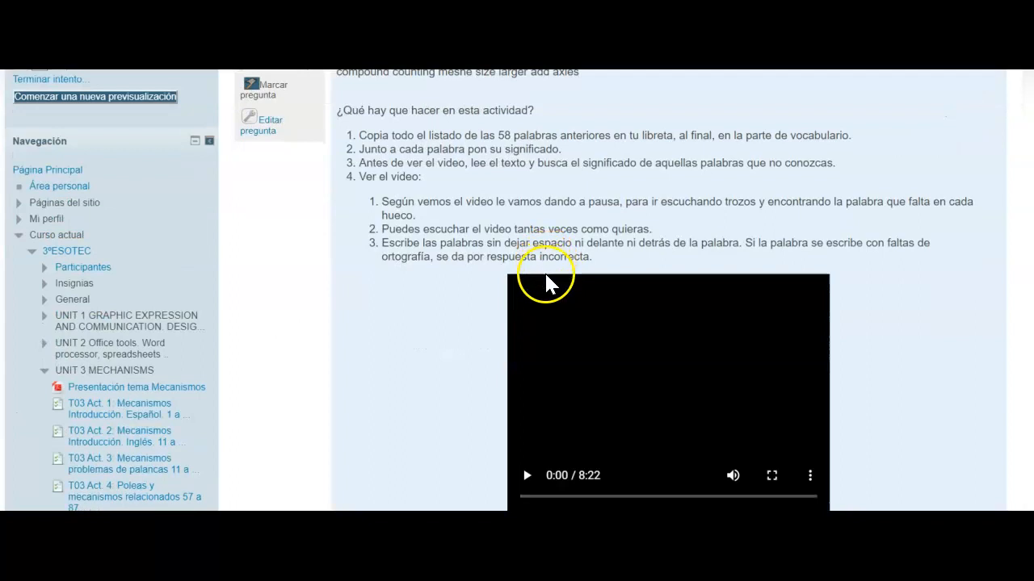
scroll(533, 339, down, 2)
scroll(457, 237, up, 3)
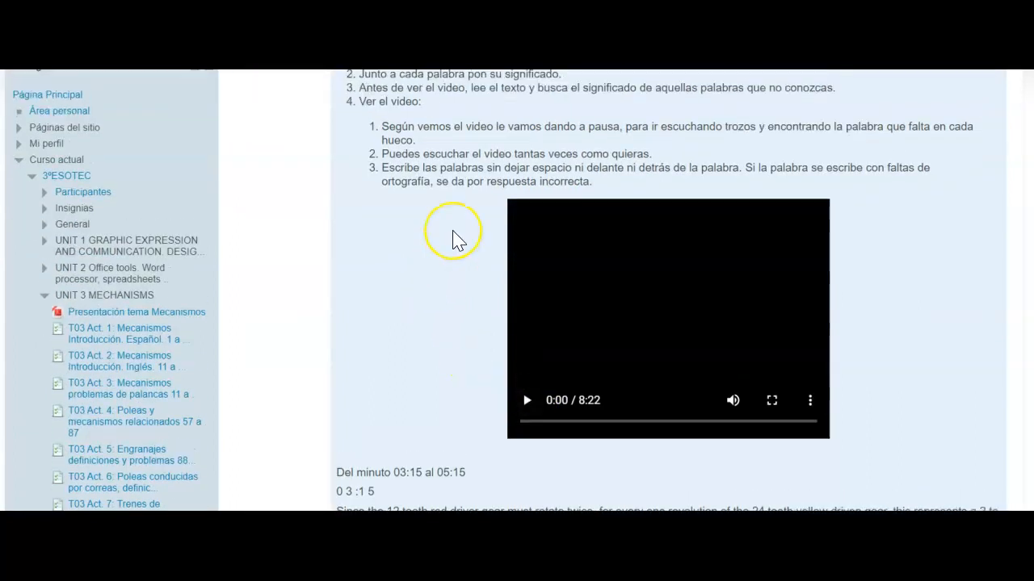
Examine question 2 of the T03 - QUIZ 01 preview: its instructions, 03:15 to 05:15 video section and gap-fill text about gear ratios.
scroll(454, 230, down, 1)
scroll(454, 230, down, 1)
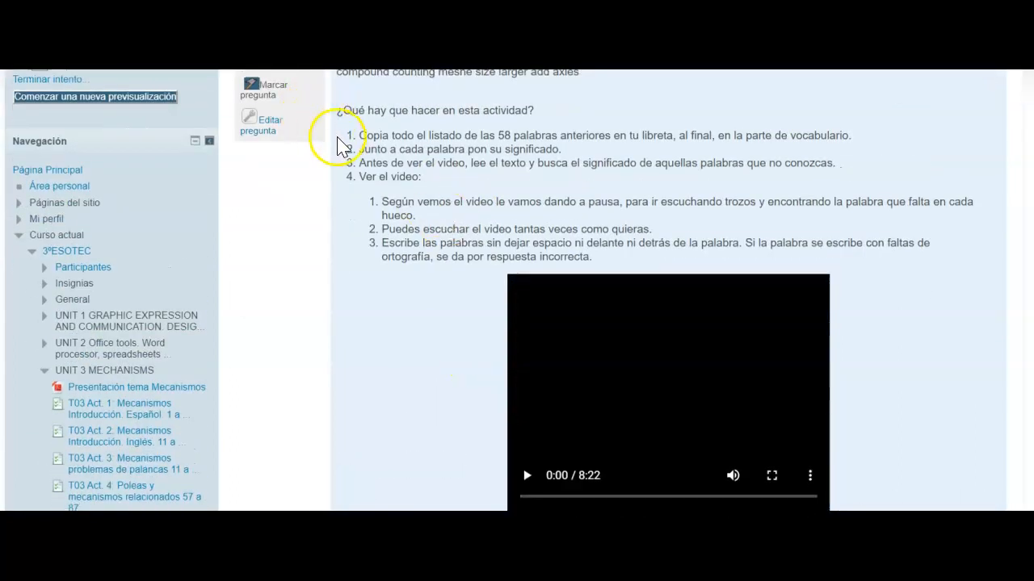
scroll(341, 143, down, 2)
scroll(349, 153, down, 10)
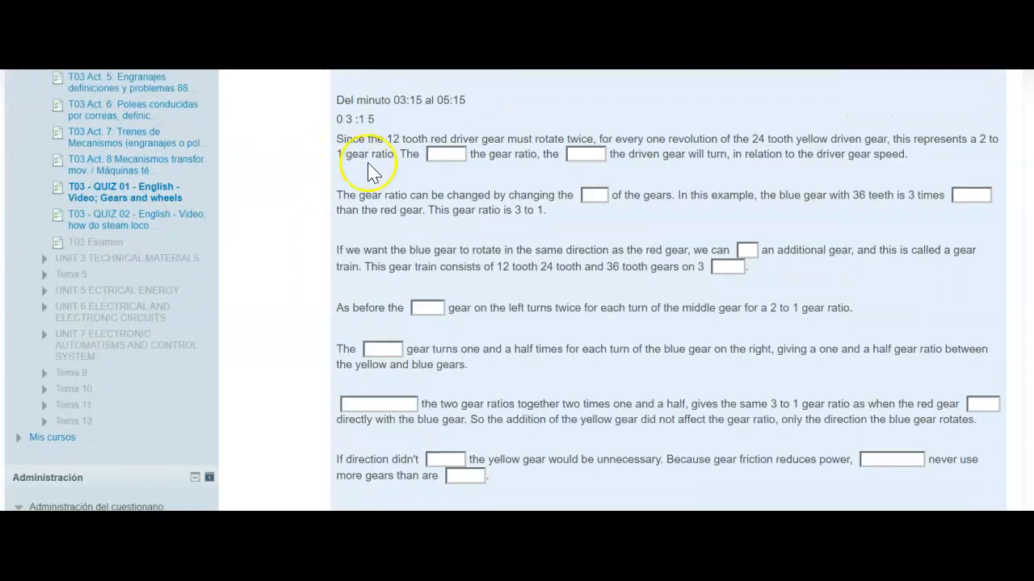
scroll(543, 219, down, 2)
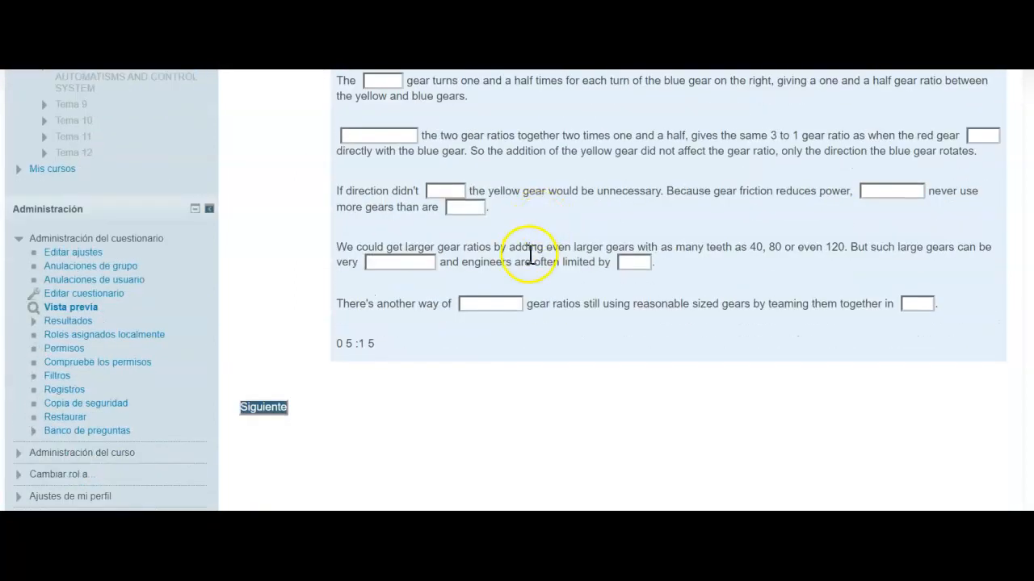
scroll(530, 255, up, 11)
scroll(526, 252, up, 2)
scroll(527, 253, down, 5)
click(565, 241)
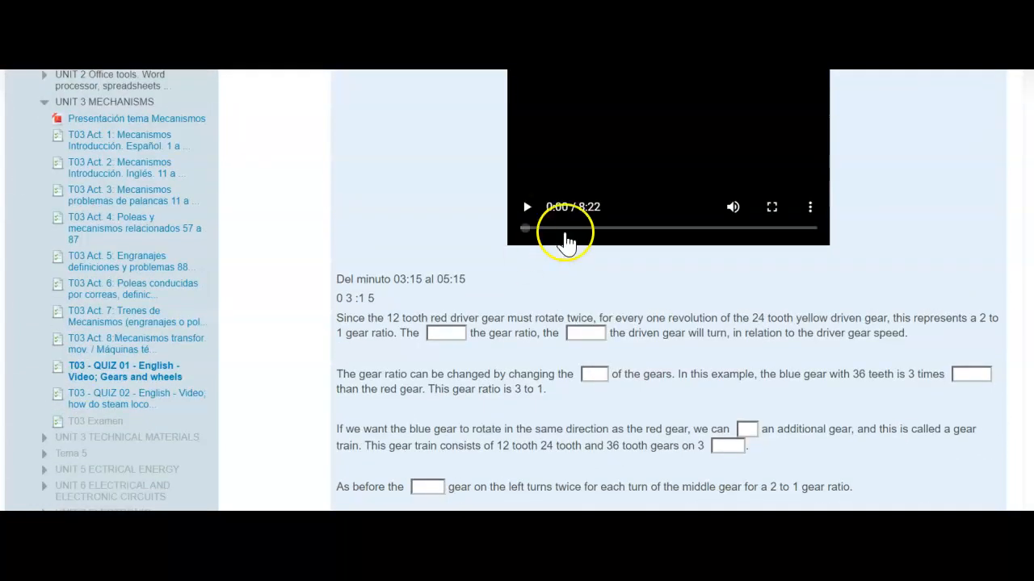
scroll(588, 205, down, 5)
scroll(586, 205, up, 6)
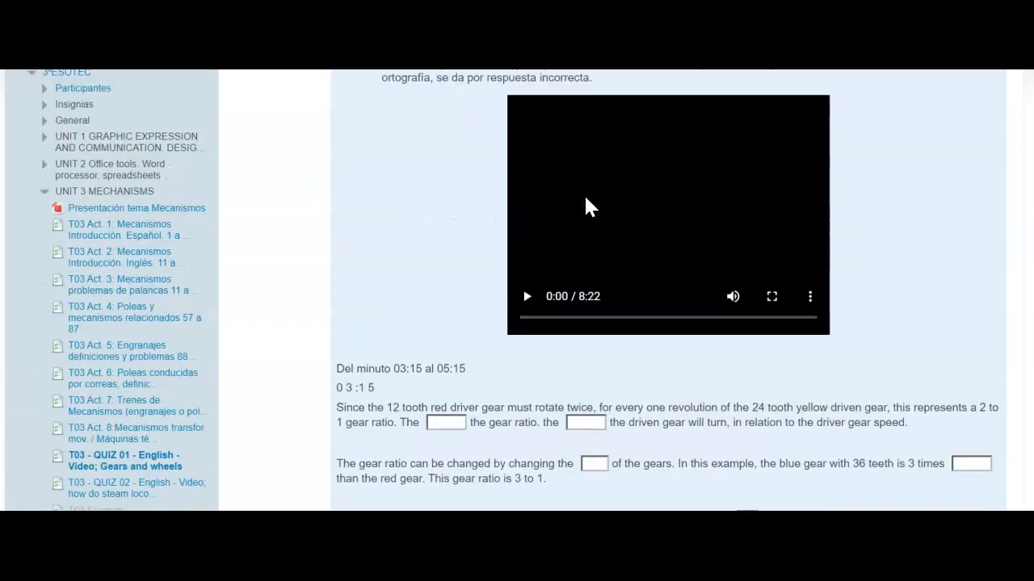
scroll(586, 206, down, 9)
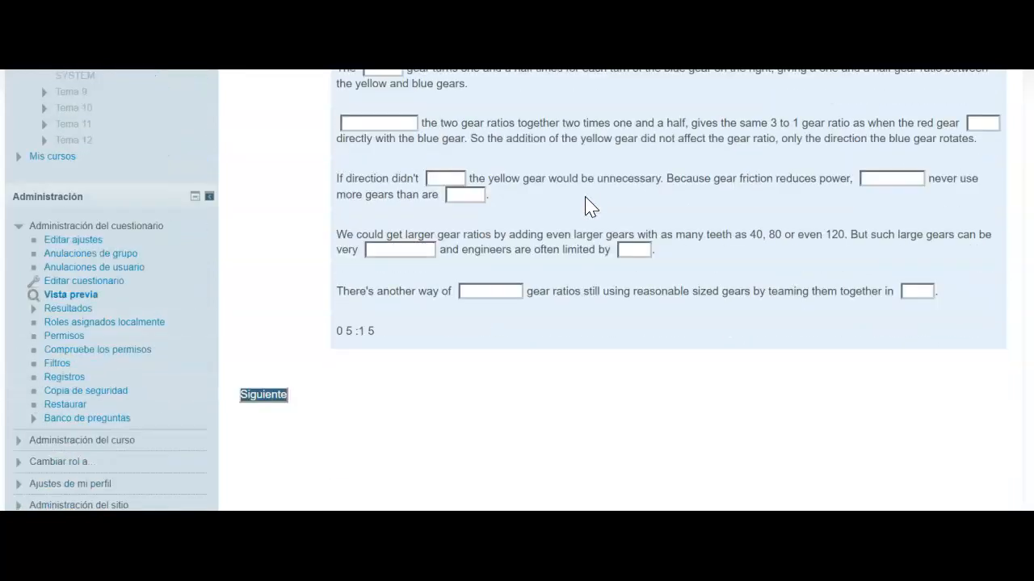
scroll(588, 205, down, 1)
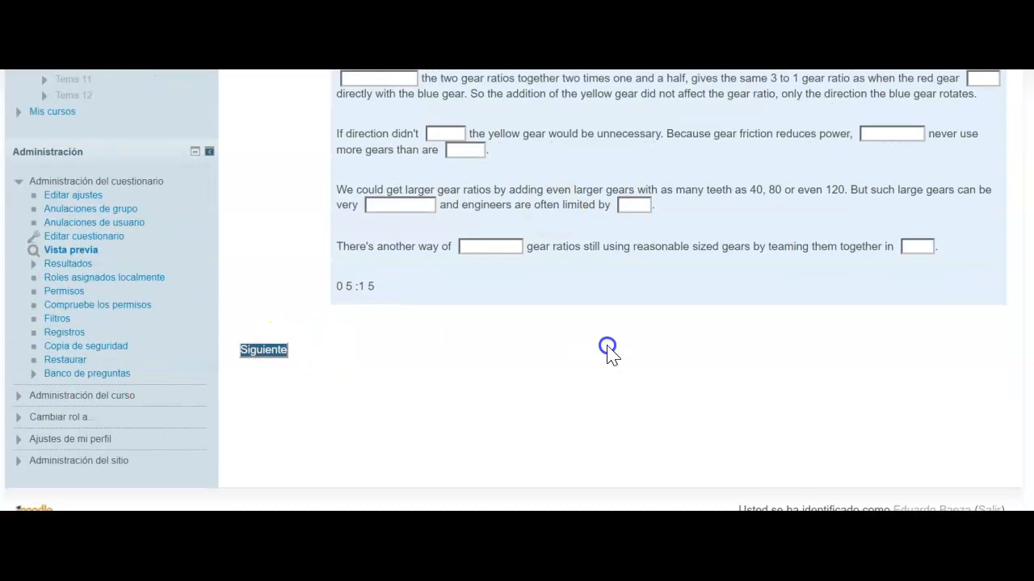
Go to question 3 of the preview and examine its word list, instructions, video and gap-fill text on compound gear trains.
scroll(537, 259, down, 4)
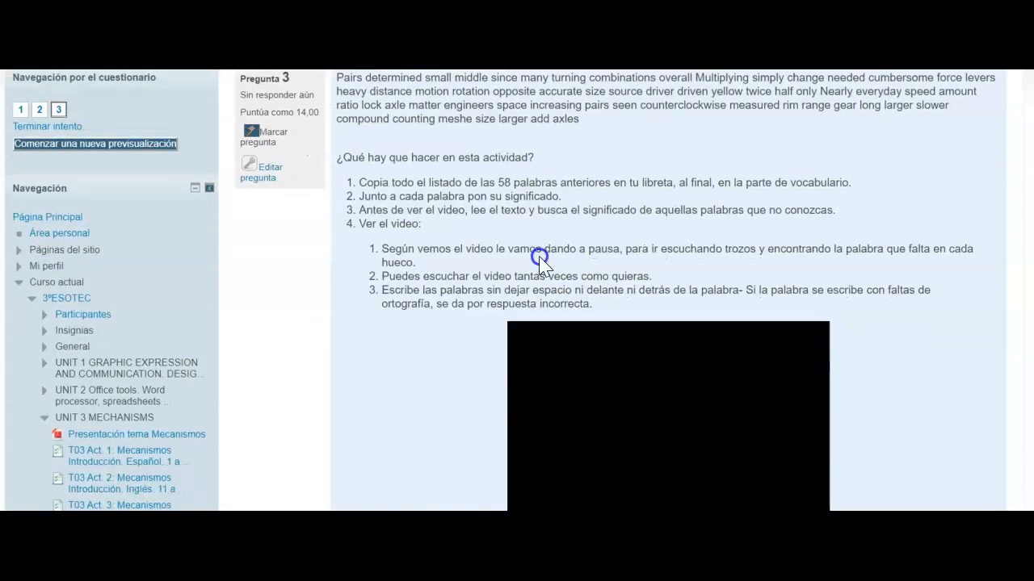
scroll(538, 258, down, 4)
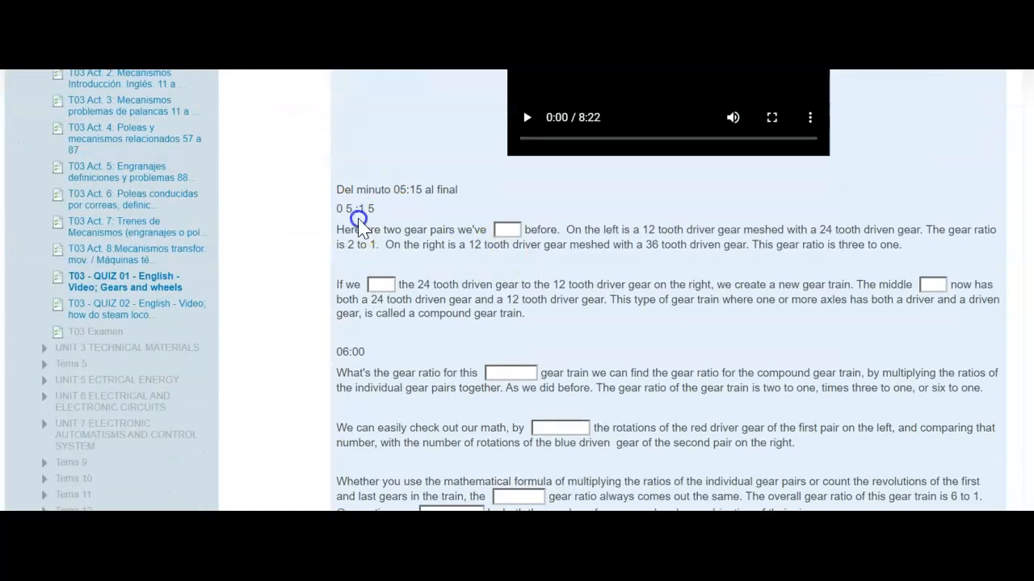
scroll(358, 222, down, 6)
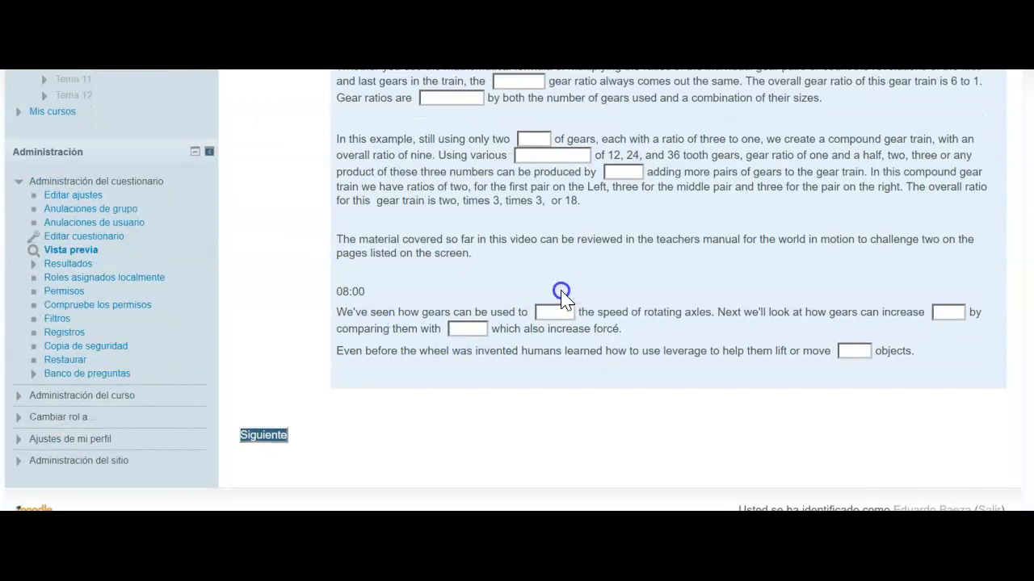
scroll(561, 297, up, 10)
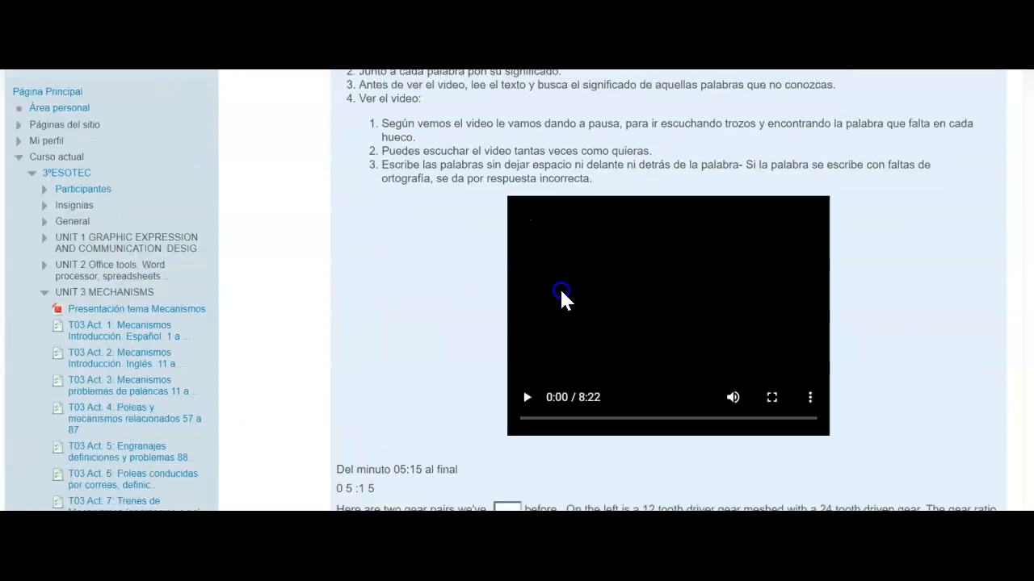
scroll(561, 297, down, 1)
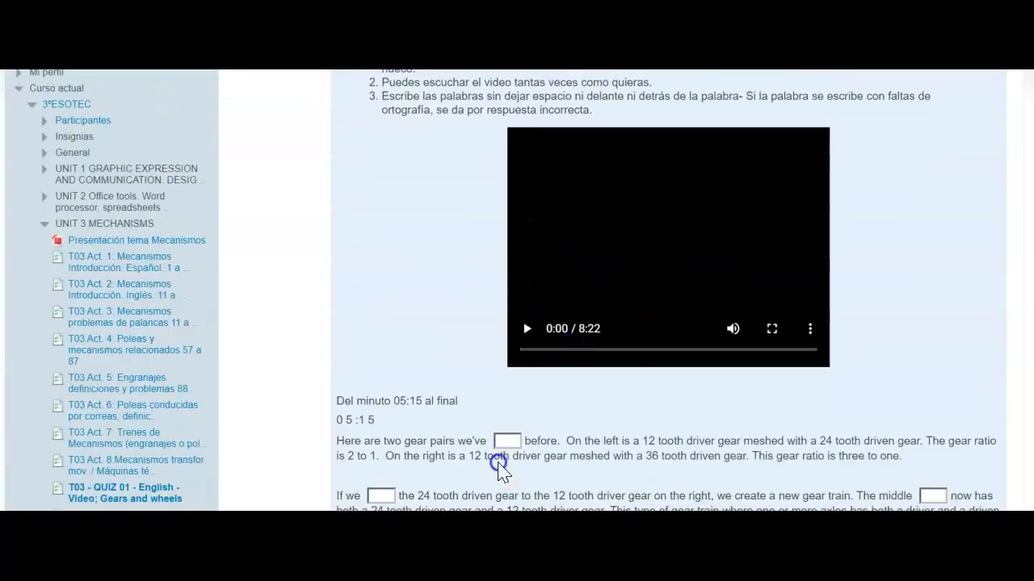
scroll(658, 454, down, 1)
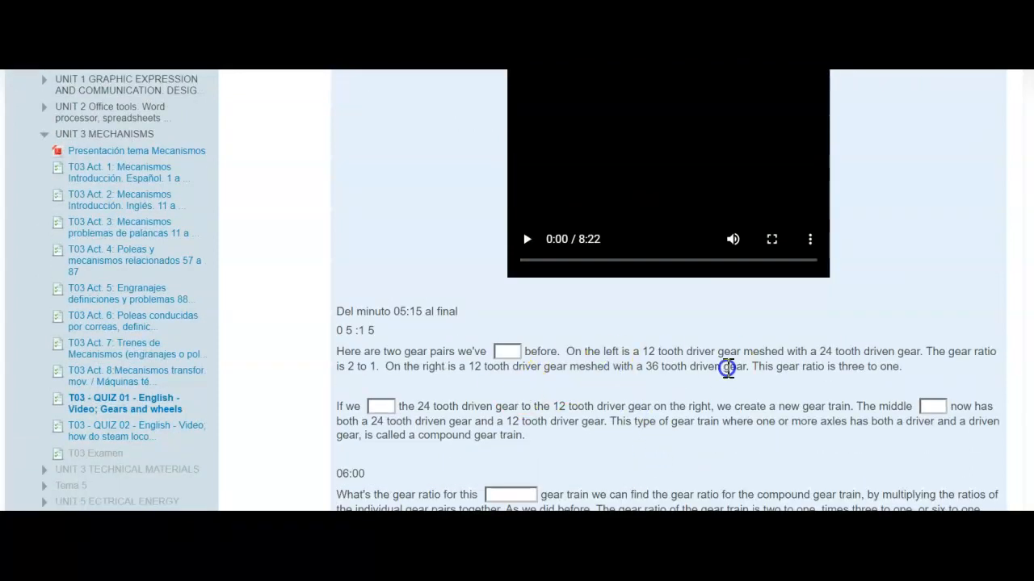
scroll(575, 356, down, 5)
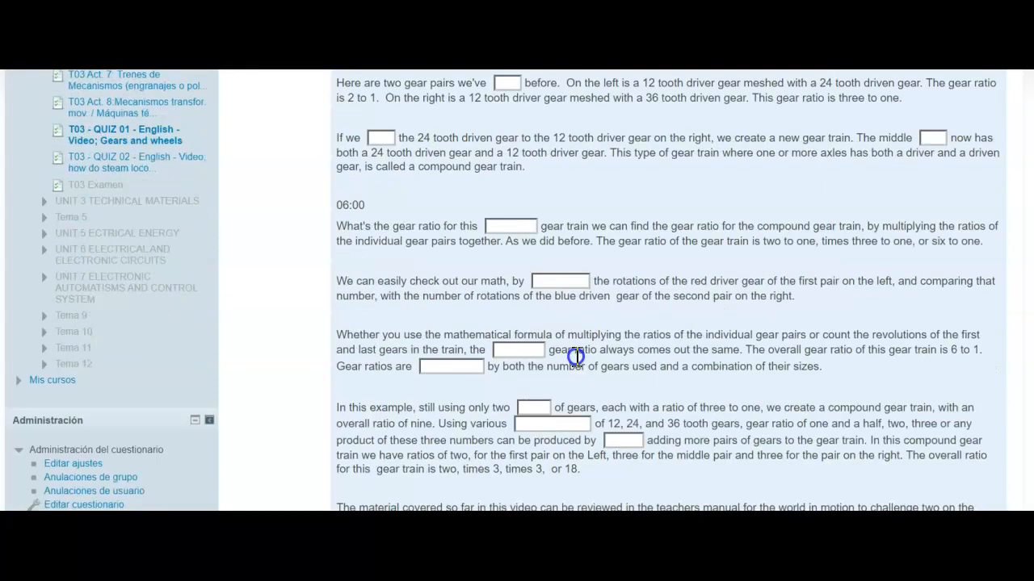
scroll(589, 347, down, 2)
scroll(590, 347, up, 4)
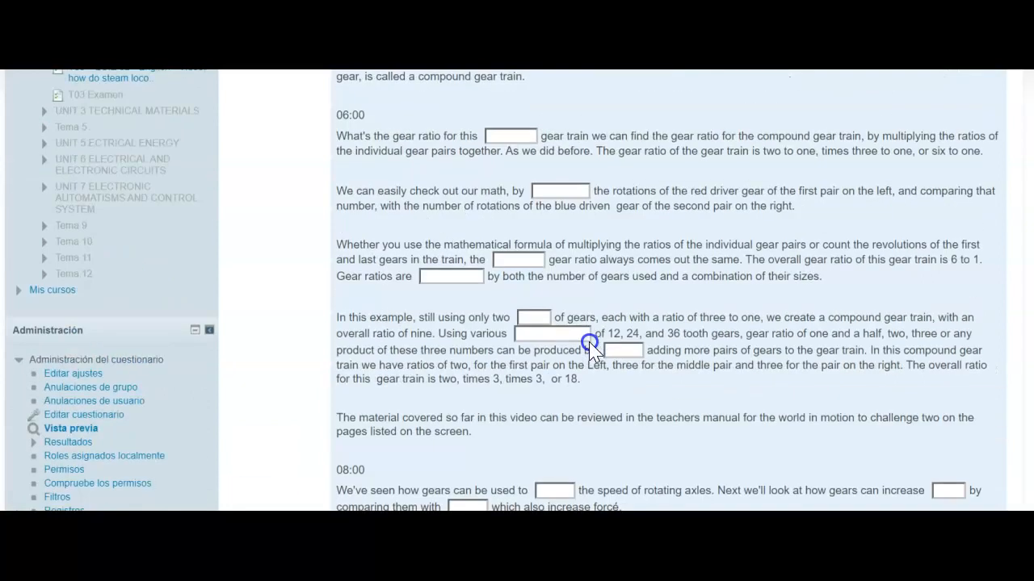
scroll(589, 347, up, 5)
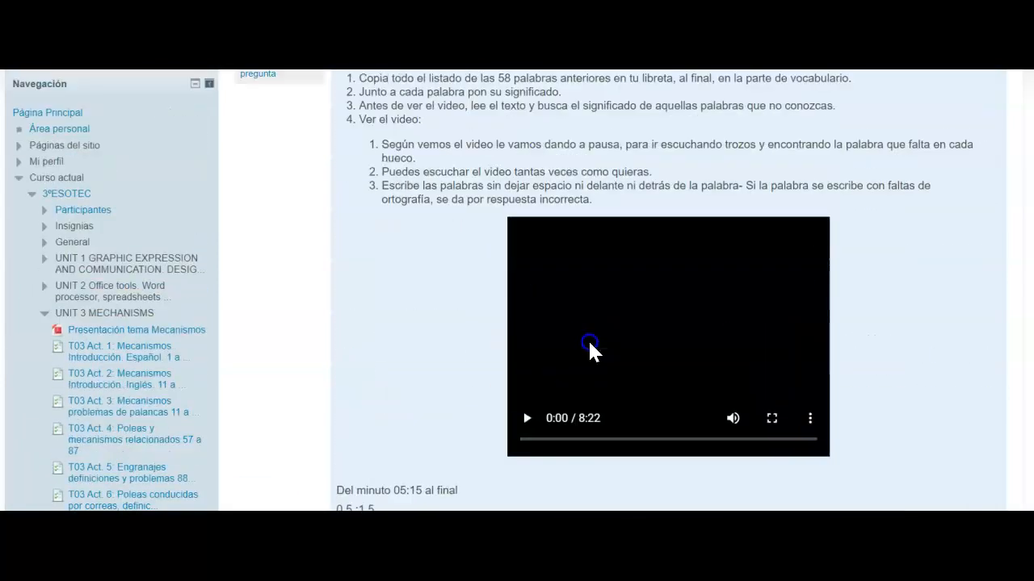
scroll(275, 331, down, 4)
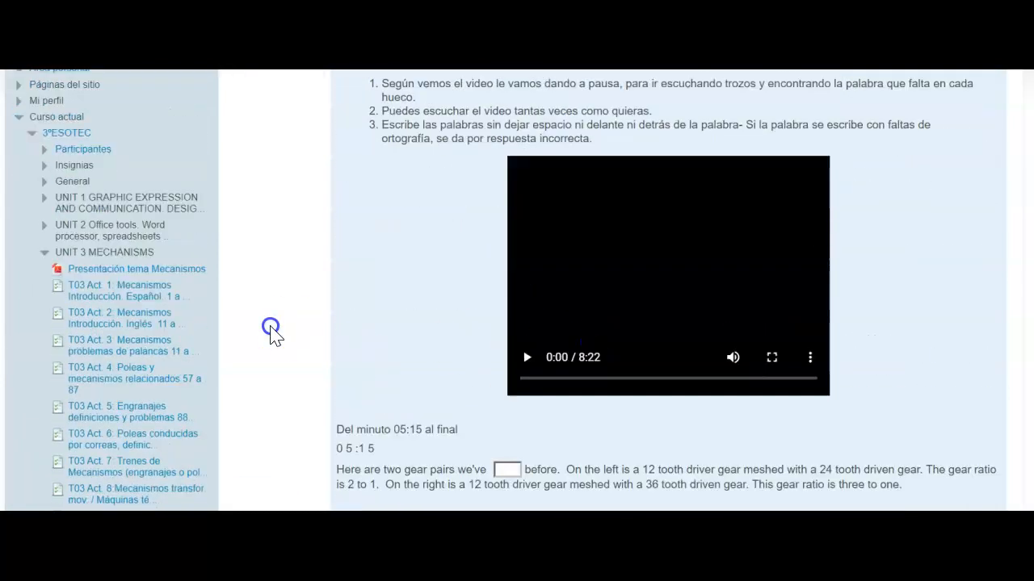
scroll(270, 330, up, 5)
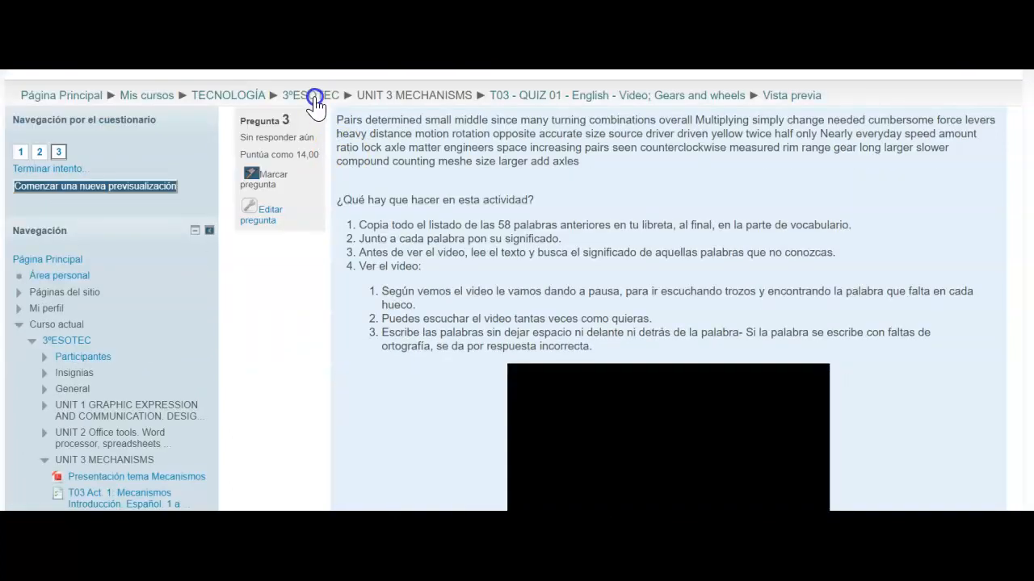
Return to the 3ºESOTEC course page and open the course's grades.
click(315, 105)
scroll(156, 331, down, 6)
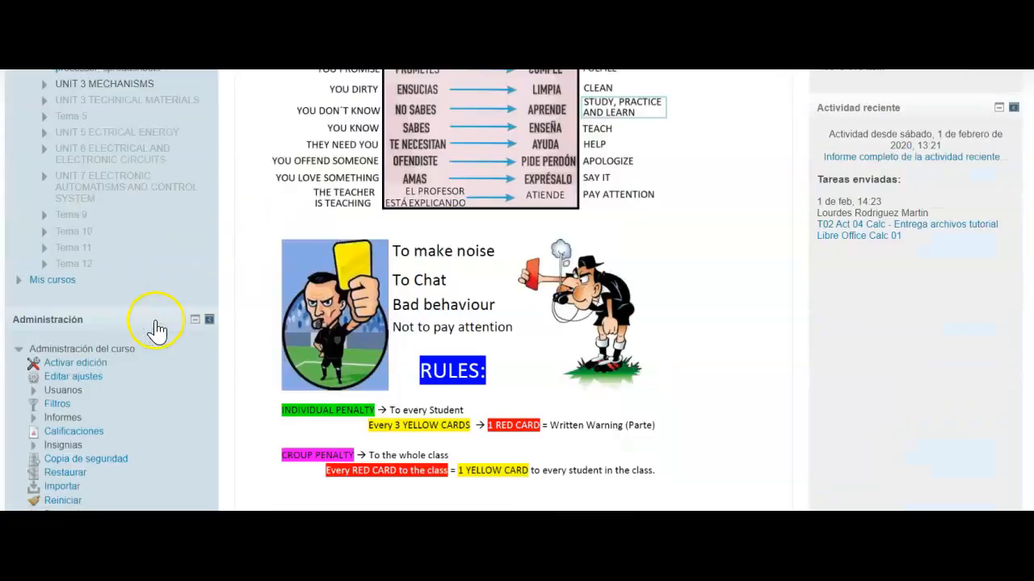
click(73, 258)
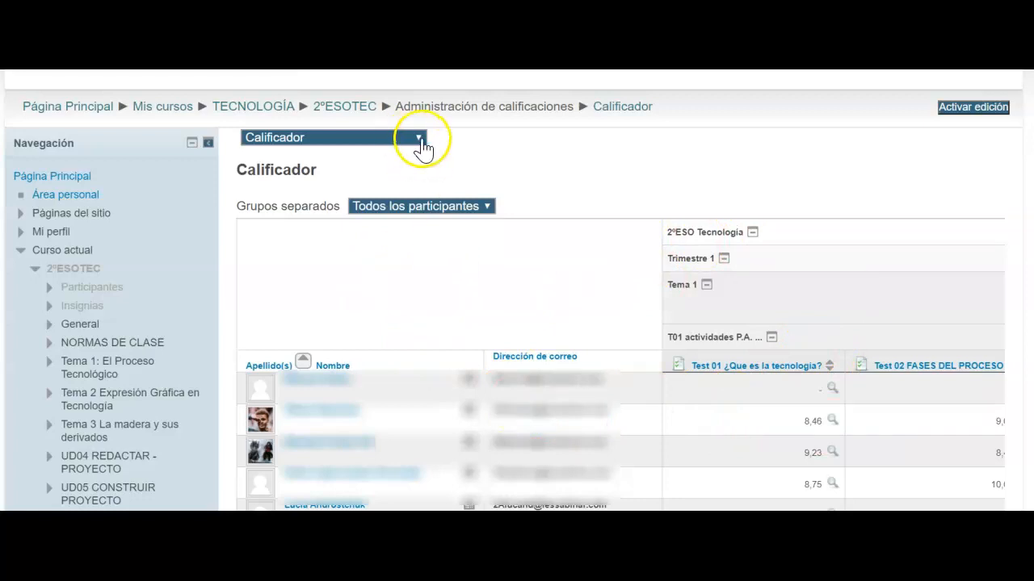
Display the 2ºESOTEC gradebook's user report for group 2E and select an individual student.
click(417, 139)
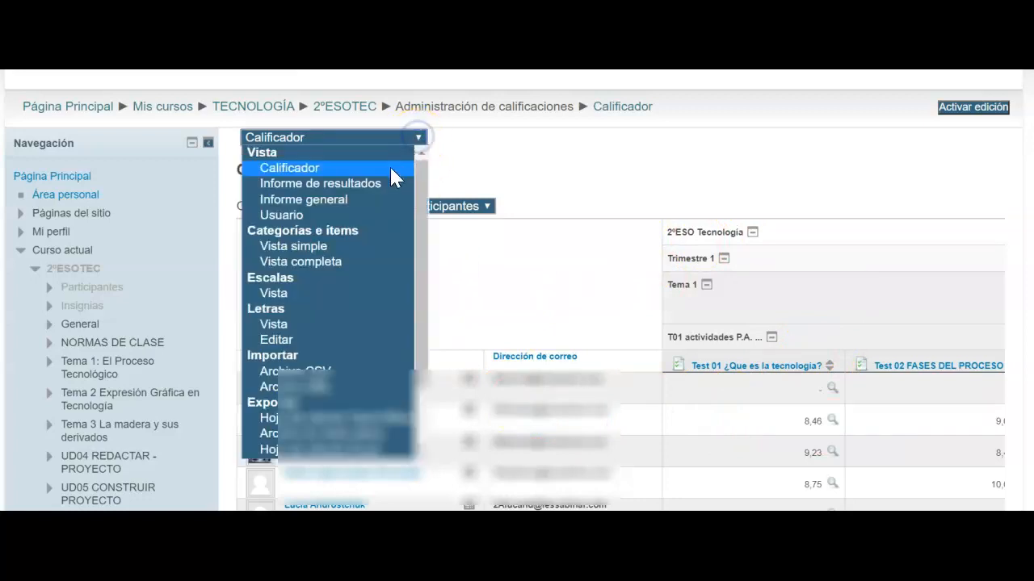
click(392, 216)
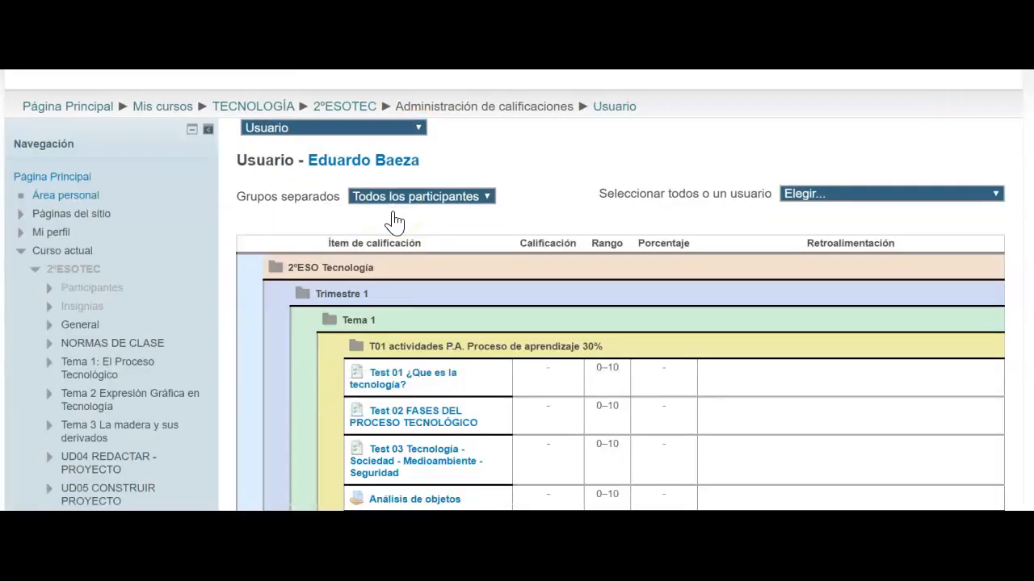
click(489, 197)
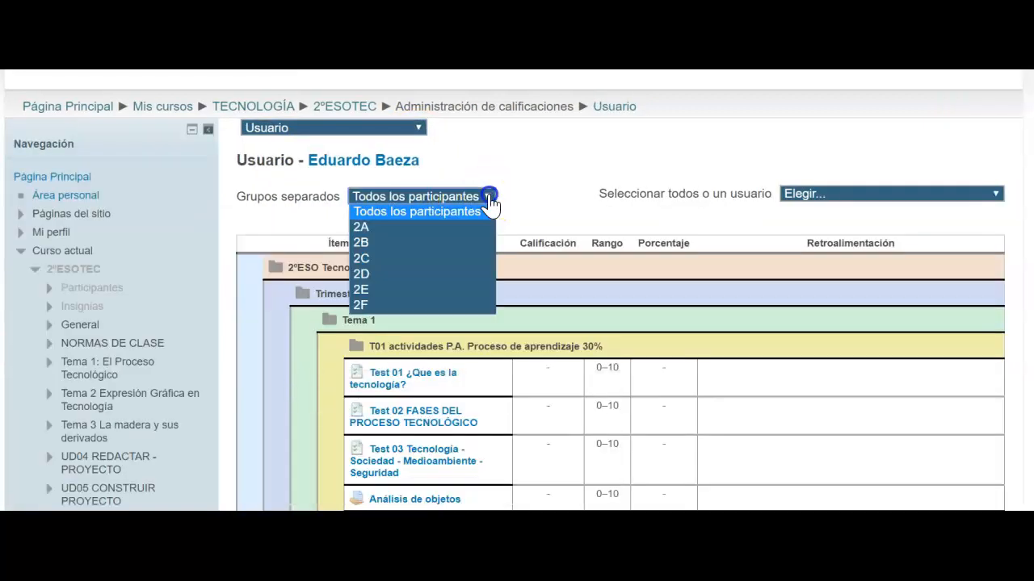
click(443, 289)
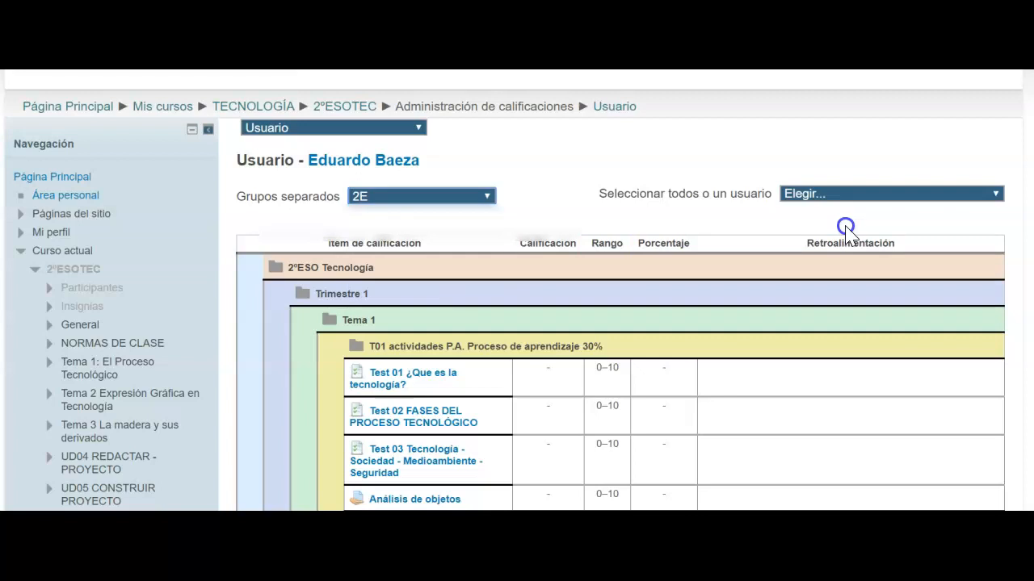
click(879, 195)
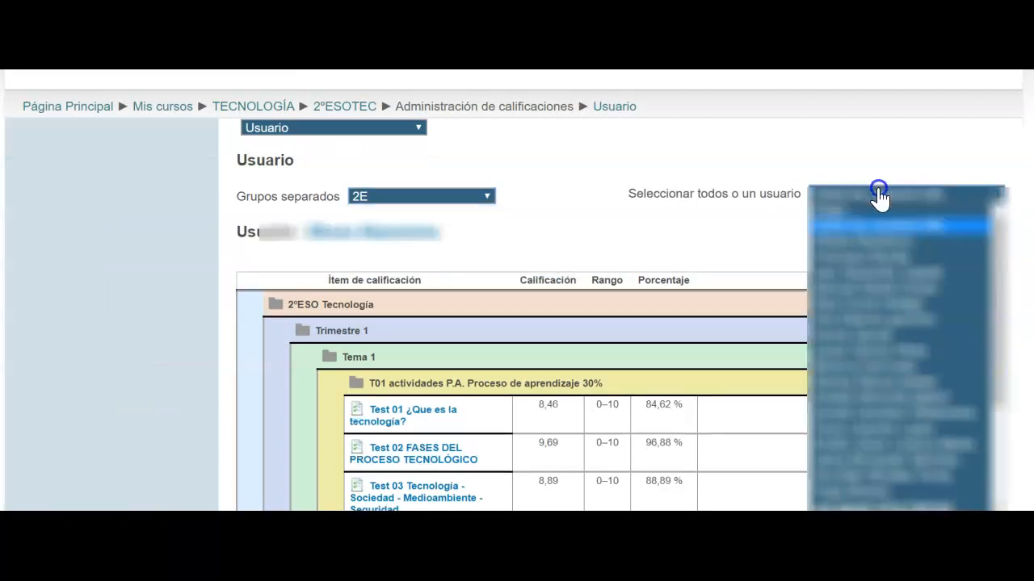
click(881, 283)
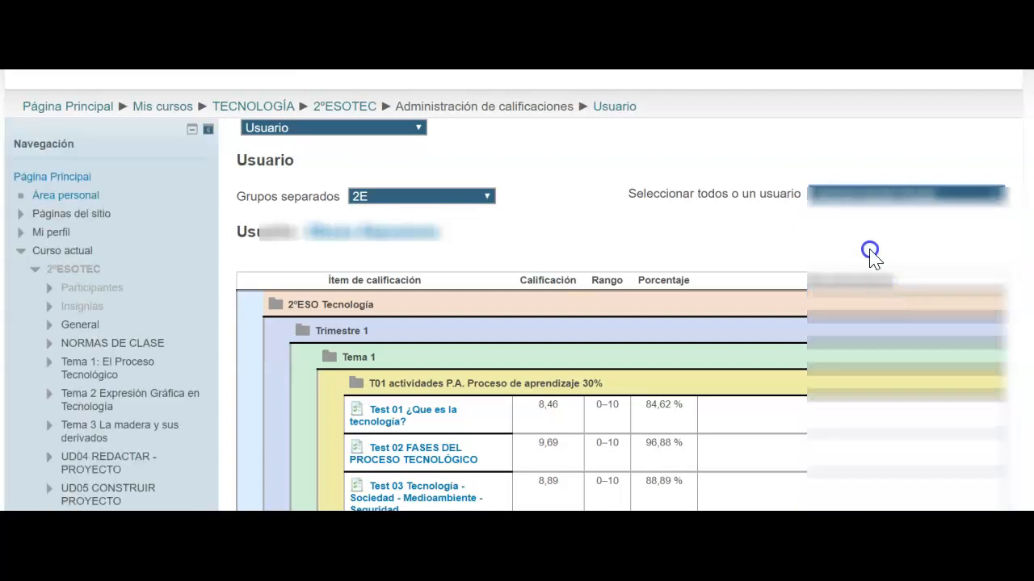
Examine the student's Trimestre 1 grades for Tema 1 to Tema 3, including the 30% activities, 70% results and category totals.
scroll(521, 279, down, 5)
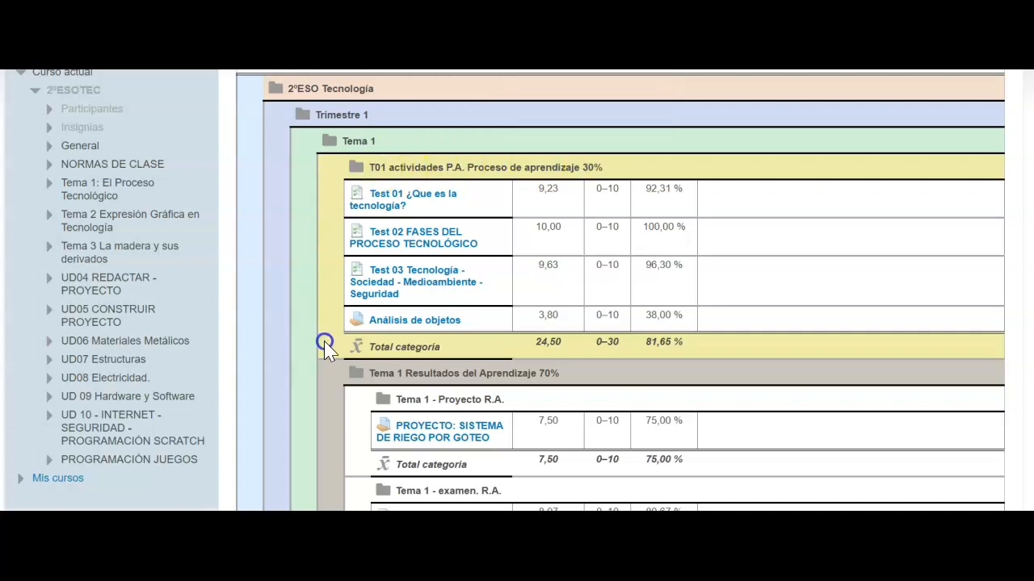
click(546, 310)
scroll(549, 323, down, 4)
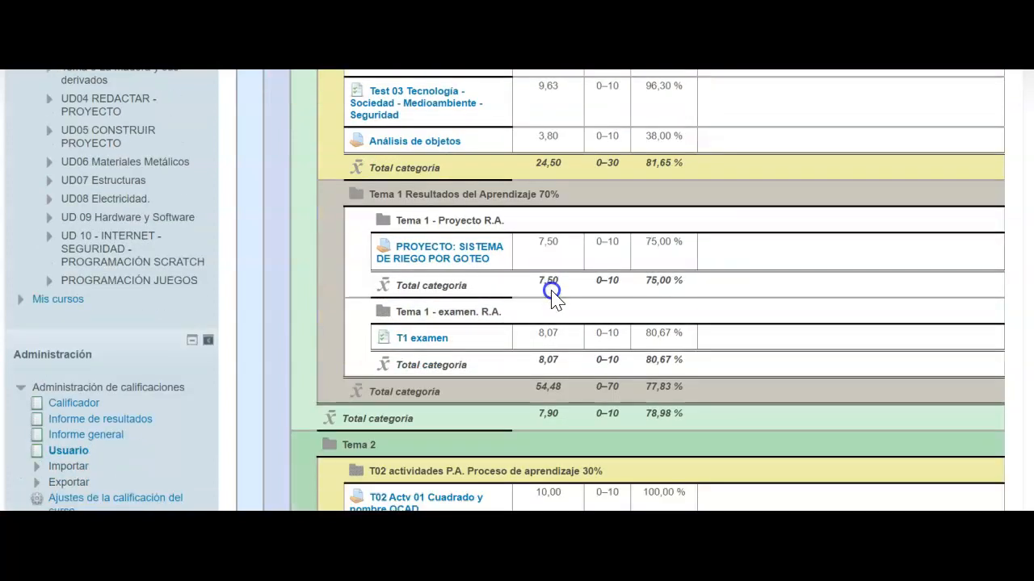
click(609, 263)
click(543, 194)
scroll(559, 410, down, 5)
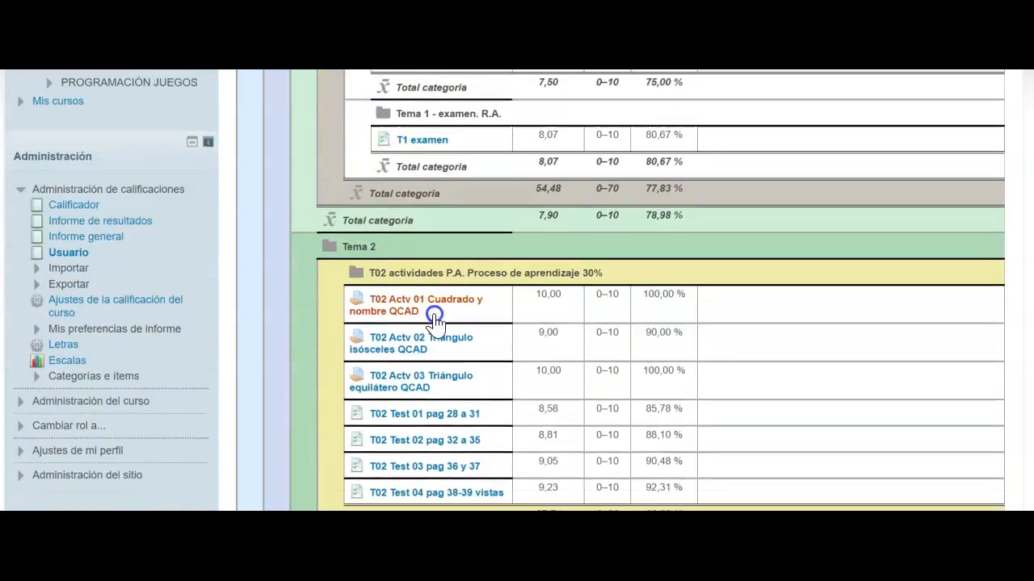
scroll(572, 265, down, 2)
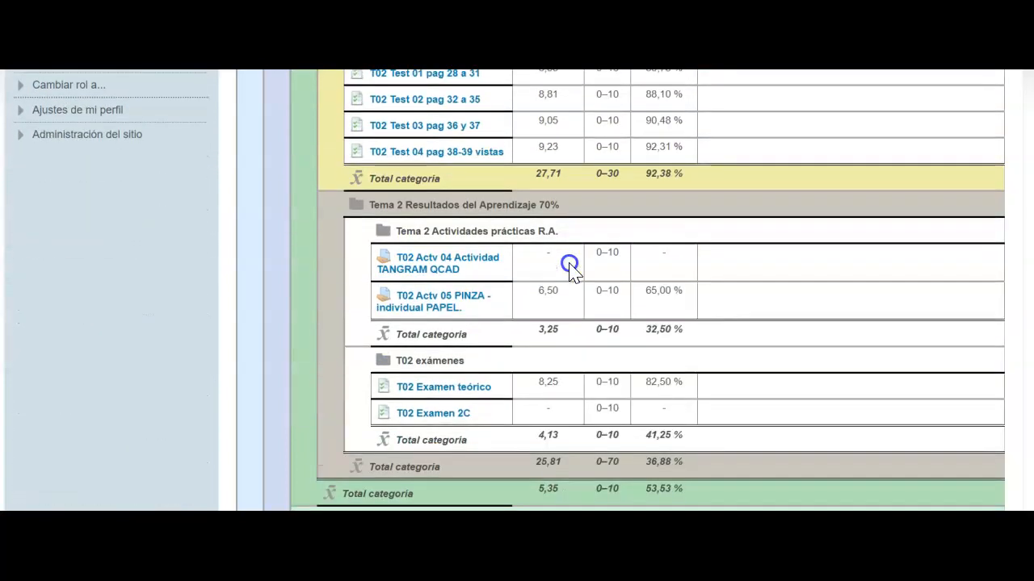
scroll(564, 262, down, 4)
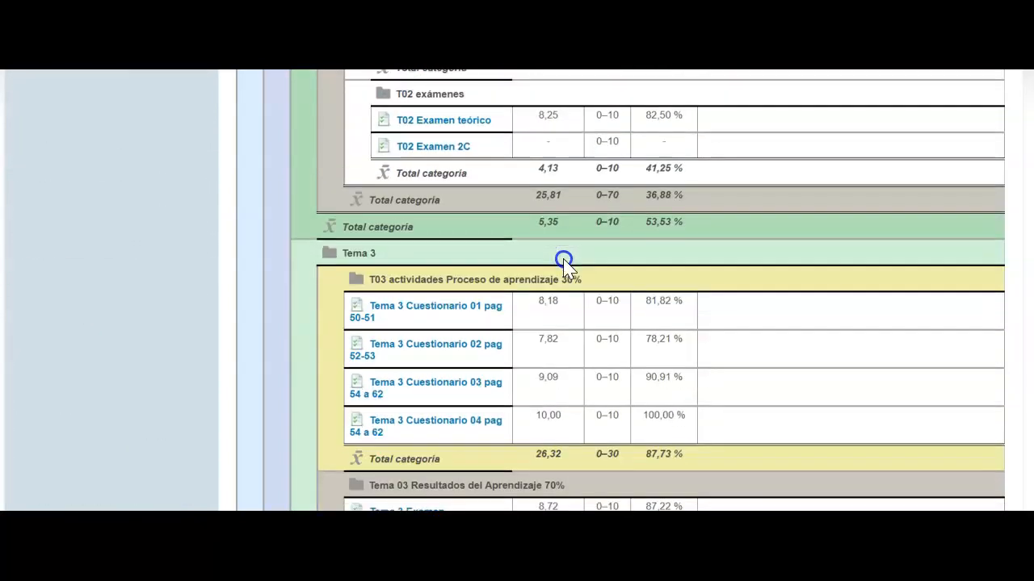
scroll(563, 263, down, 1)
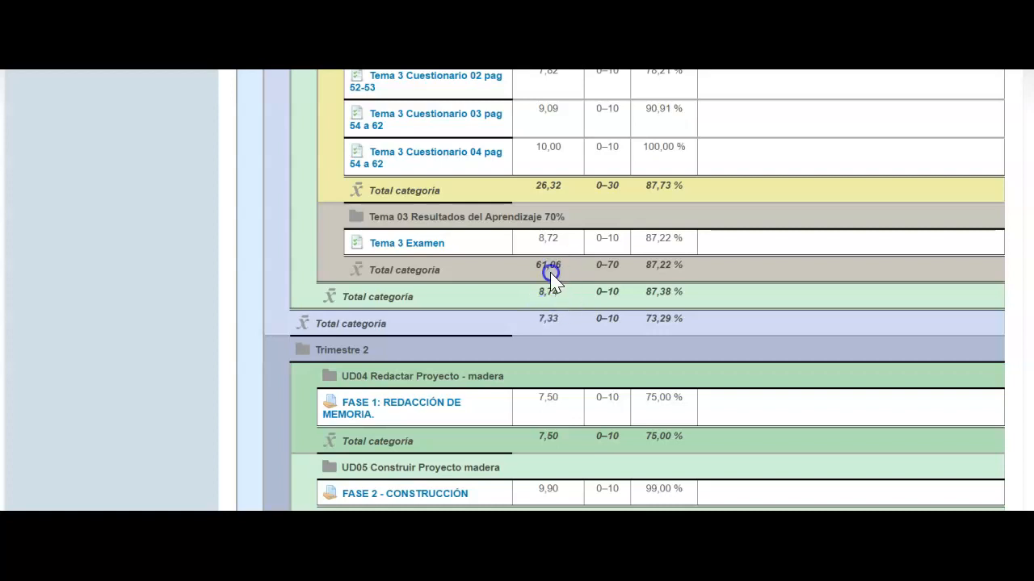
Review the student's grades and category totals from Trimestre 2 through to the overall course total.
scroll(535, 311, down, 5)
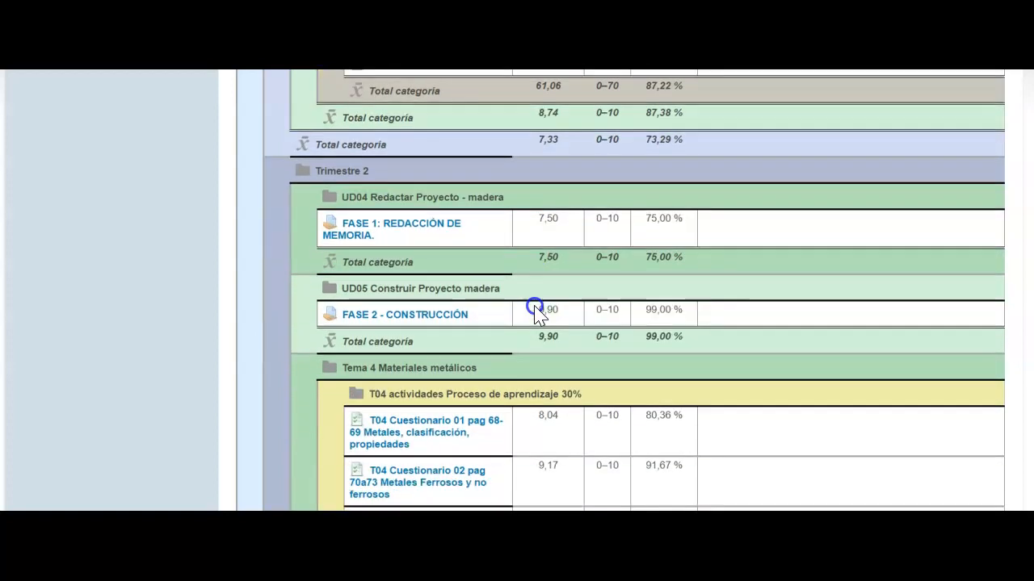
scroll(536, 310, down, 18)
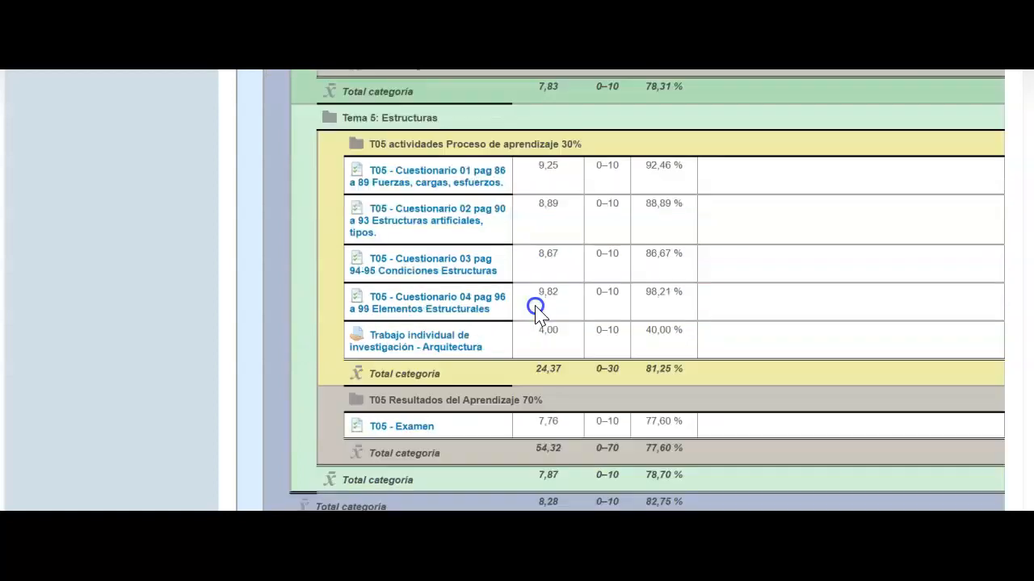
scroll(535, 311, down, 8)
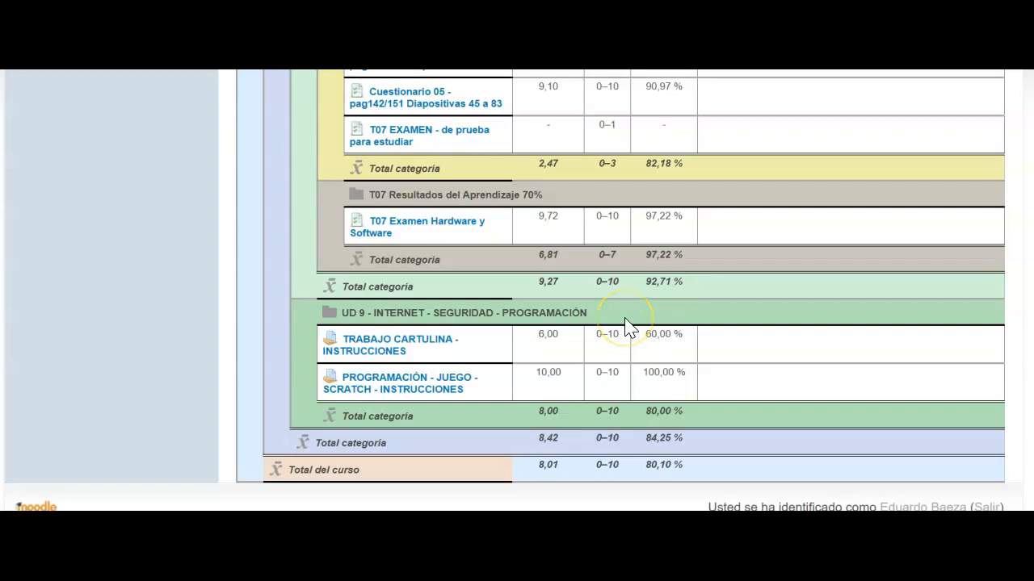
Examine the student's Trimestre 1 Tema 1 grades again, comparing the 30% activities with the 70% project and exam results.
scroll(628, 327, up, 15)
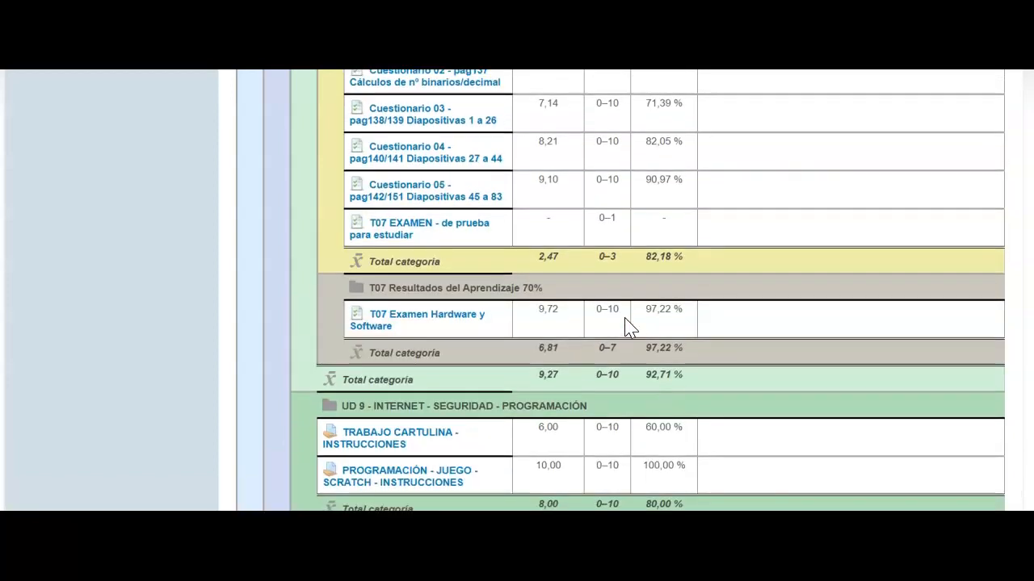
scroll(629, 327, up, 15)
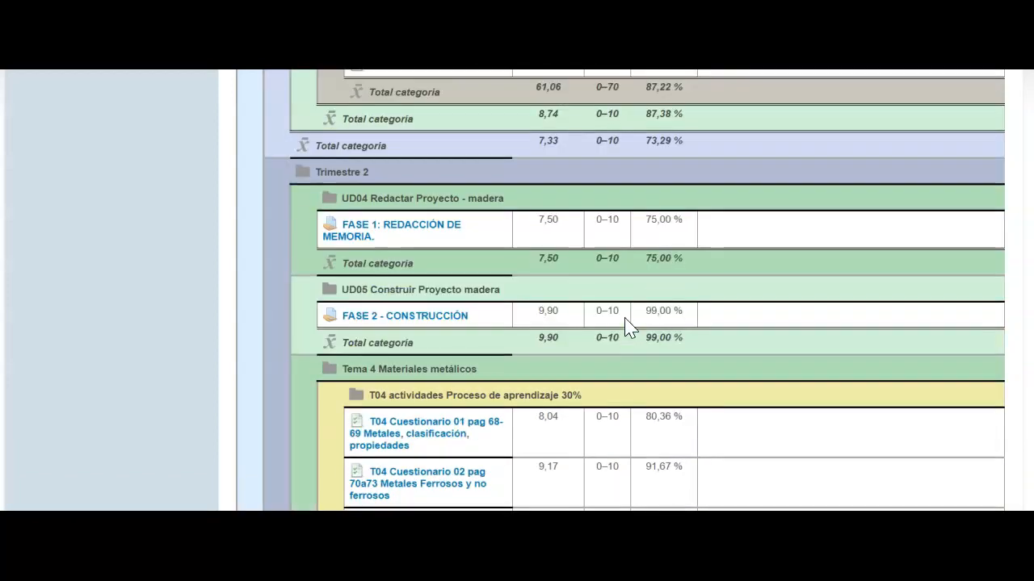
scroll(628, 327, up, 4)
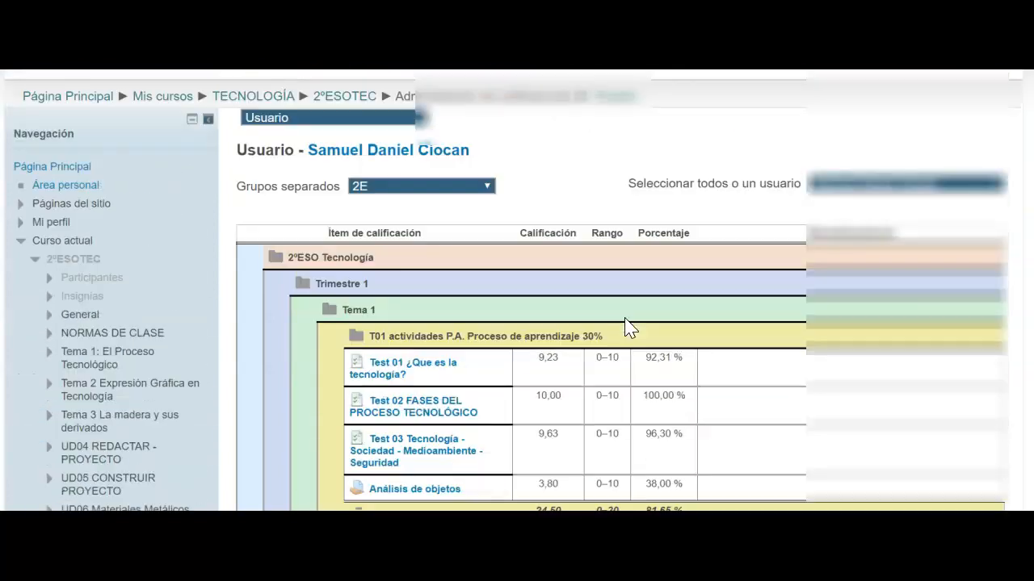
scroll(420, 258, down, 2)
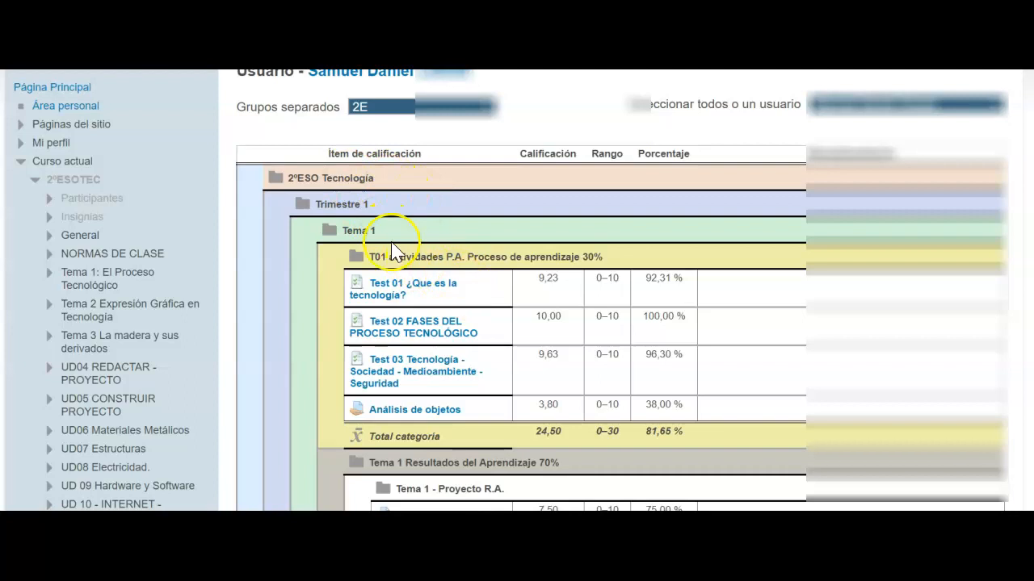
scroll(348, 205, down, 2)
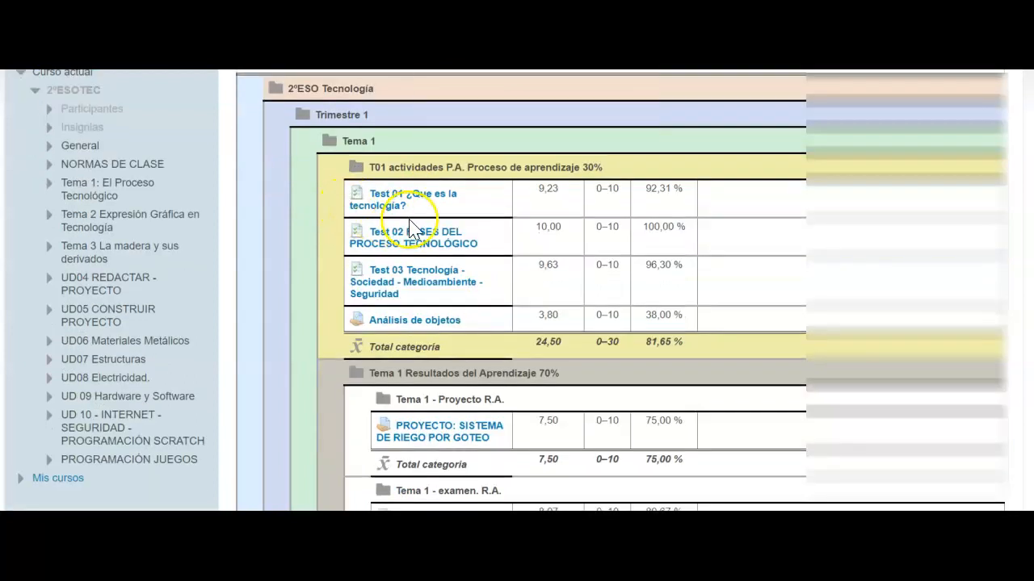
scroll(420, 323, down, 1)
scroll(426, 350, down, 2)
scroll(426, 350, up, 2)
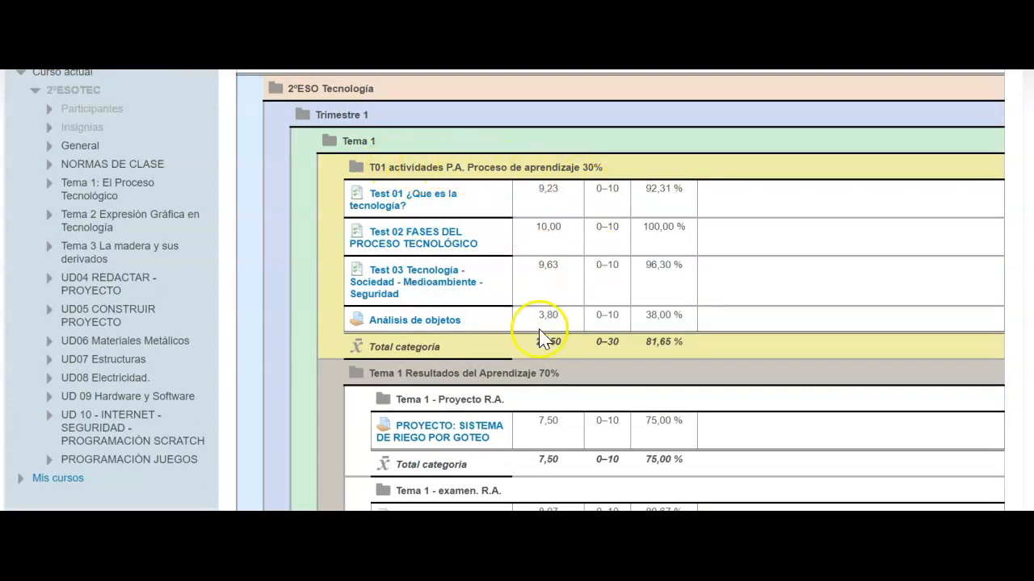
scroll(389, 389, down, 2)
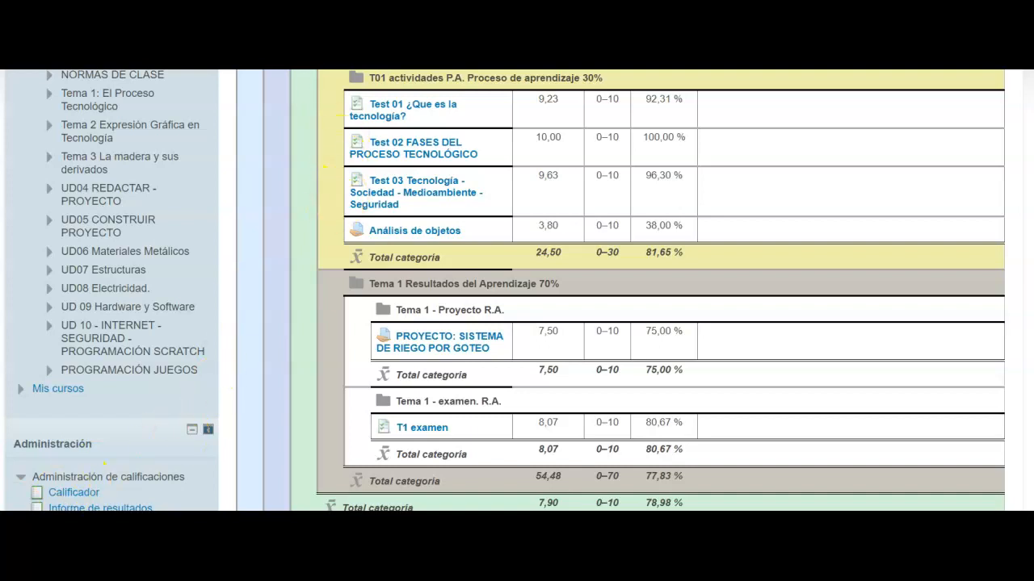
scroll(703, 331, up, 2)
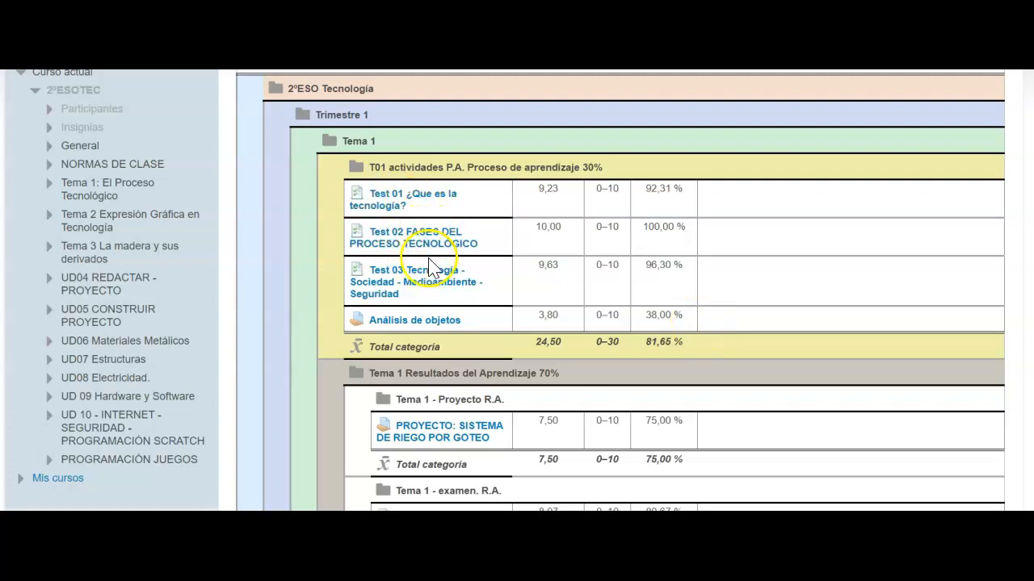
scroll(426, 331, down, 2)
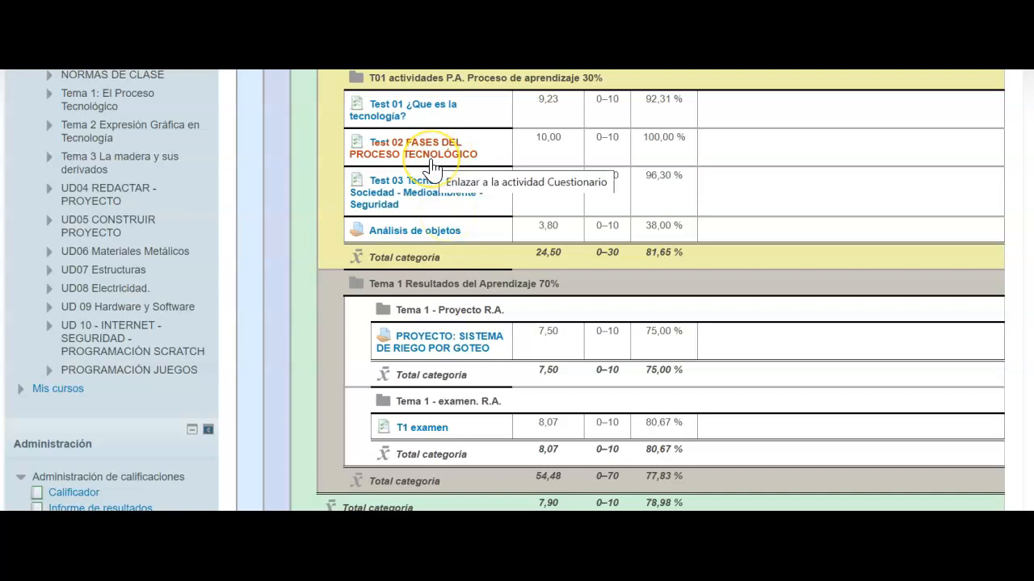
Return to the 3ºESOTEC course page and switch the role to Estudiante.
click(457, 203)
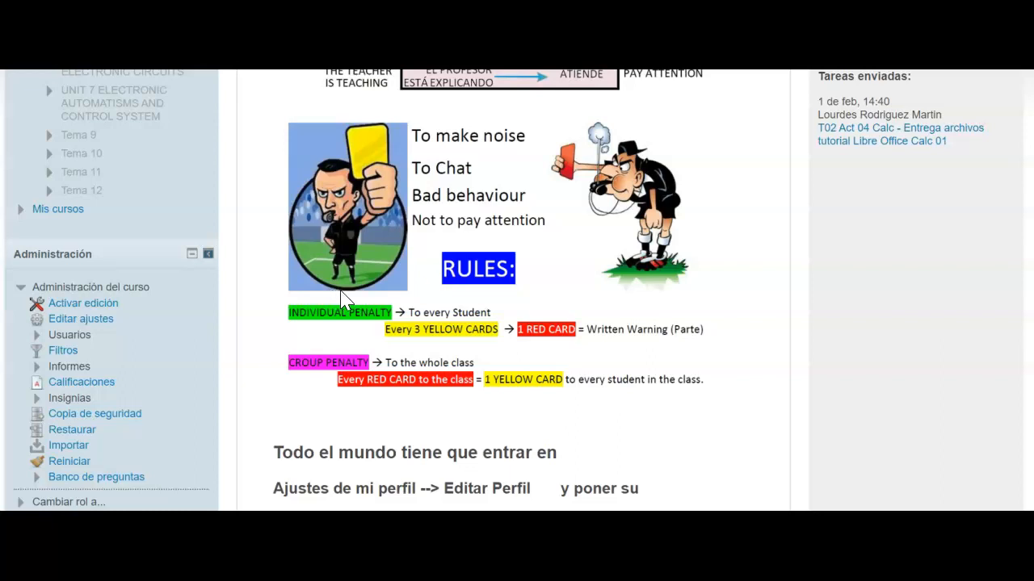
scroll(341, 299, down, 2)
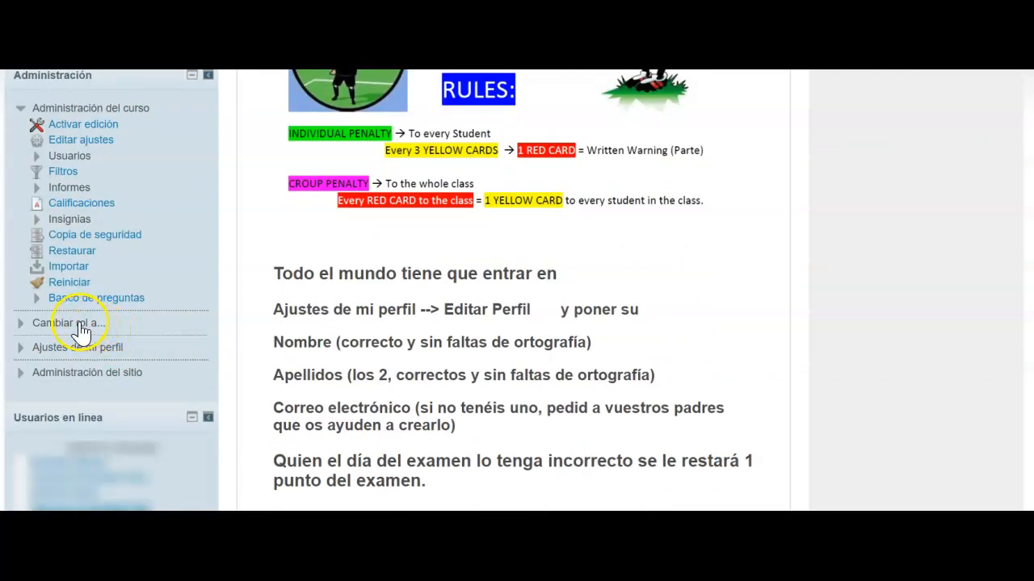
click(84, 327)
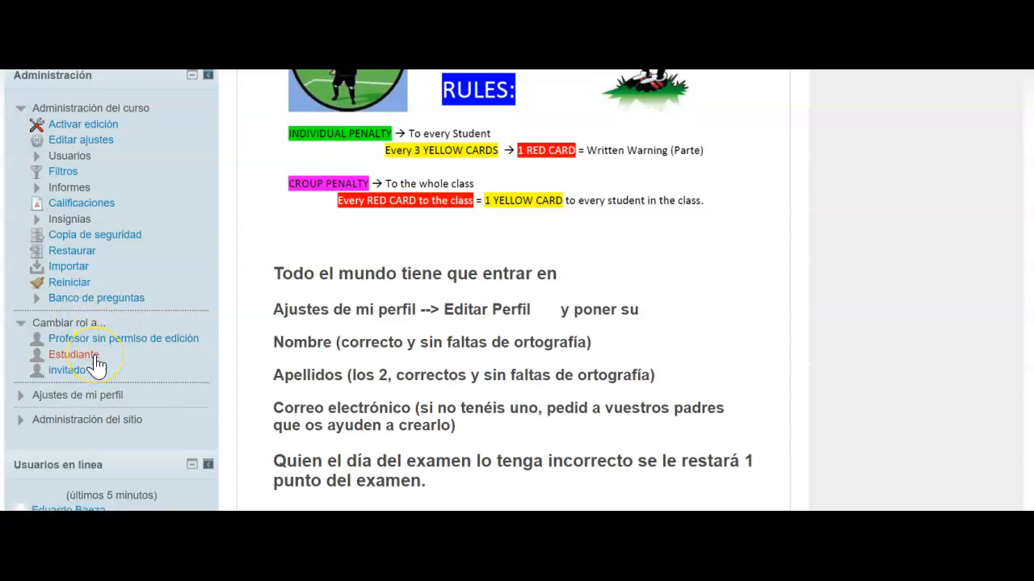
click(95, 363)
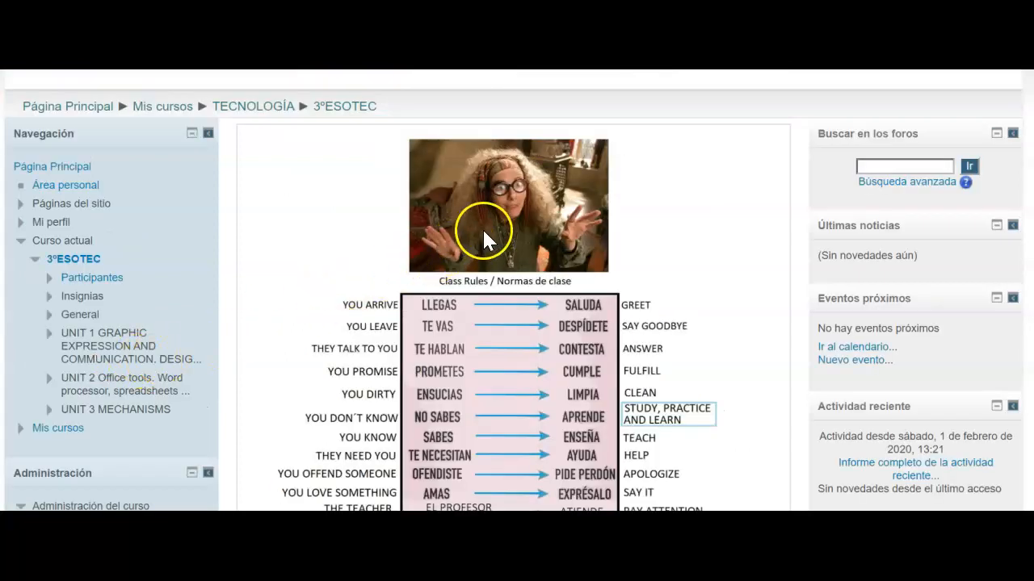
Review the 3ºESOTEC course as a student, from the class rules through Units 1 to 3 to the unavailable sections.
scroll(494, 270, down, 3)
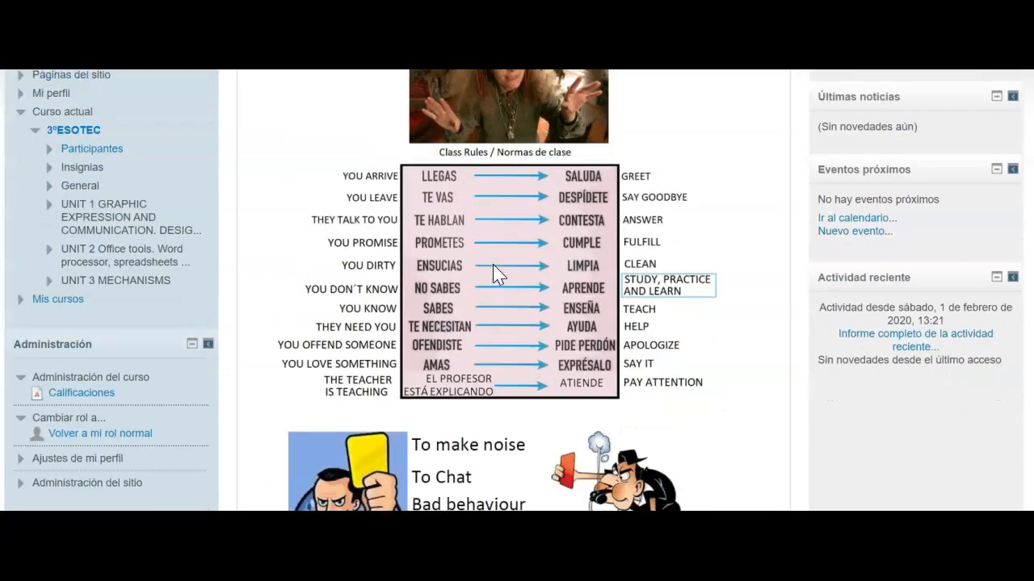
scroll(495, 274, down, 5)
scroll(494, 274, down, 8)
scroll(494, 270, down, 6)
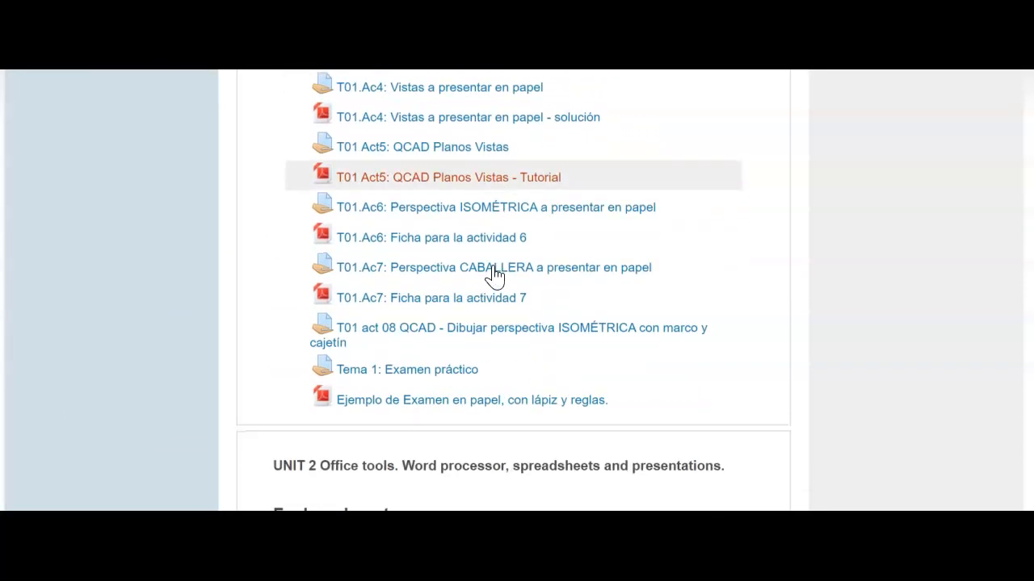
scroll(494, 274, down, 2)
scroll(438, 282, down, 6)
scroll(442, 281, down, 9)
scroll(440, 290, down, 12)
scroll(444, 290, down, 2)
click(403, 322)
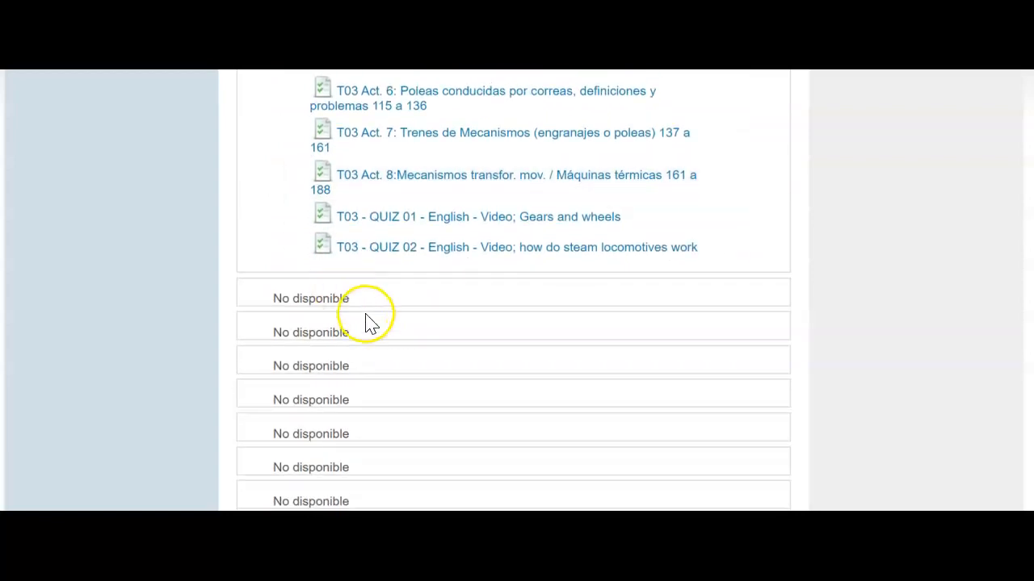
scroll(462, 319, down, 2)
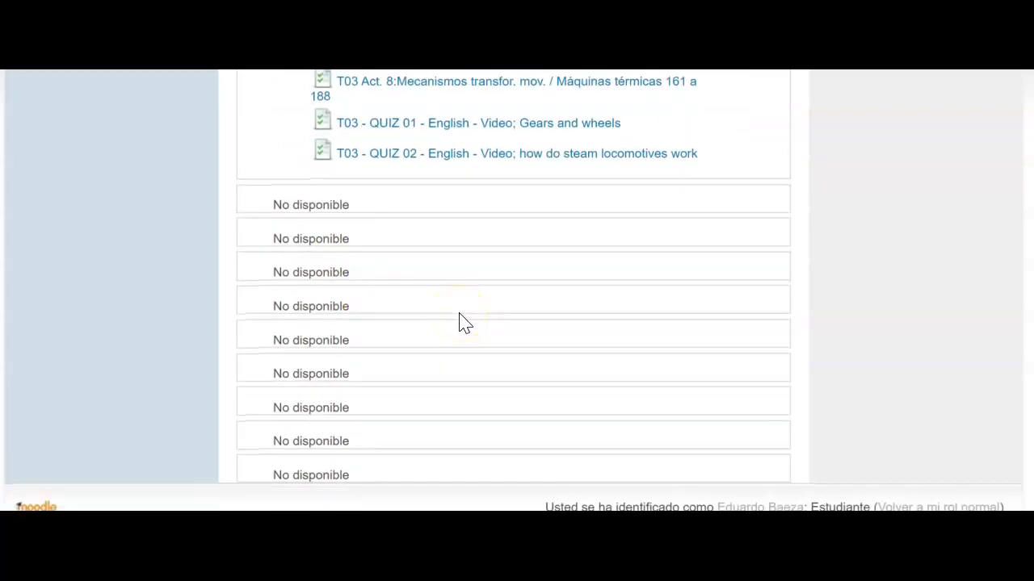
scroll(462, 322, up, 15)
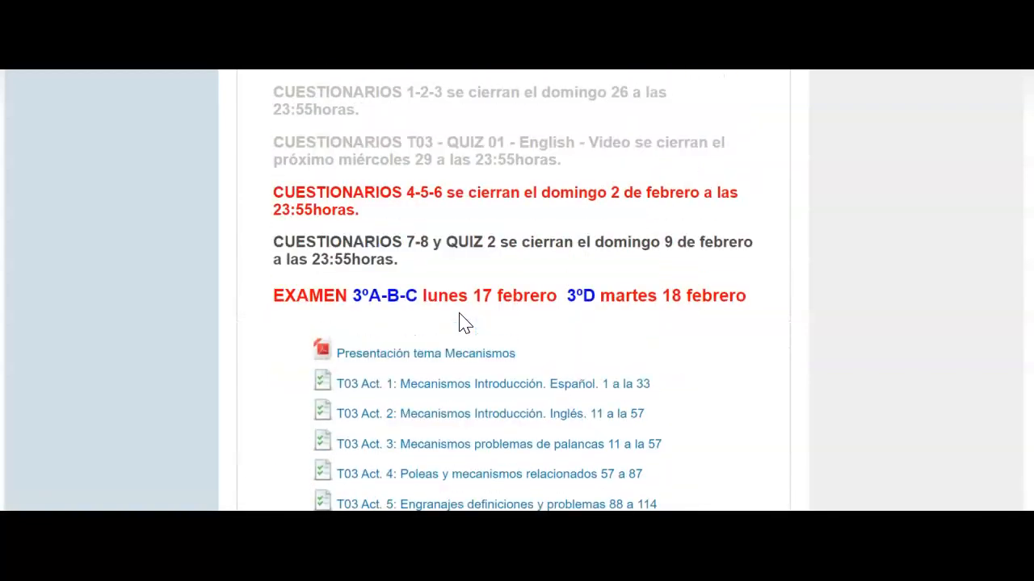
scroll(464, 321, up, 15)
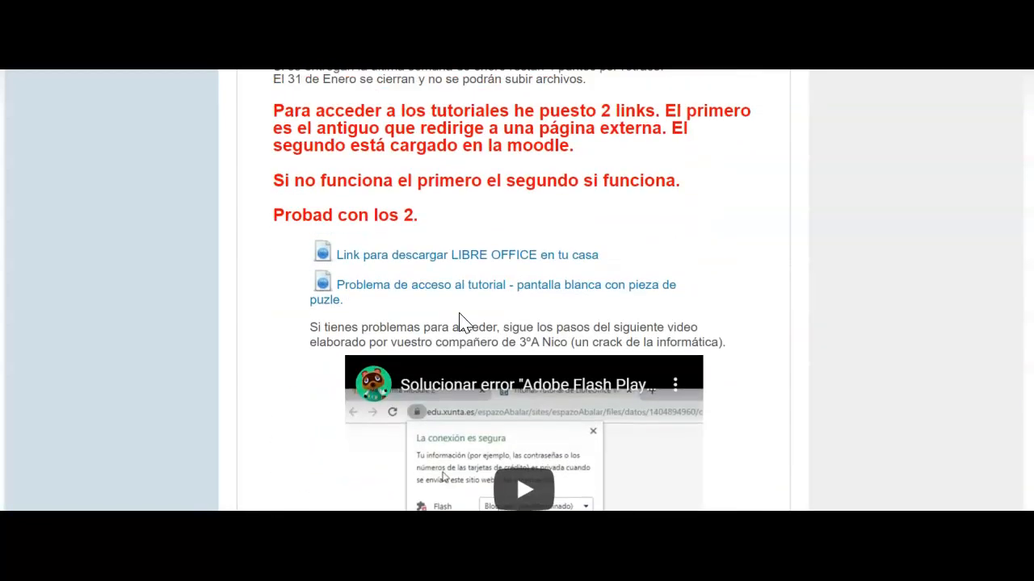
scroll(462, 322, up, 12)
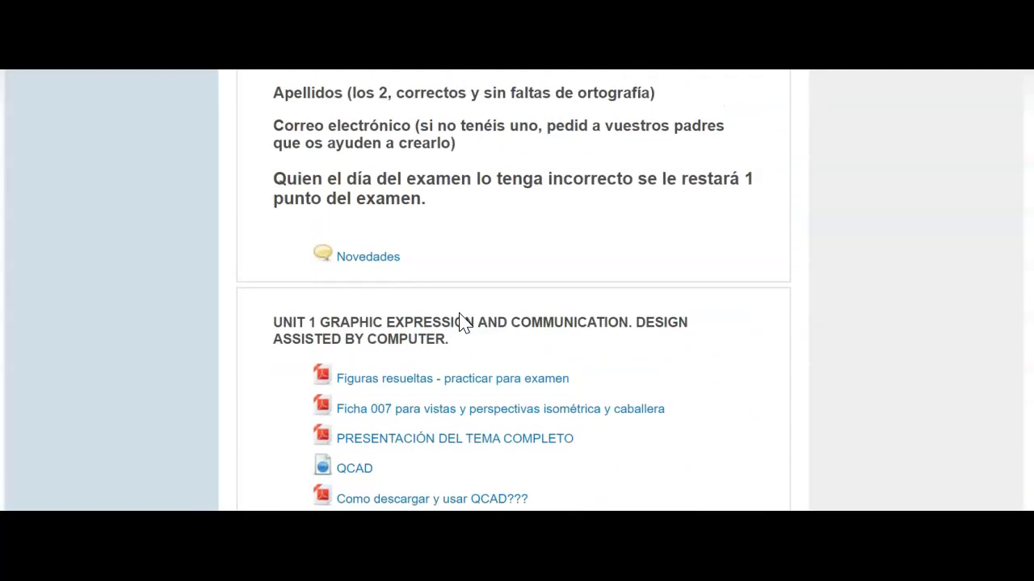